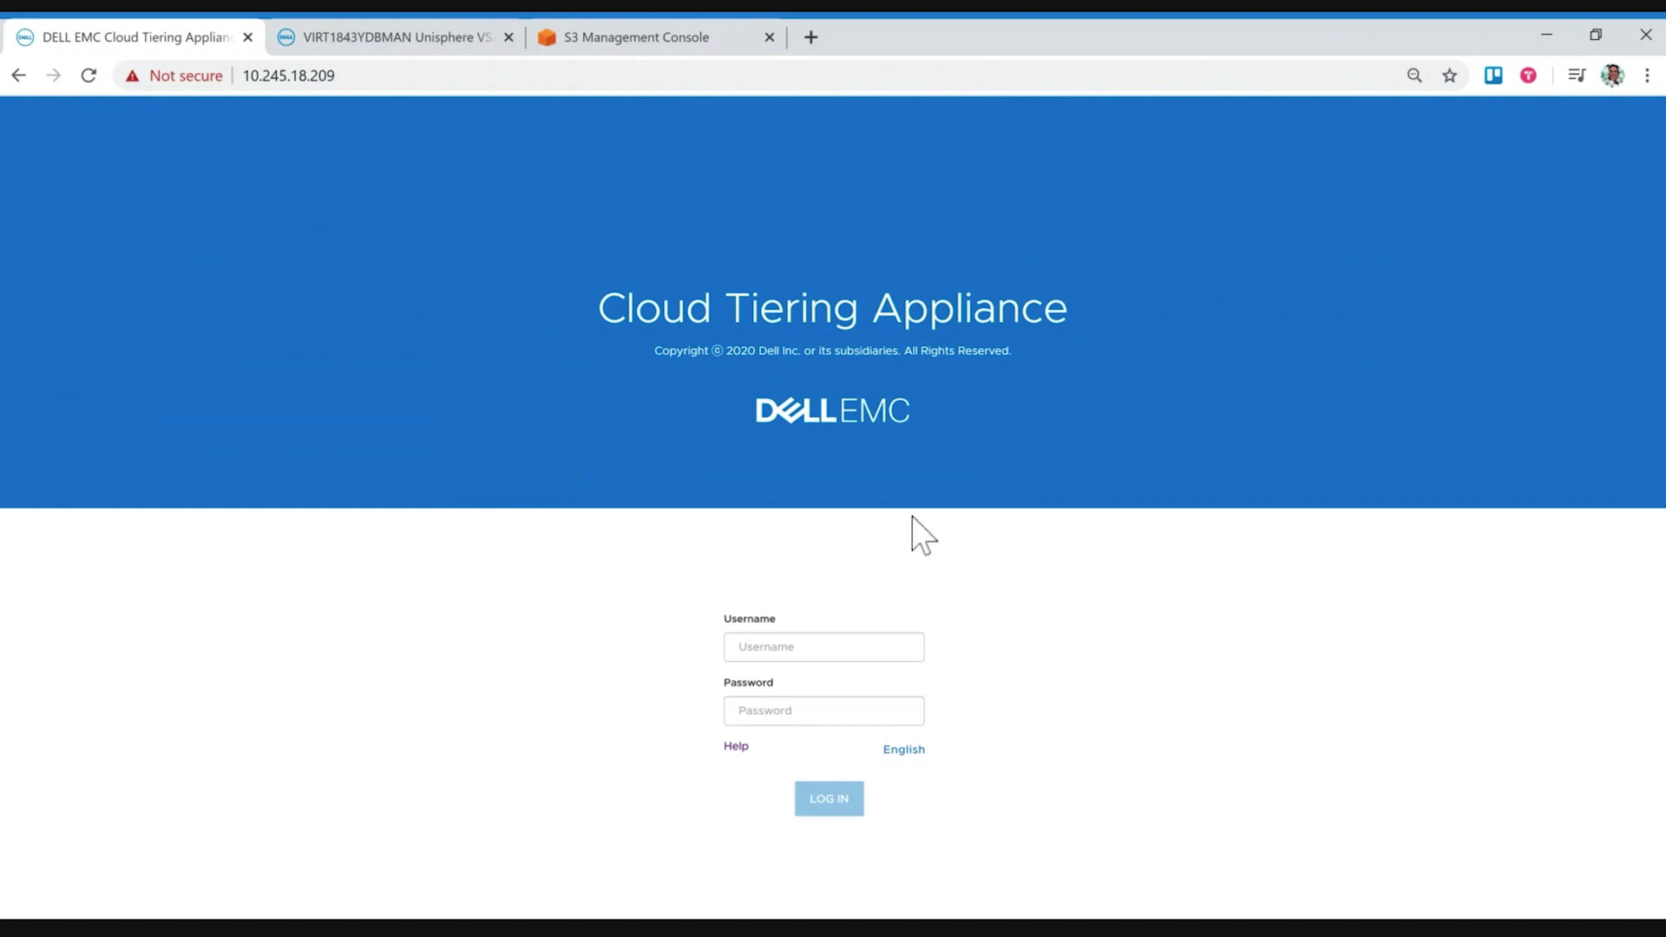
Step: Sign in with the admin username and the account password, retyping the password once
left_click(823, 647)
type("admin")
key("Tab")
type("•••••••••")
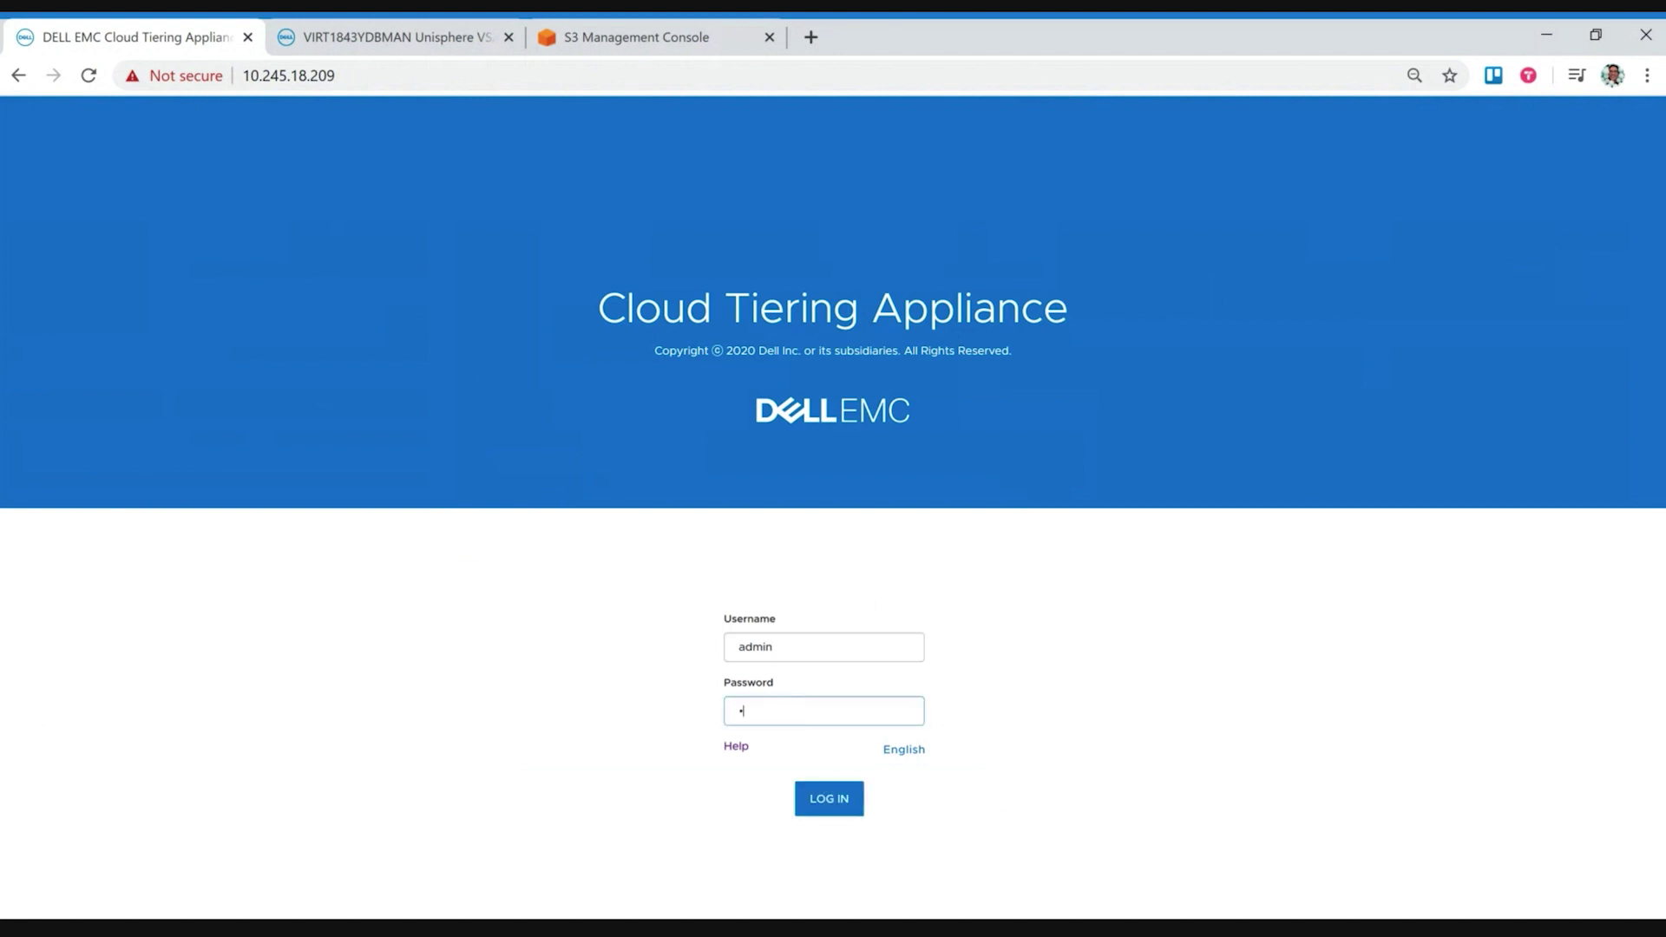
type("••")
left_click_drag(791, 711, 694, 713)
type("••••••••••••")
left_click(831, 800)
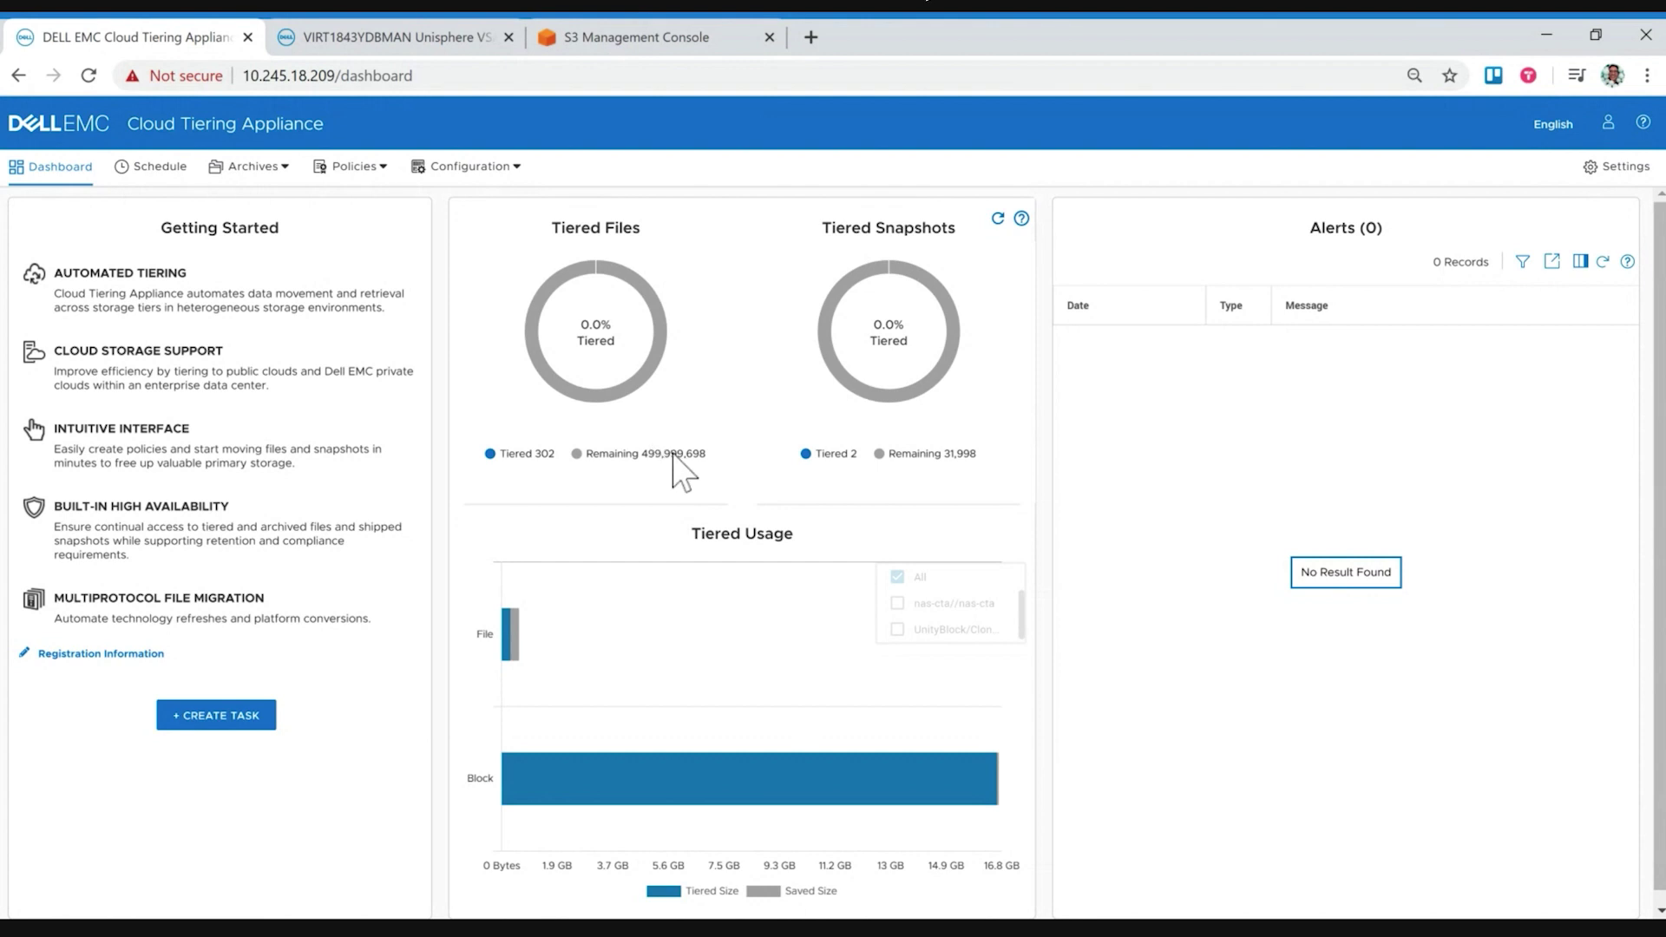
Step: Inspect the Tiered Files and Tiered Snapshots donut charts, then open the Configuration menu
mouse_move(649, 369)
mouse_move(827, 310)
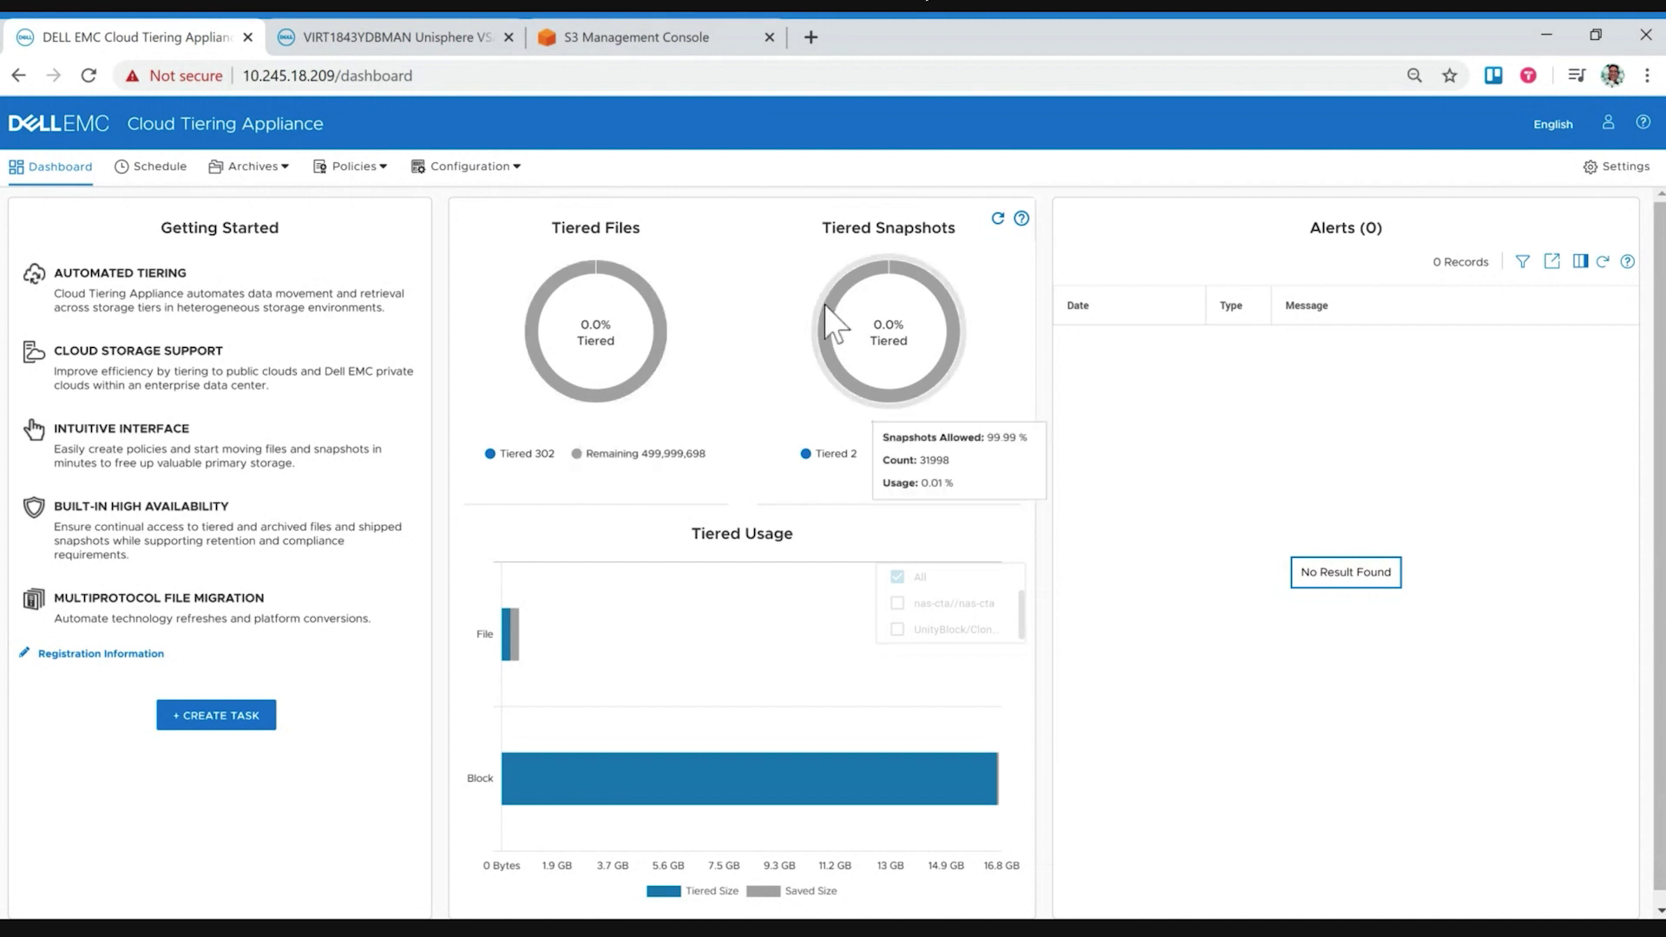
mouse_move(664, 312)
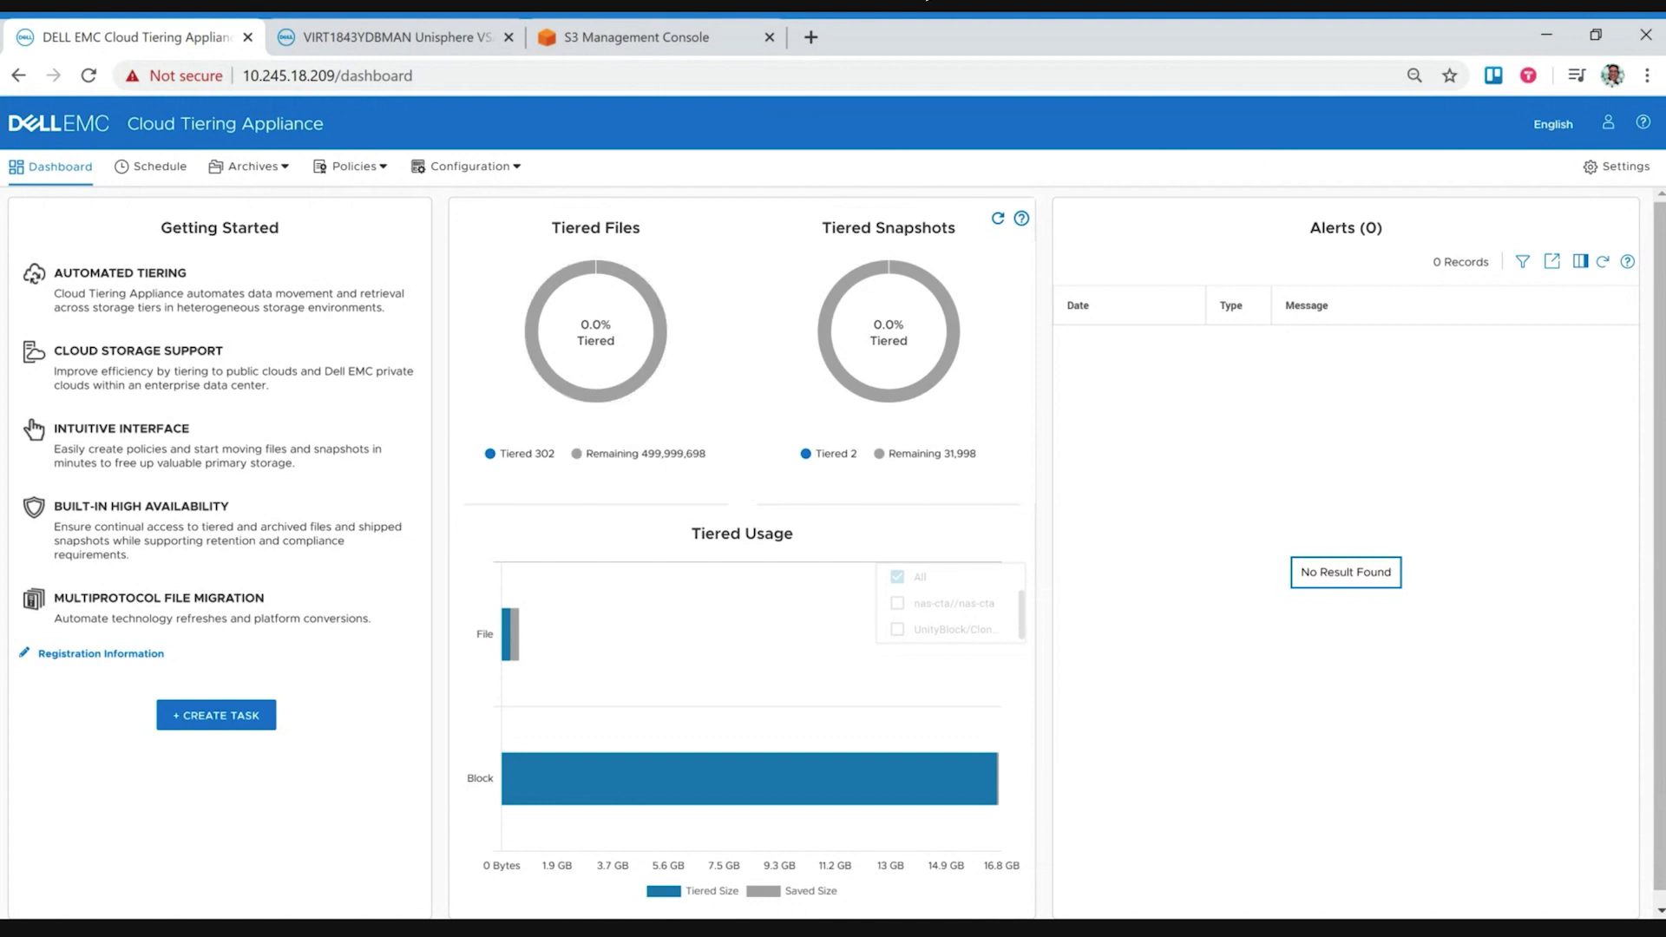
left_click(502, 170)
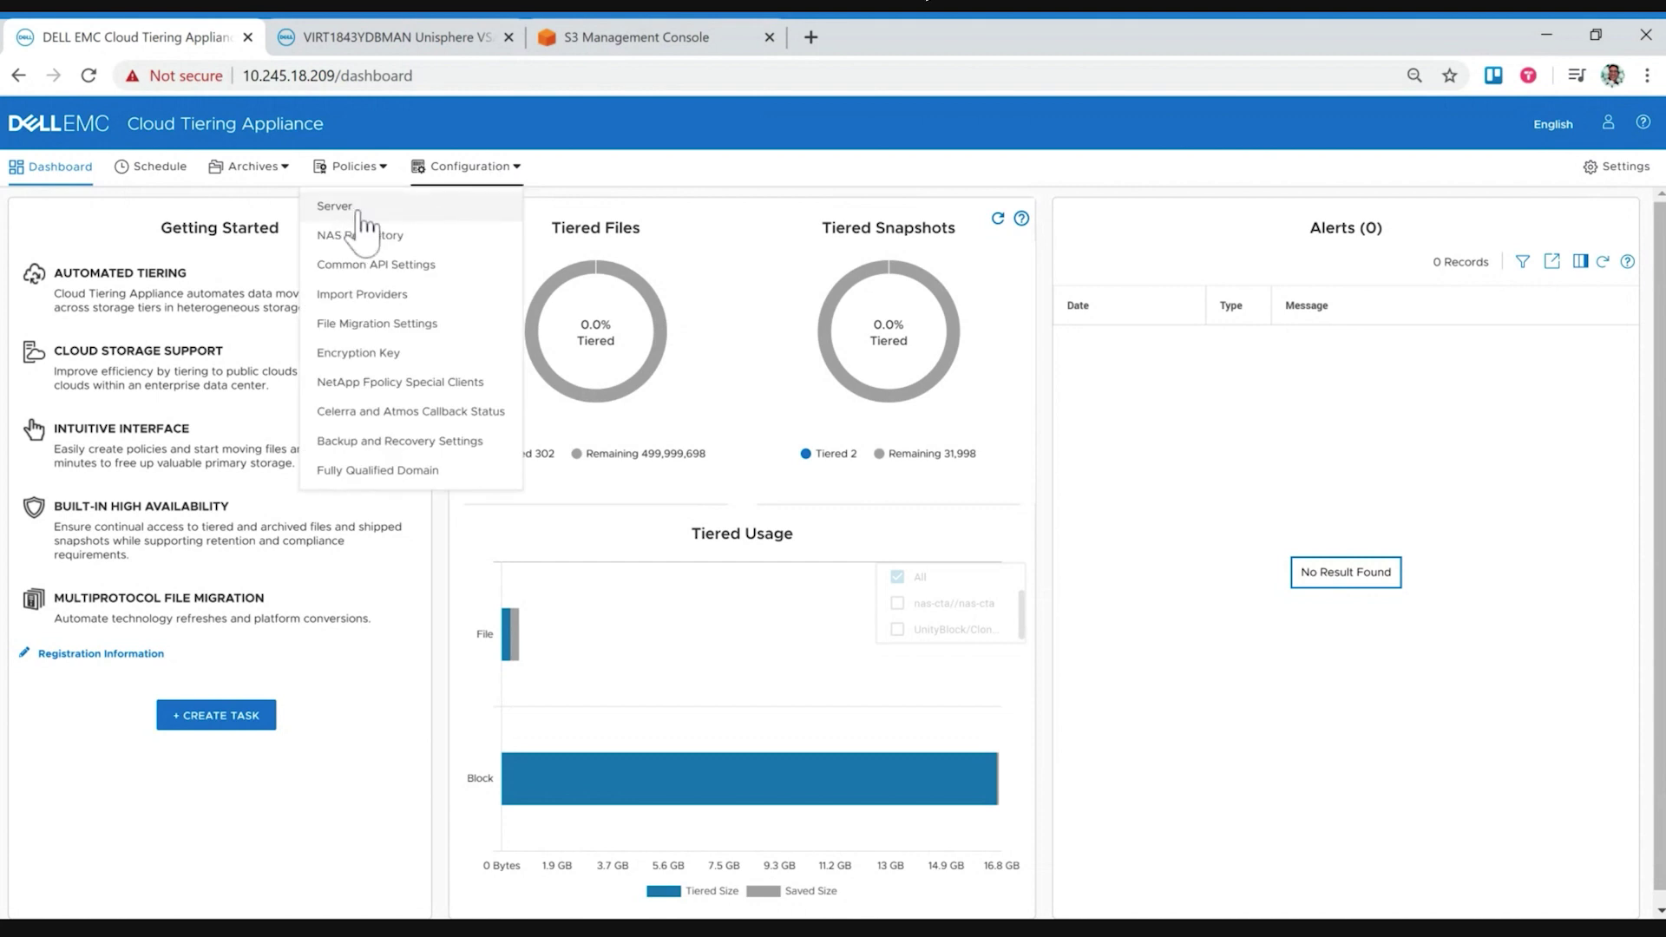
Step: Verify the UnityVSA server in the Server List and dismiss the successful verification message
left_click(358, 208)
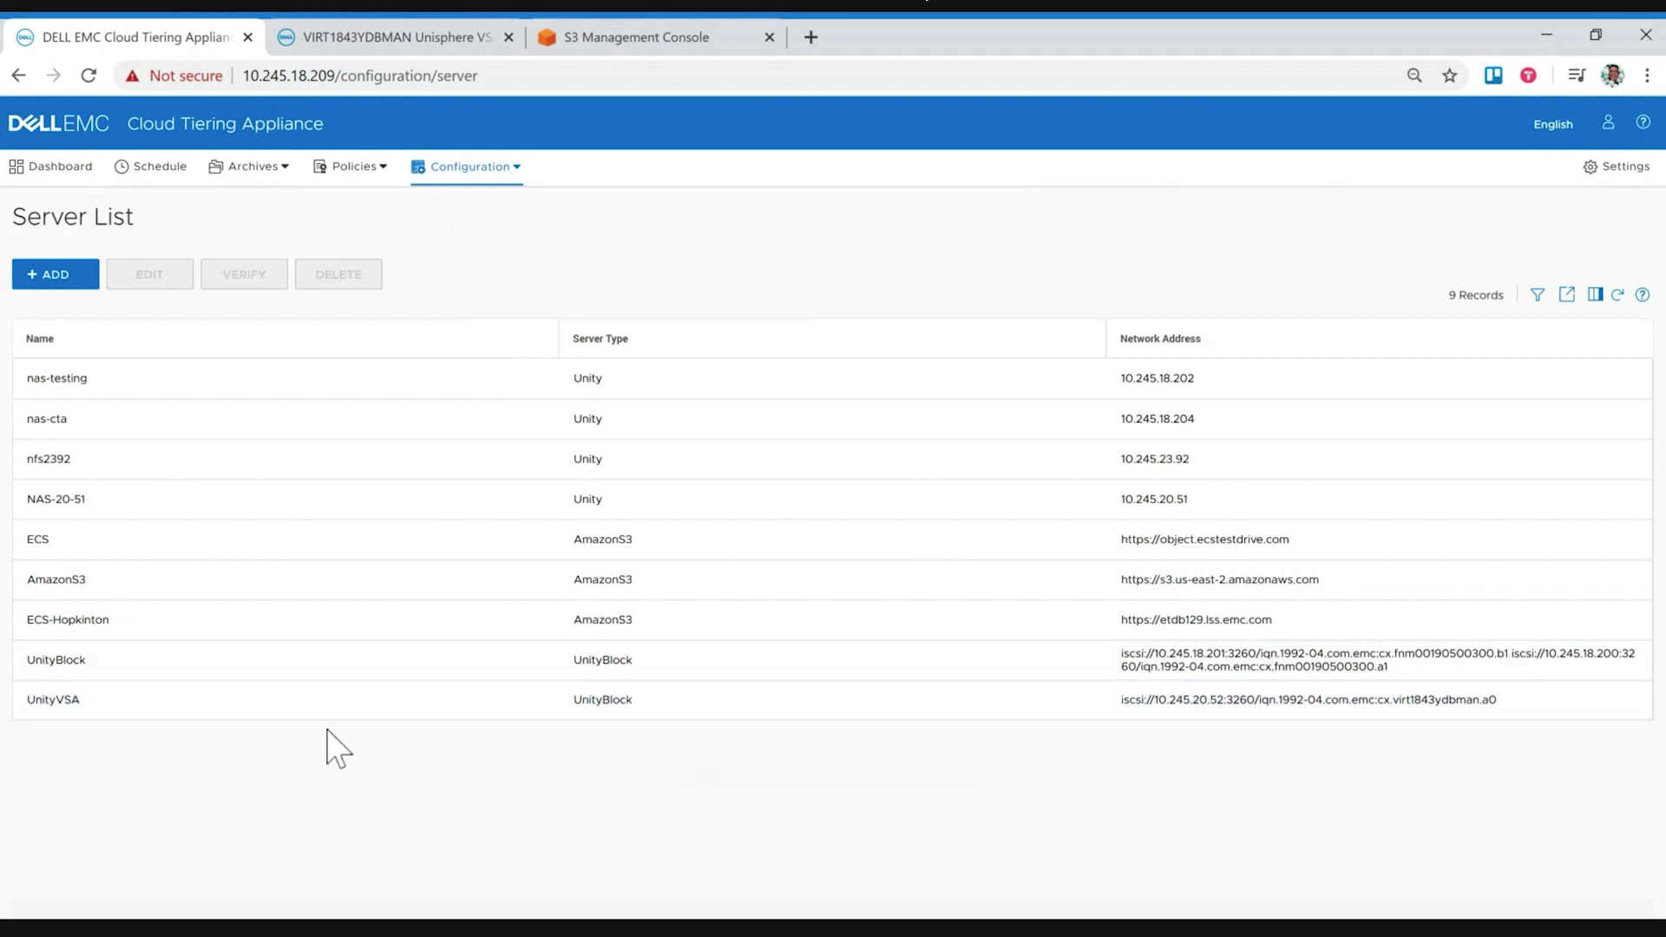
left_click(292, 702)
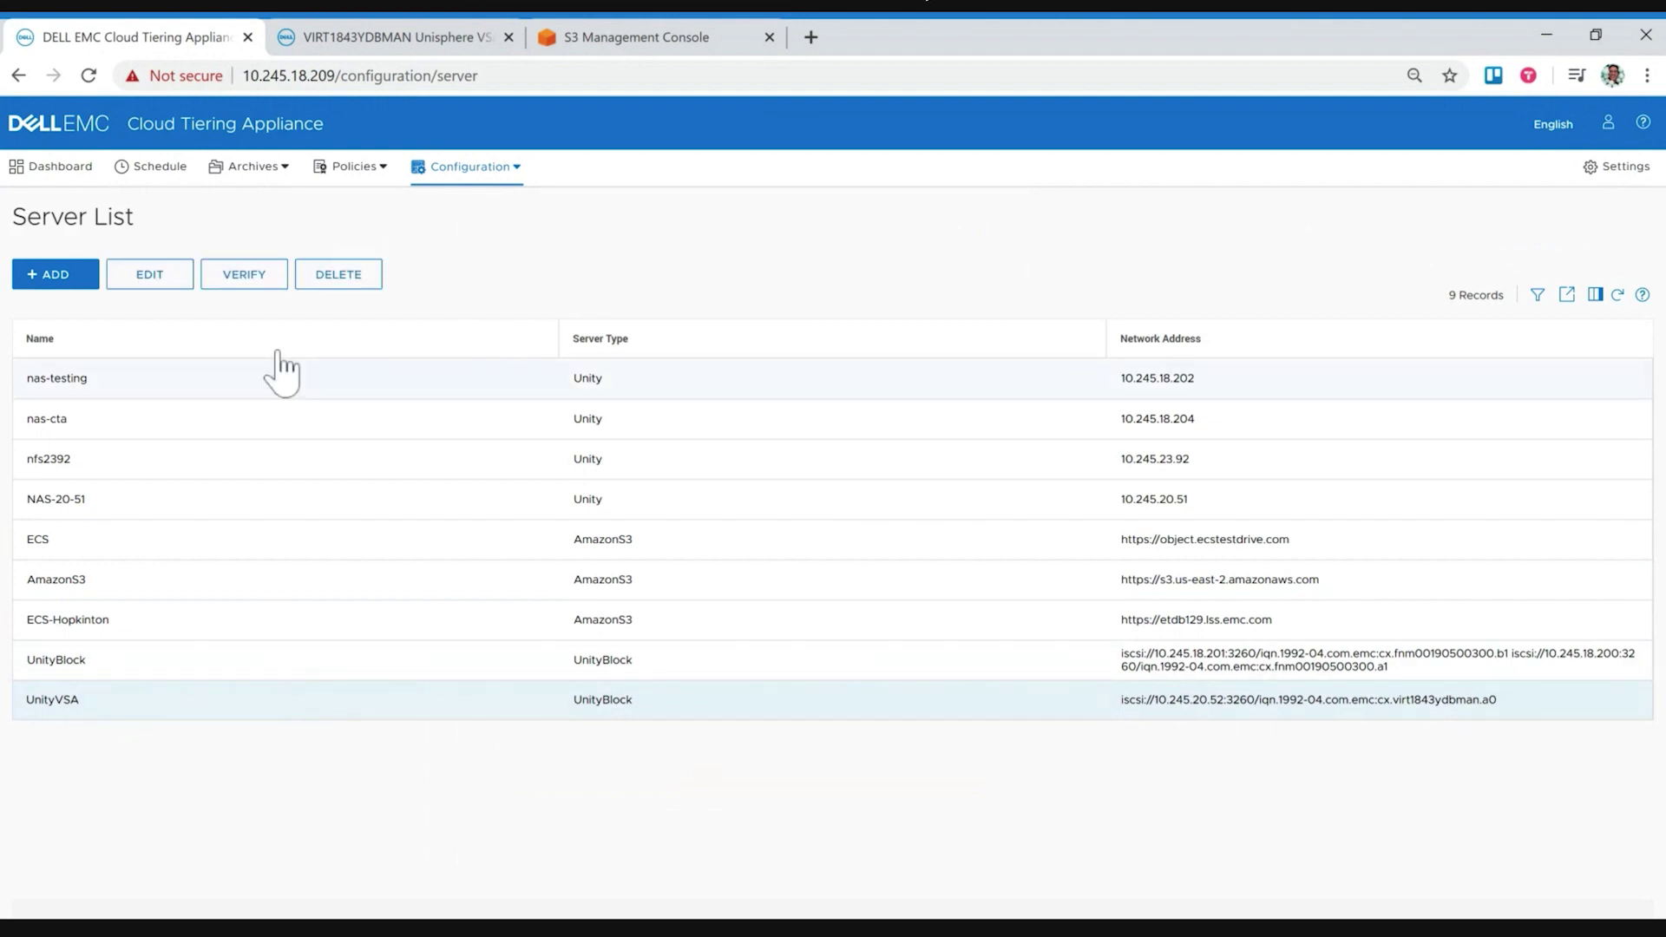
left_click(256, 278)
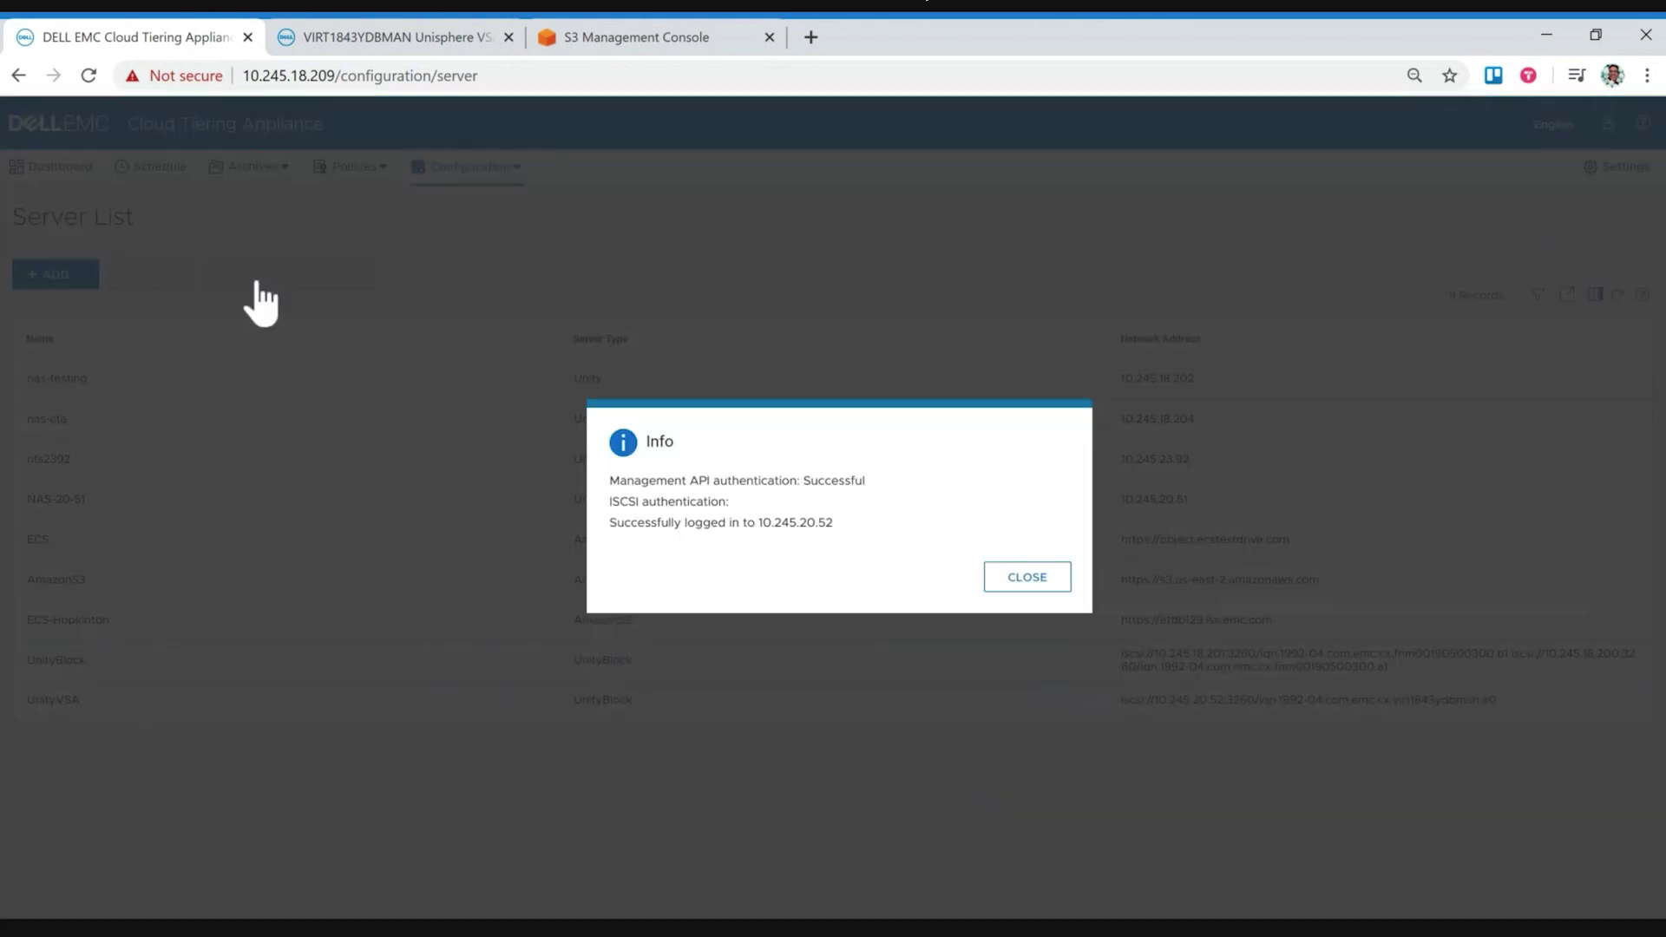
left_click(1027, 579)
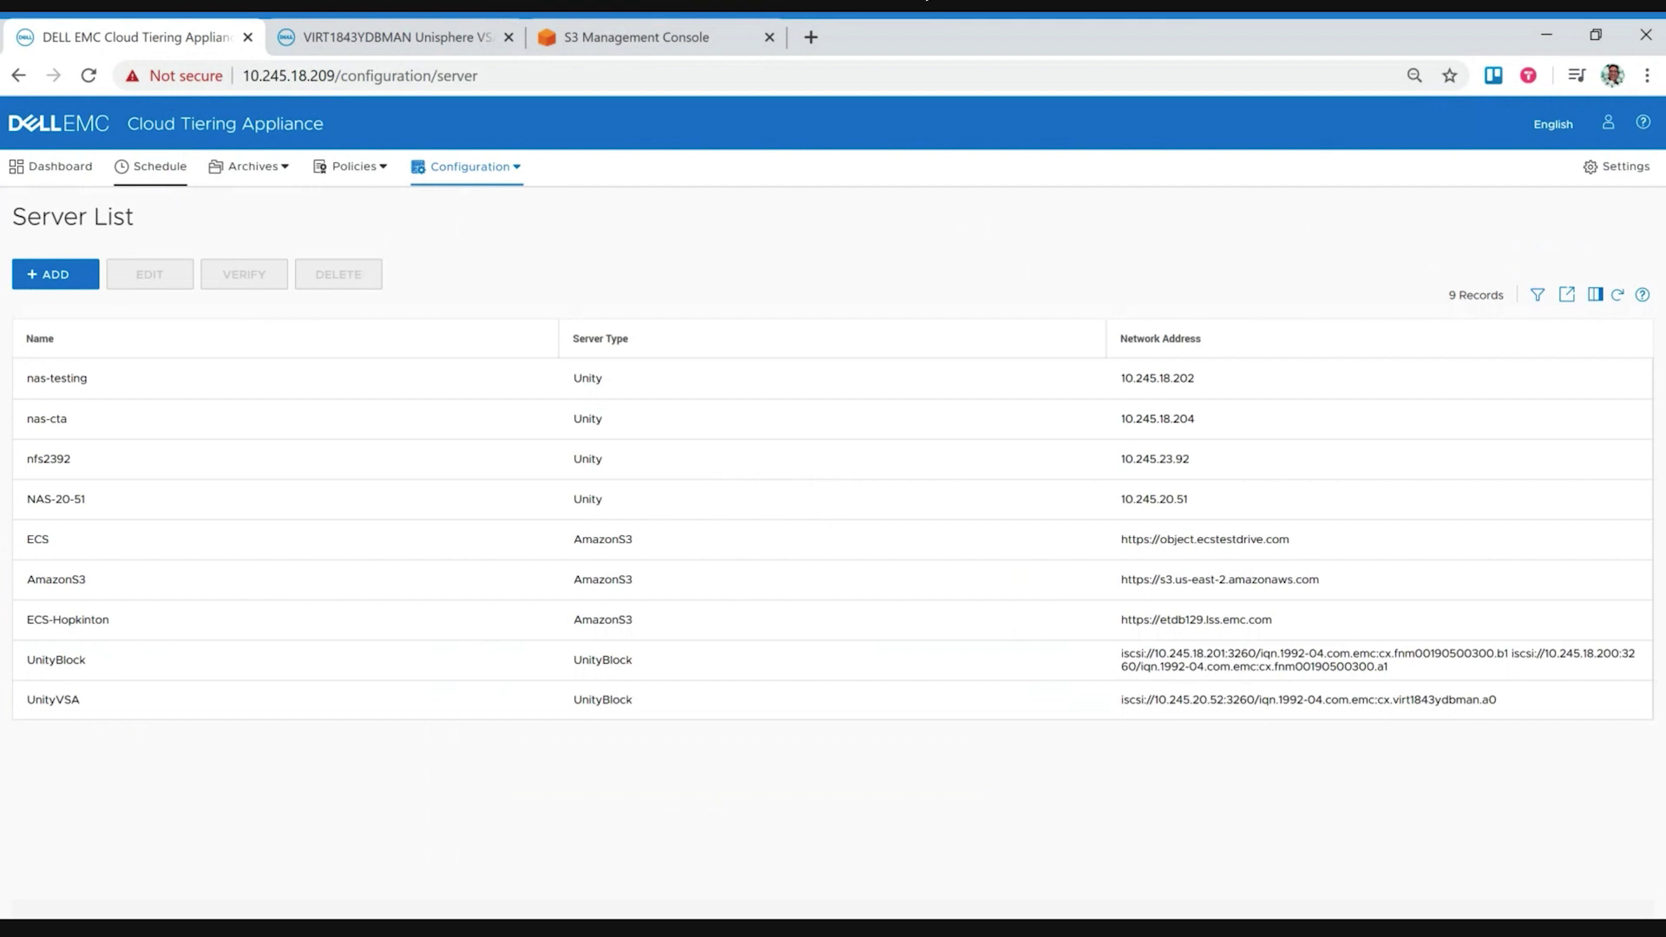
Step: Add a new task from the Schedule list and view its Migration task types
left_click(156, 173)
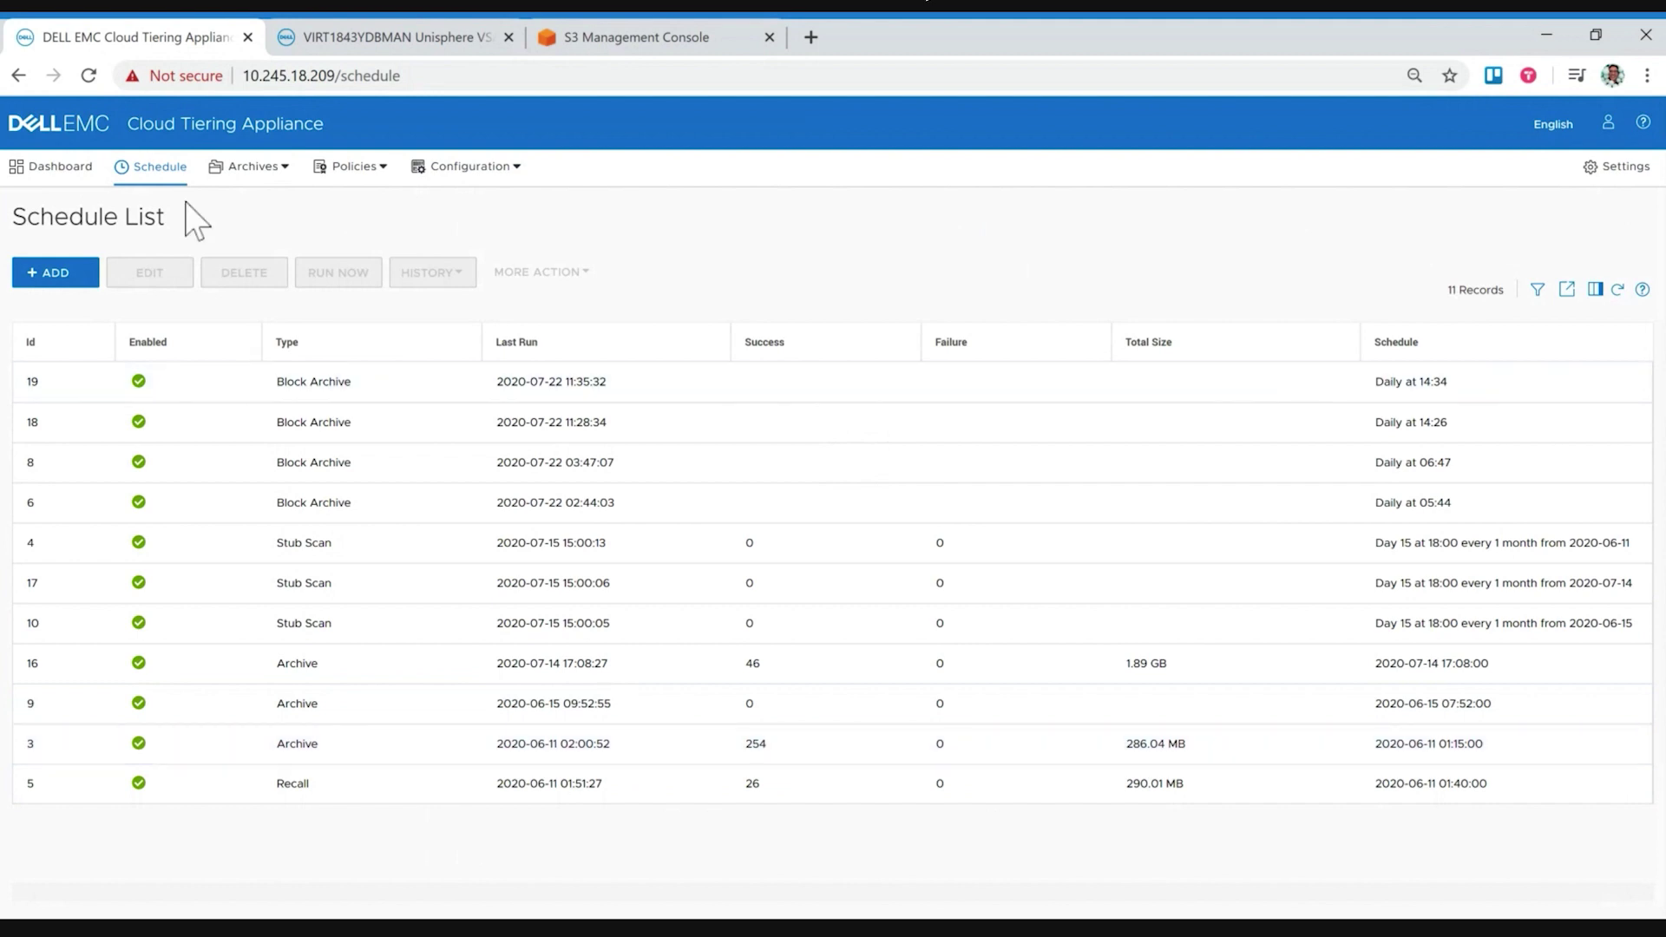
left_click(58, 273)
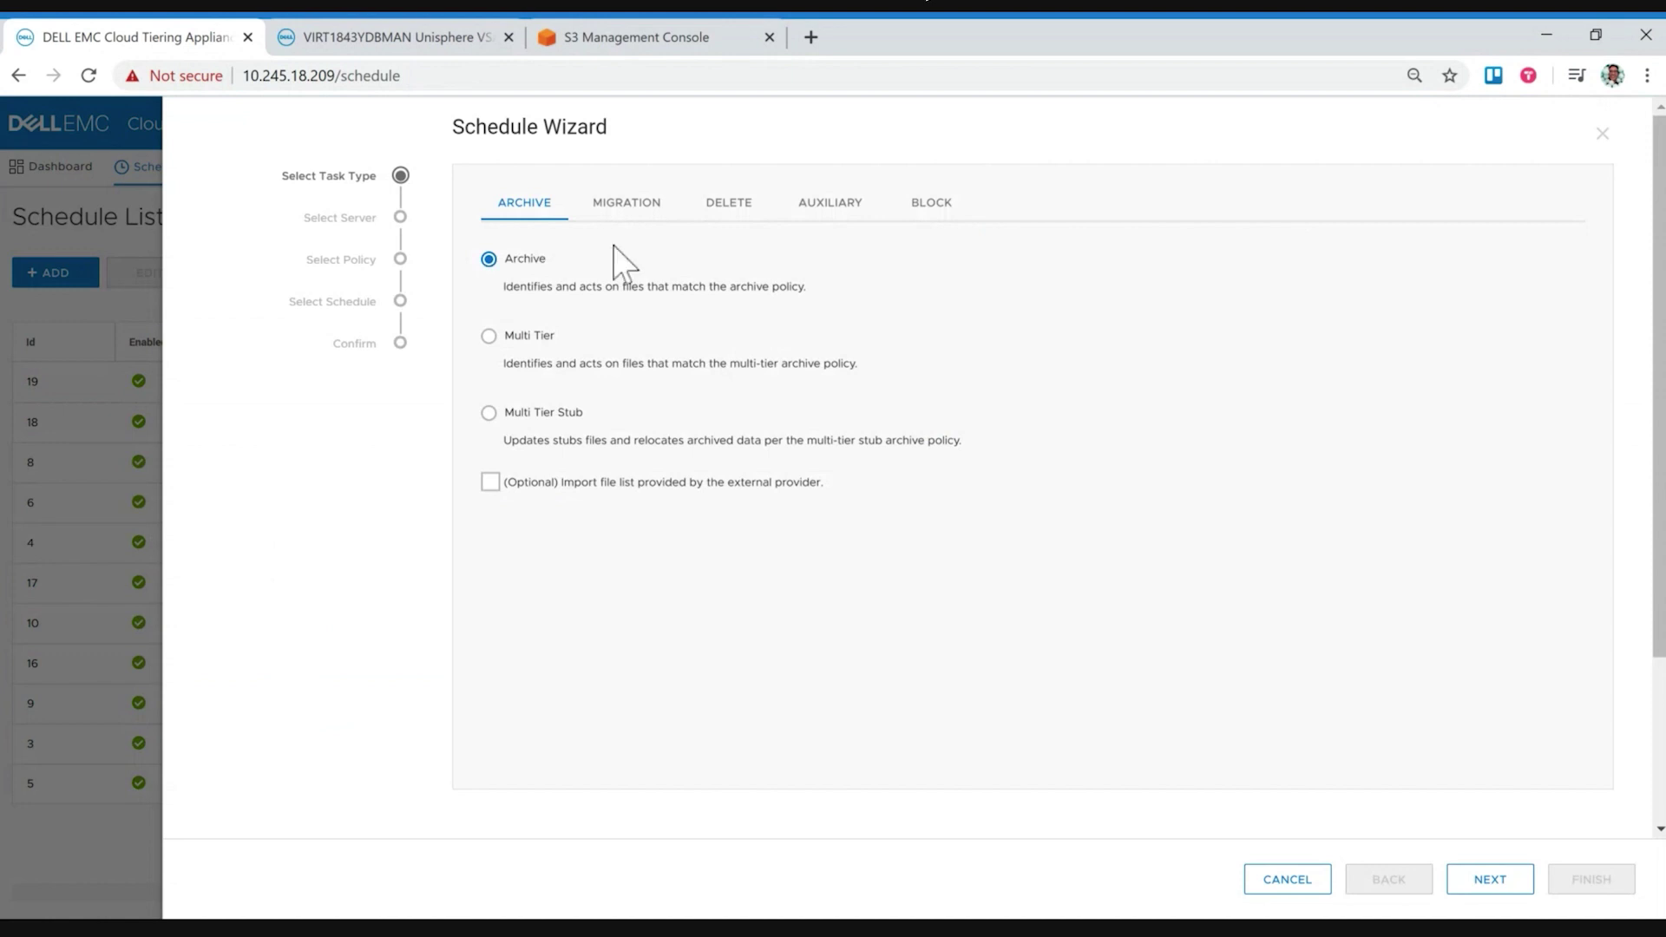
left_click(651, 207)
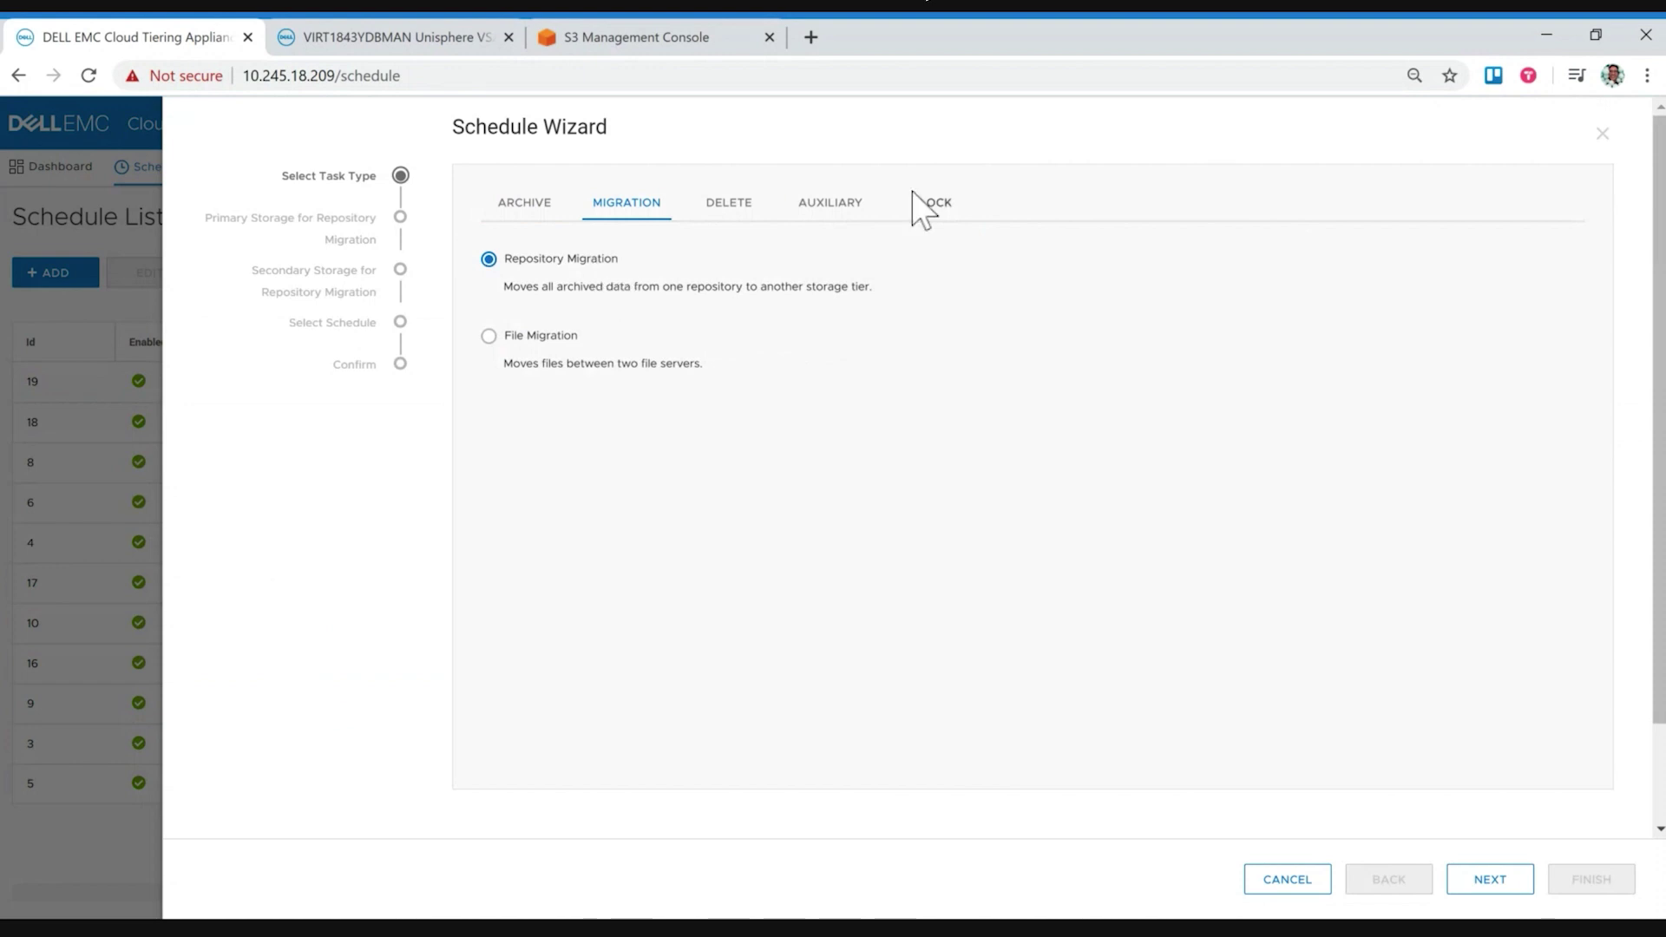
Step: Choose Block Archive on the BLOCK tab and advance to source block server selection
left_click(948, 224)
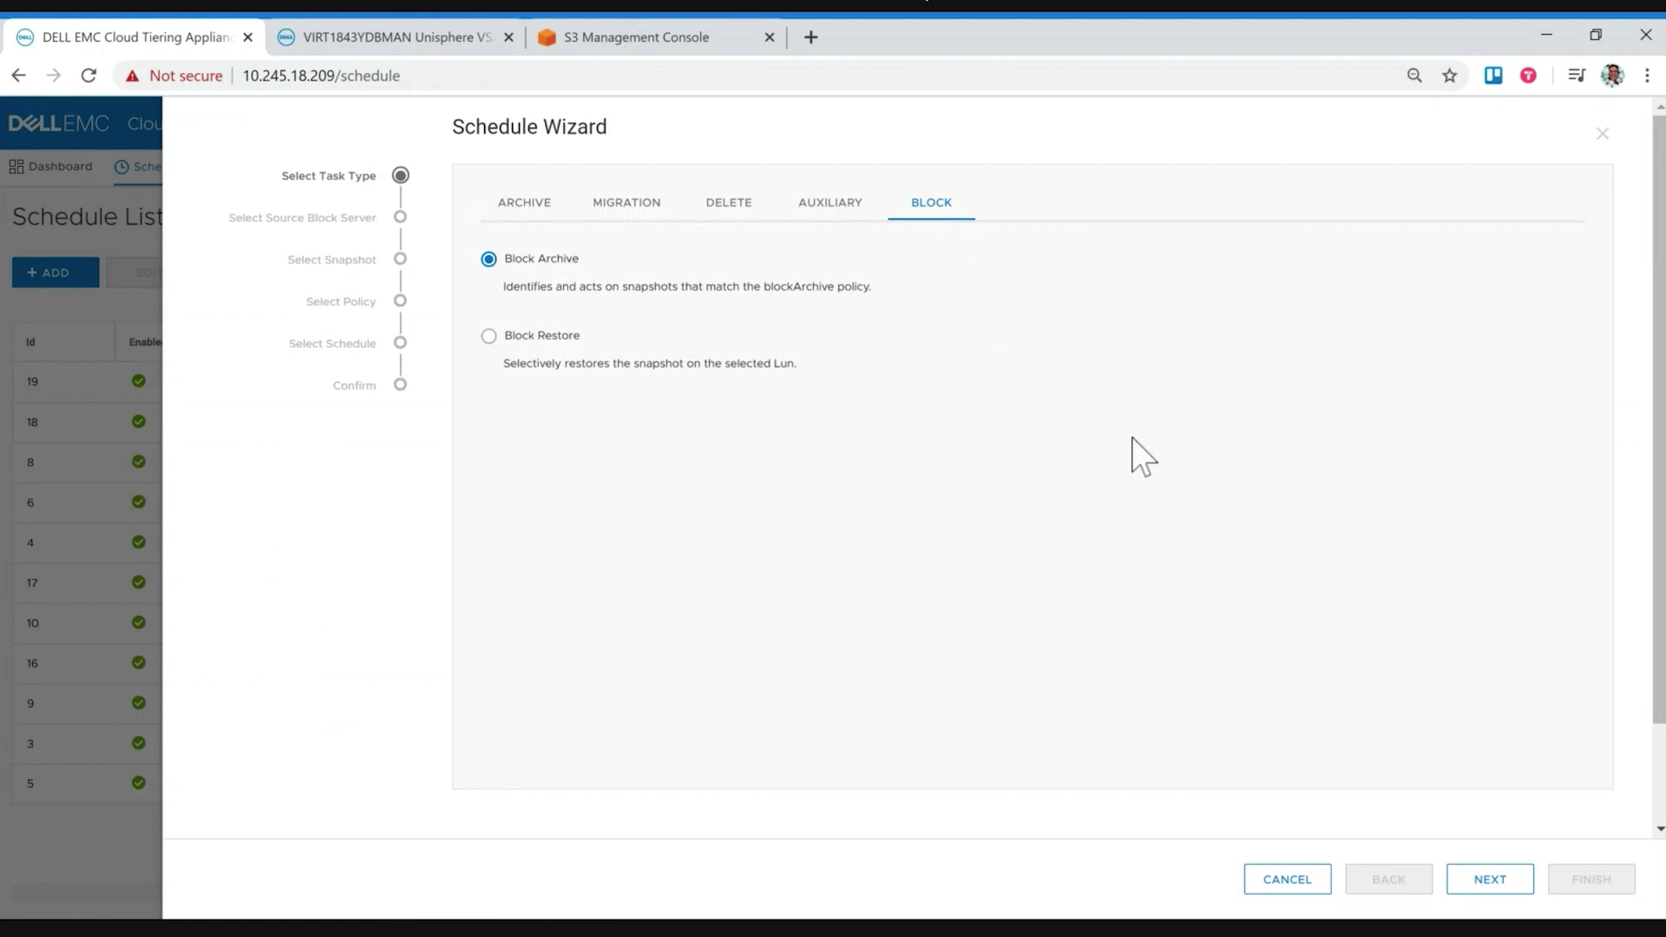
left_click(1489, 879)
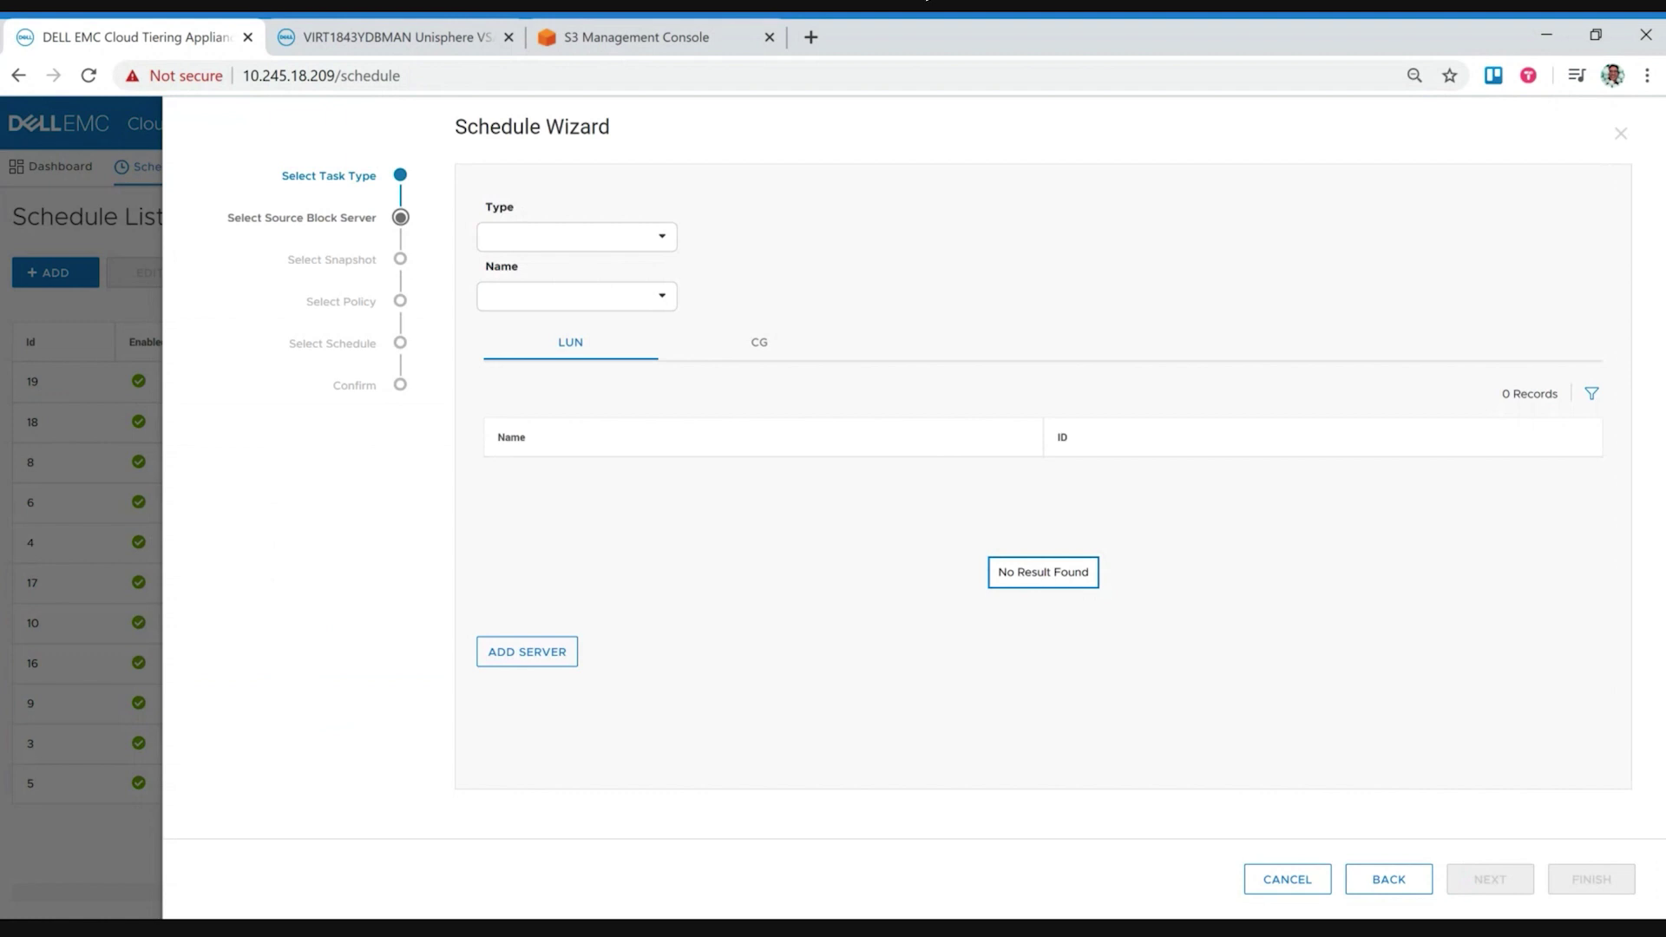
left_click(661, 241)
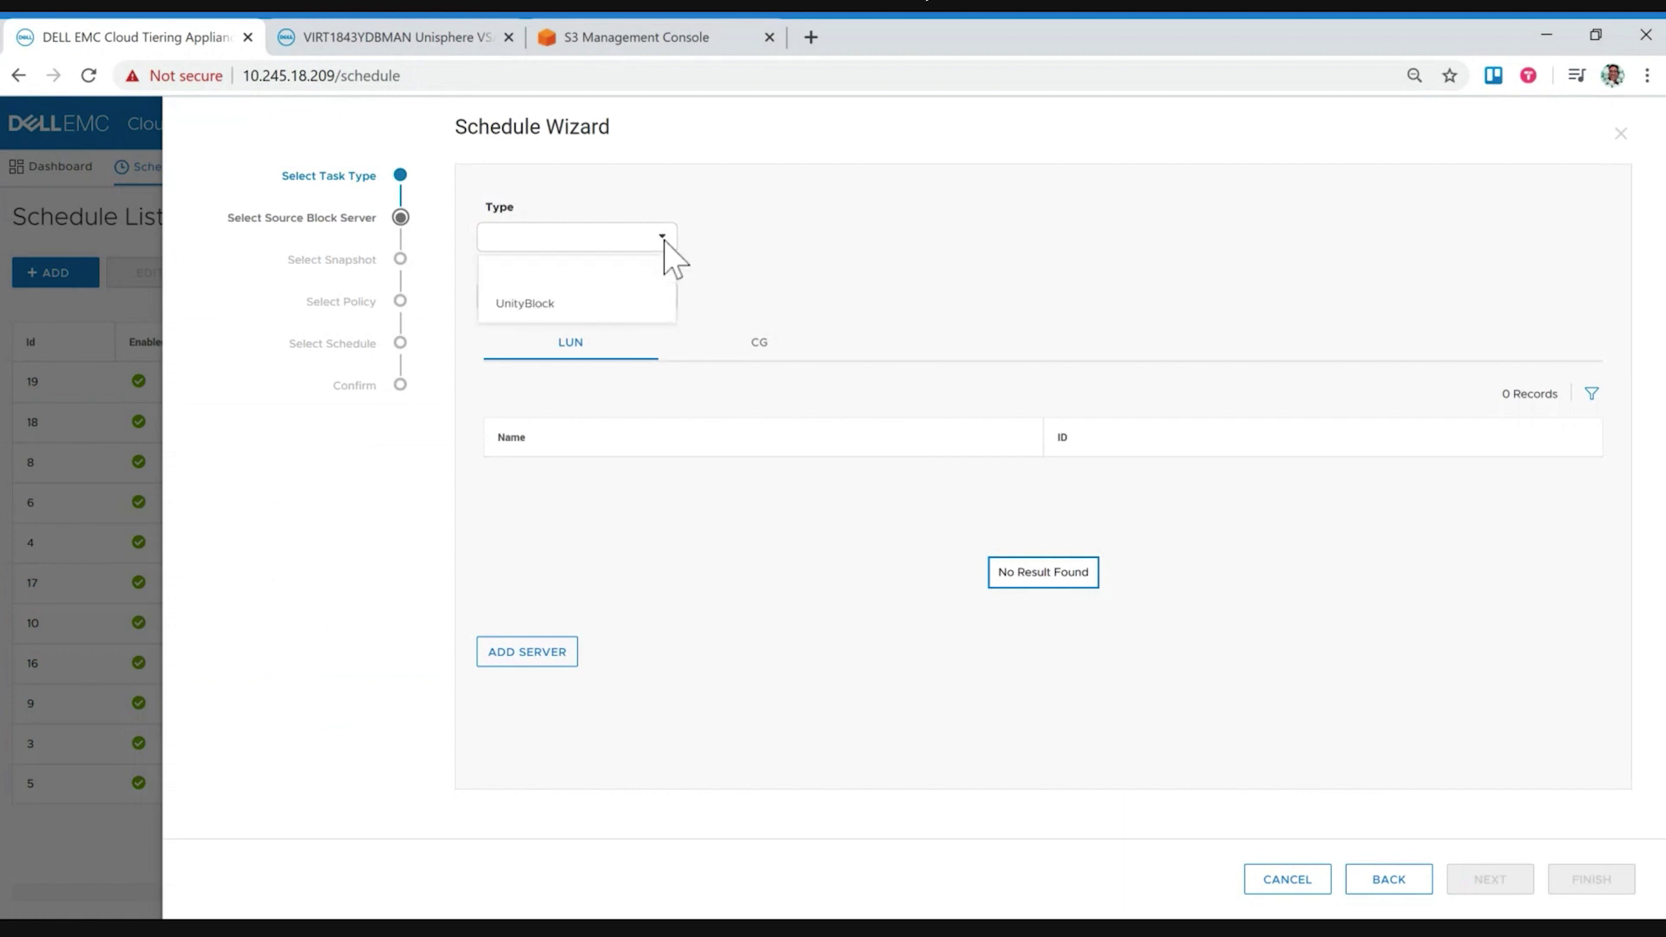
Step: Set server type UnityBlock, dismiss the Unauthorized error, pick UnityVSA, and select its Vol LUN
left_click(546, 305)
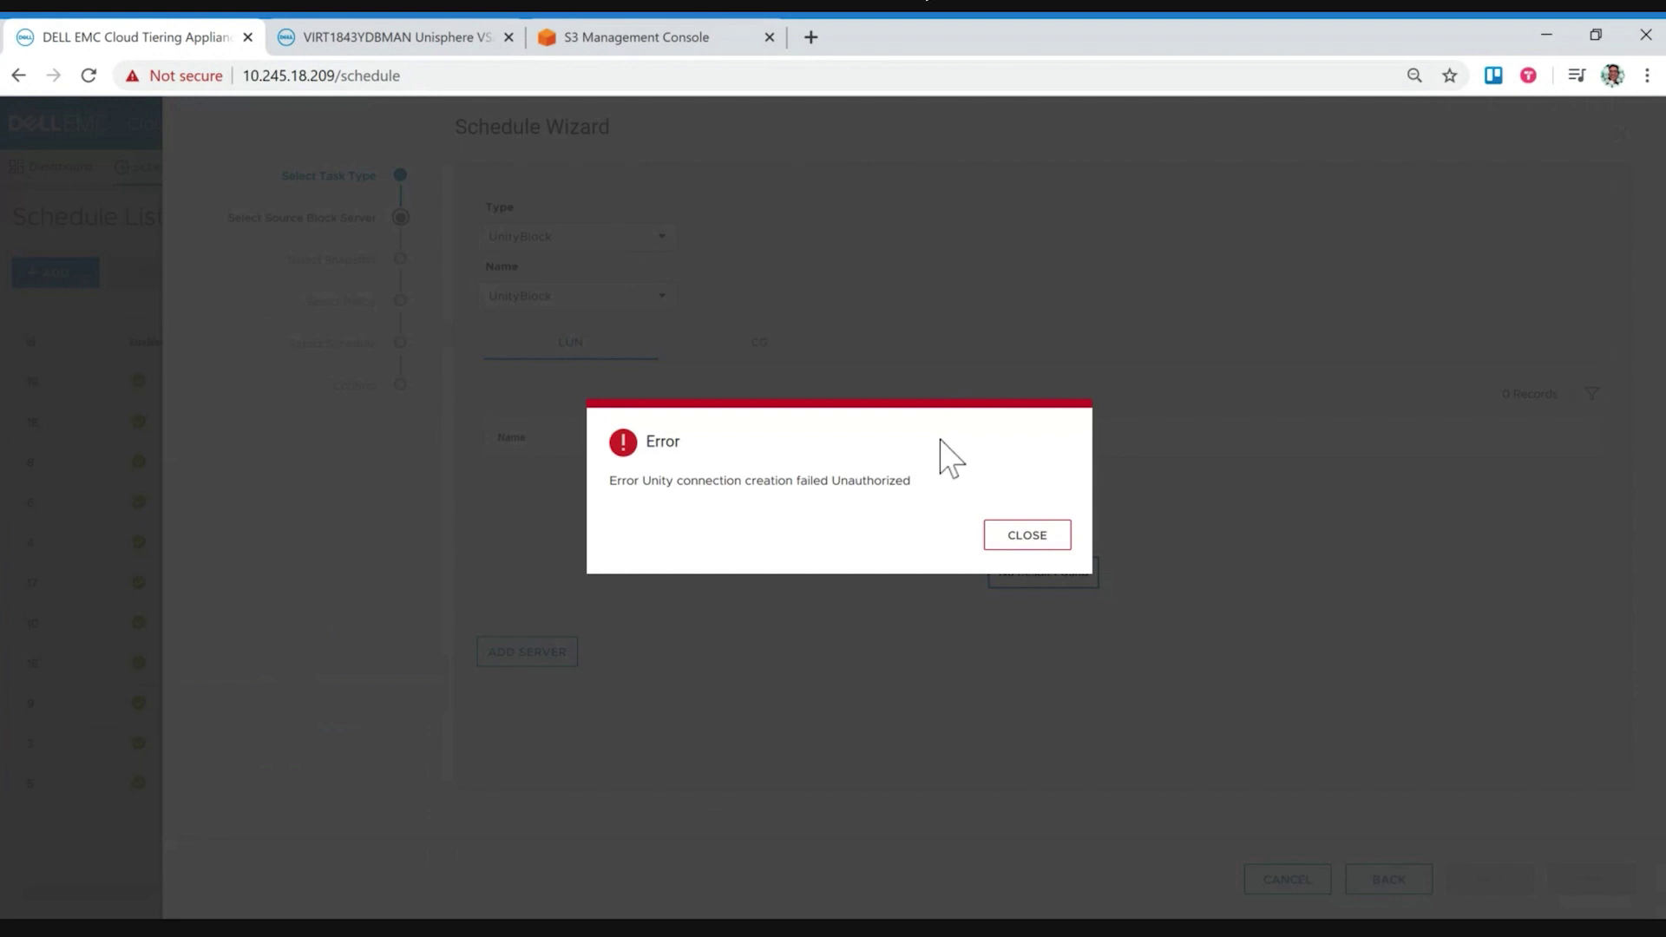
left_click(1015, 538)
left_click(1015, 538)
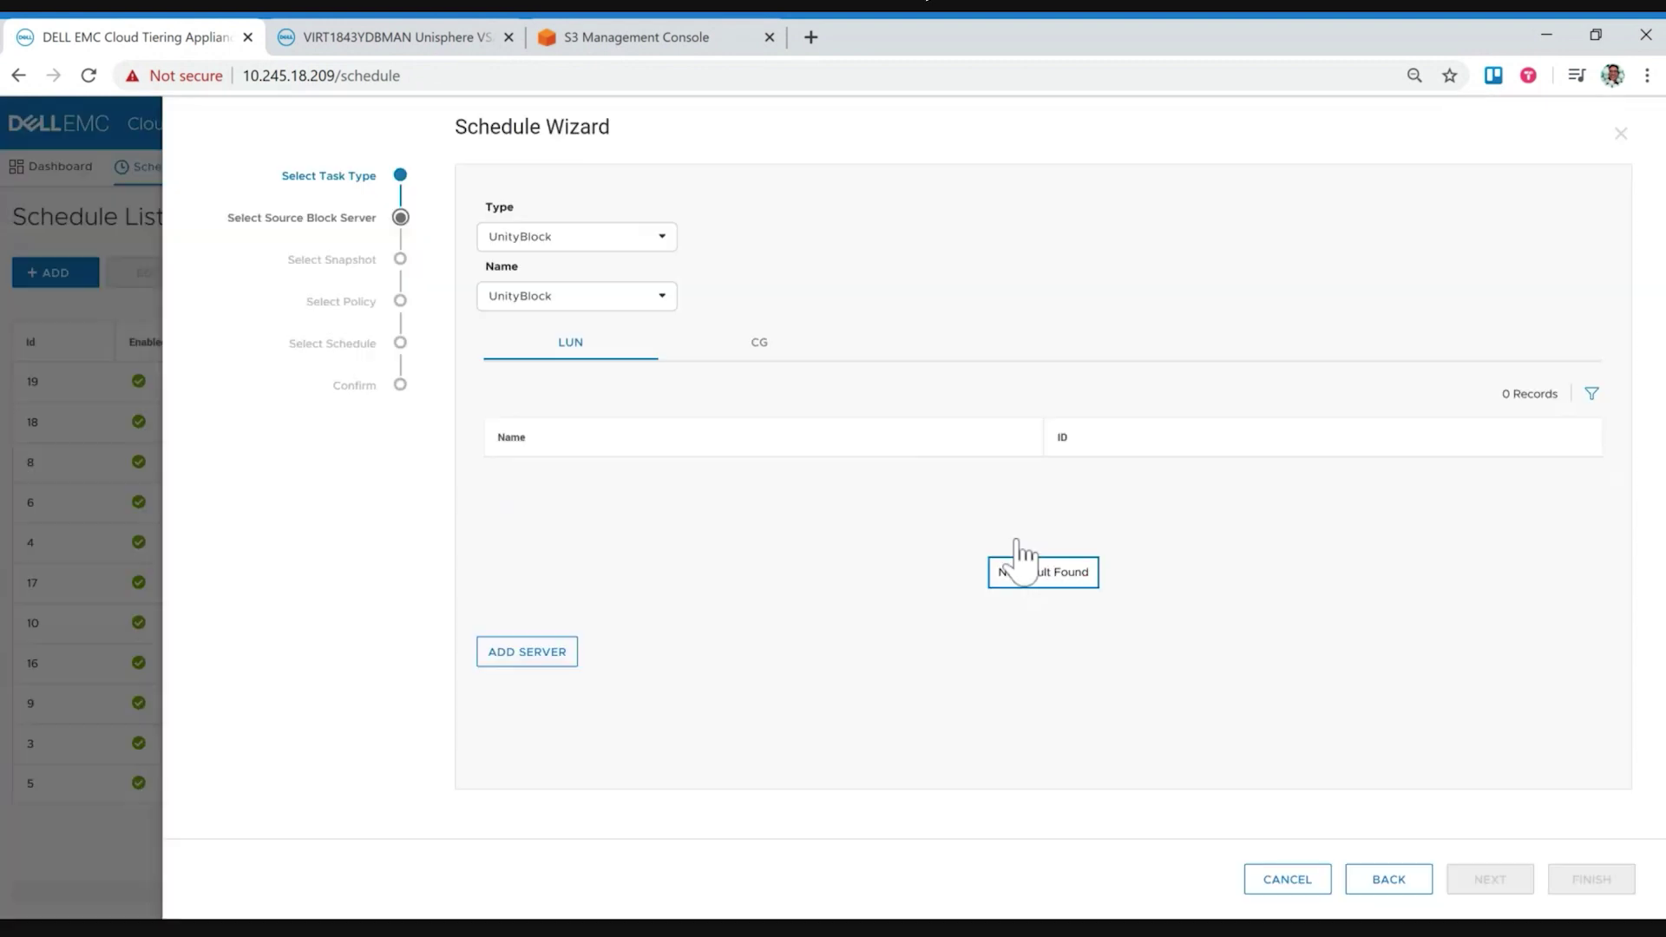
left_click(666, 303)
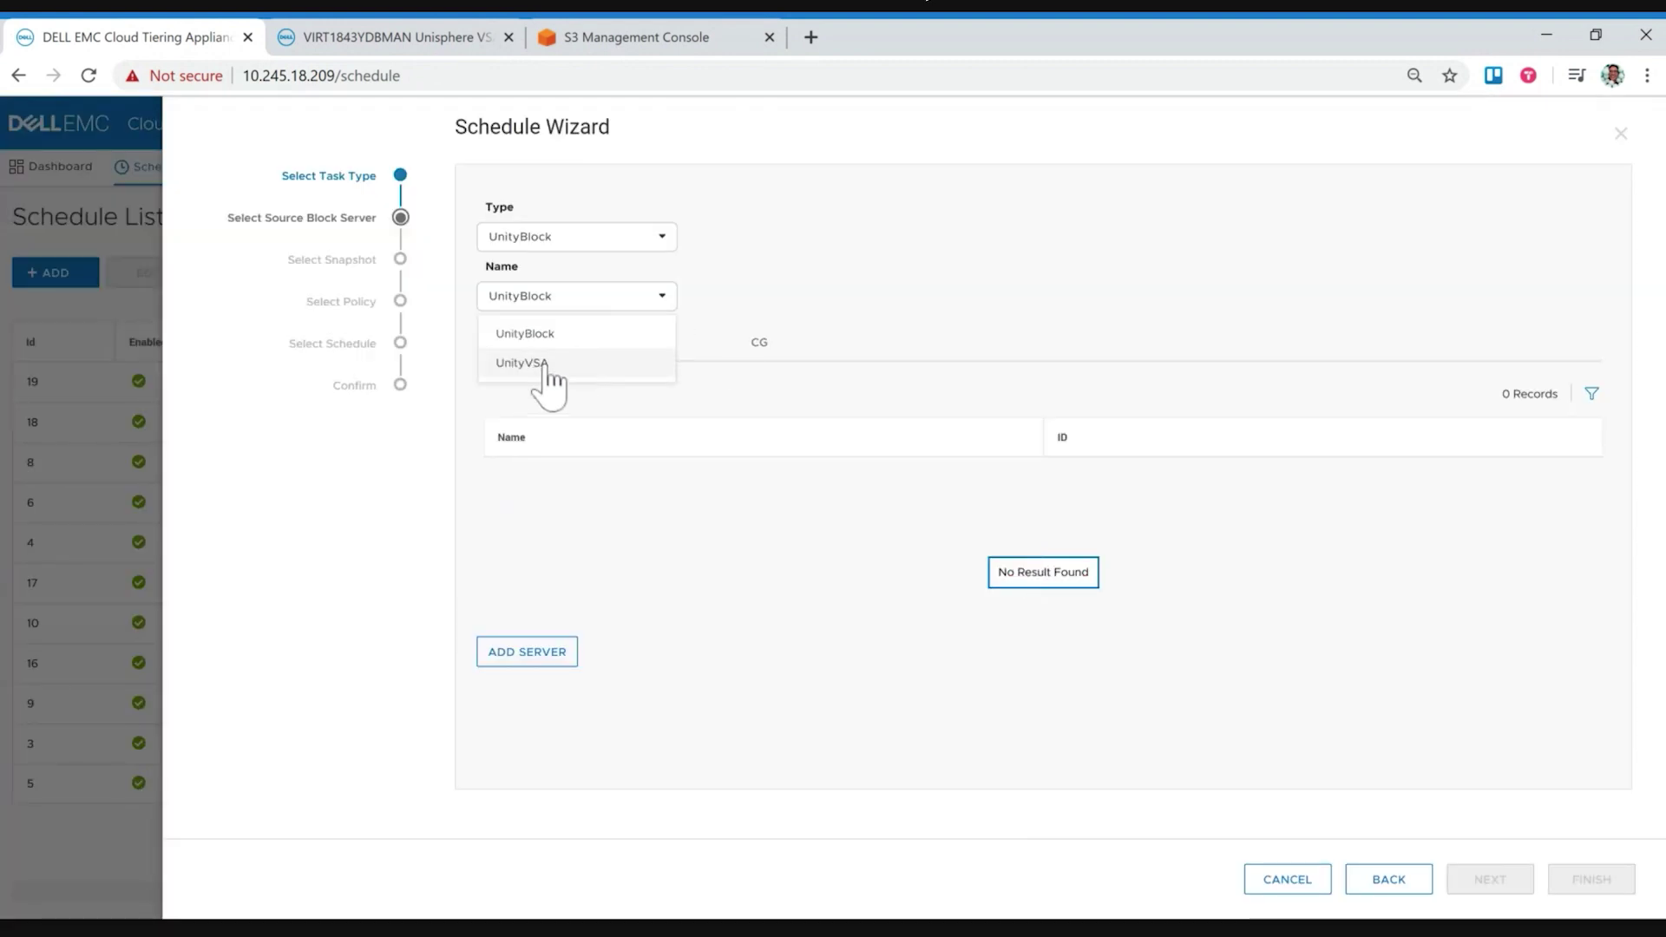
left_click(538, 364)
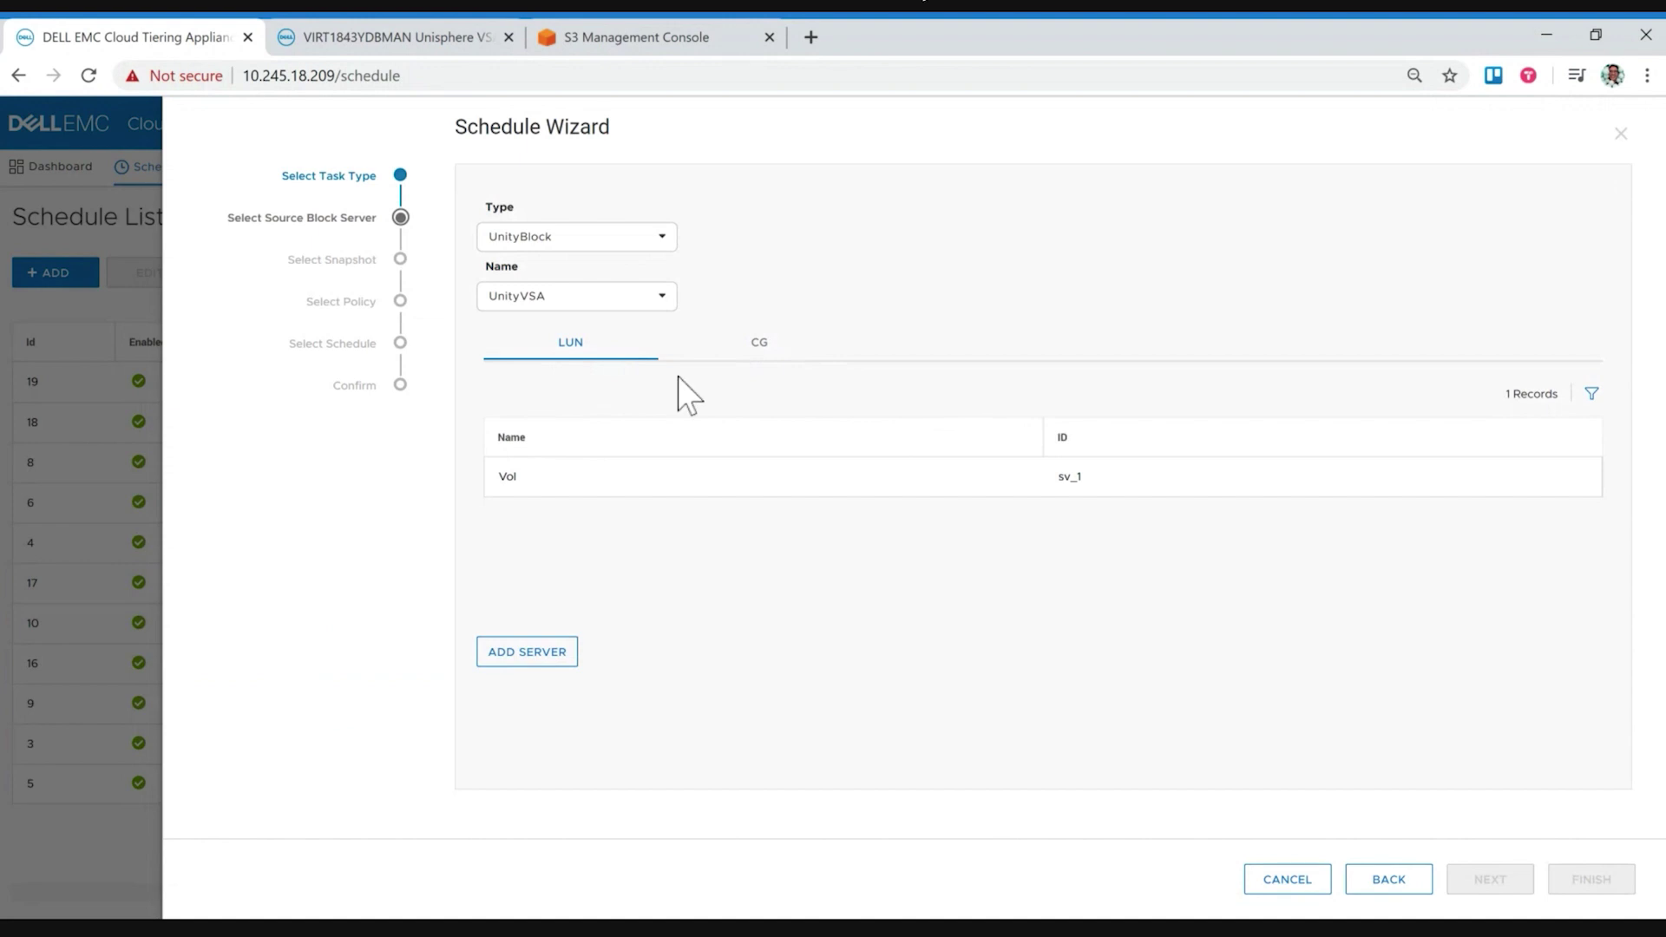
left_click(700, 486)
Step: Use the Vol LUN and snapshot Demo_UTC_2020-07-22_18:33:34, advancing to policy selection
left_click(645, 490)
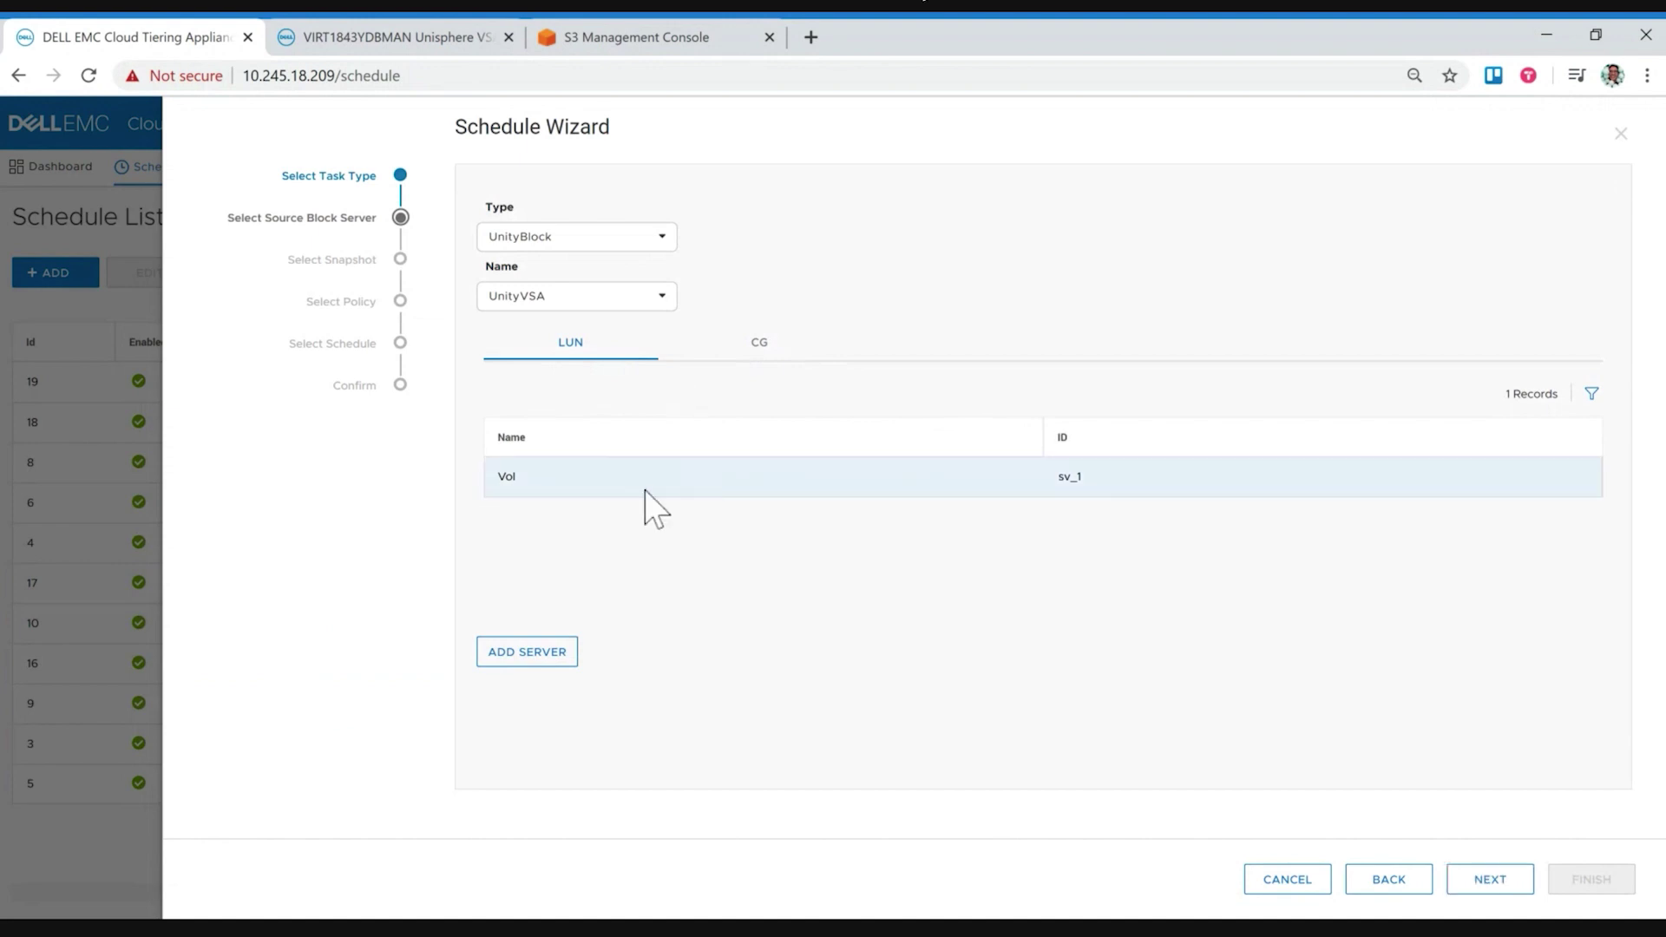
left_click(1487, 882)
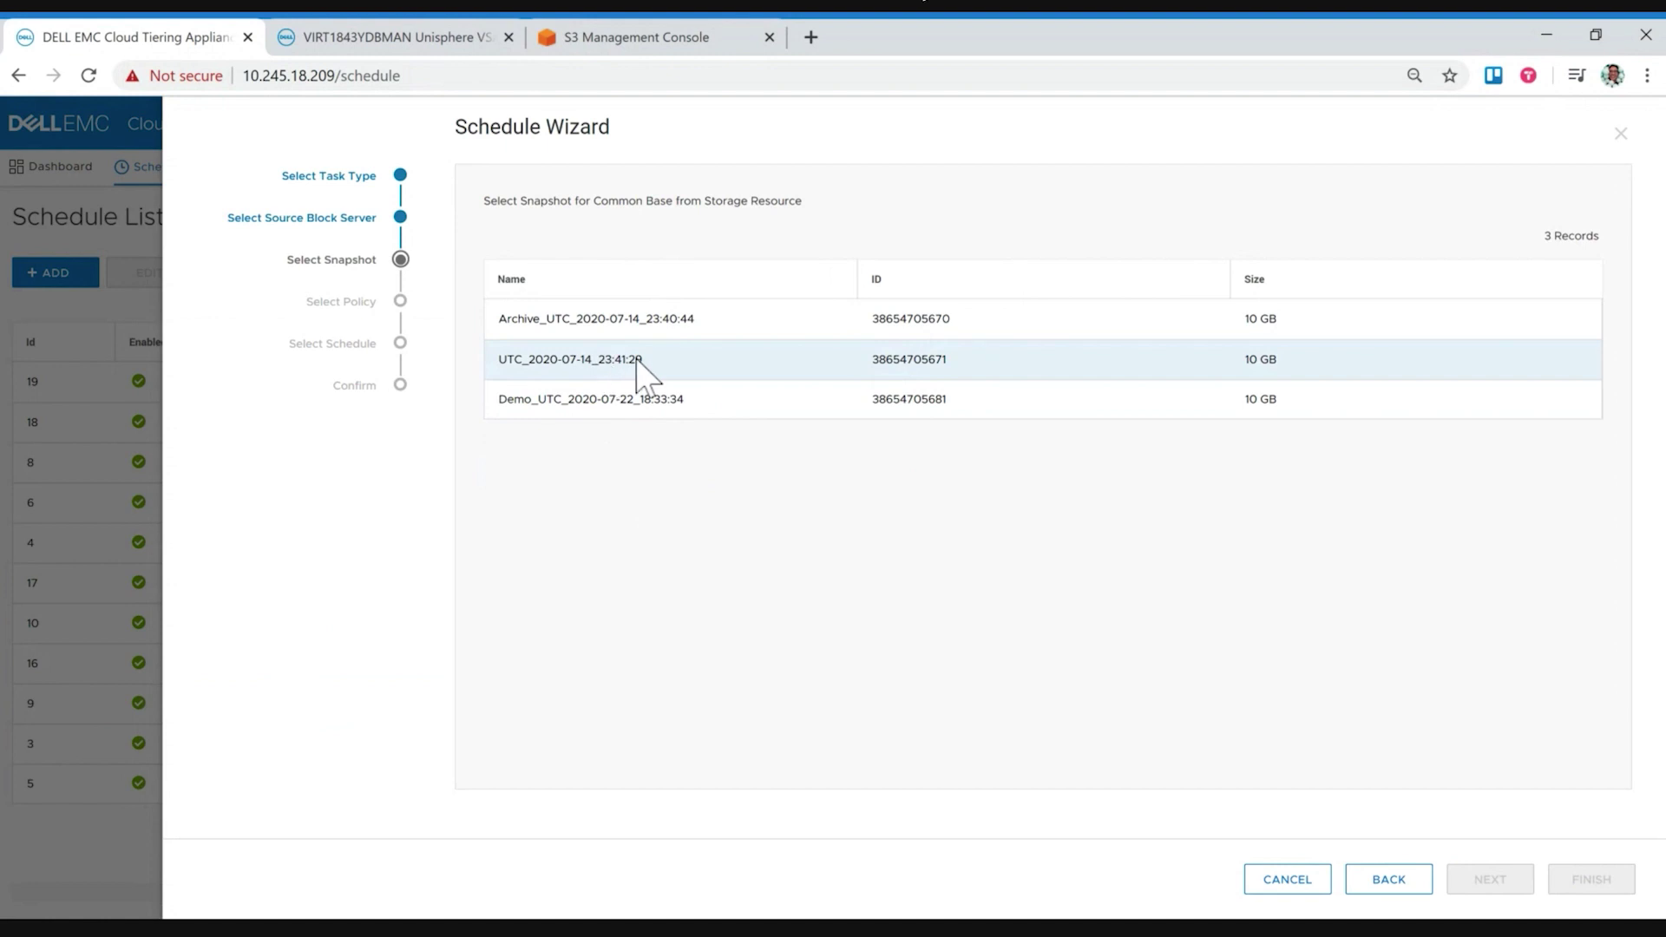
left_click(569, 403)
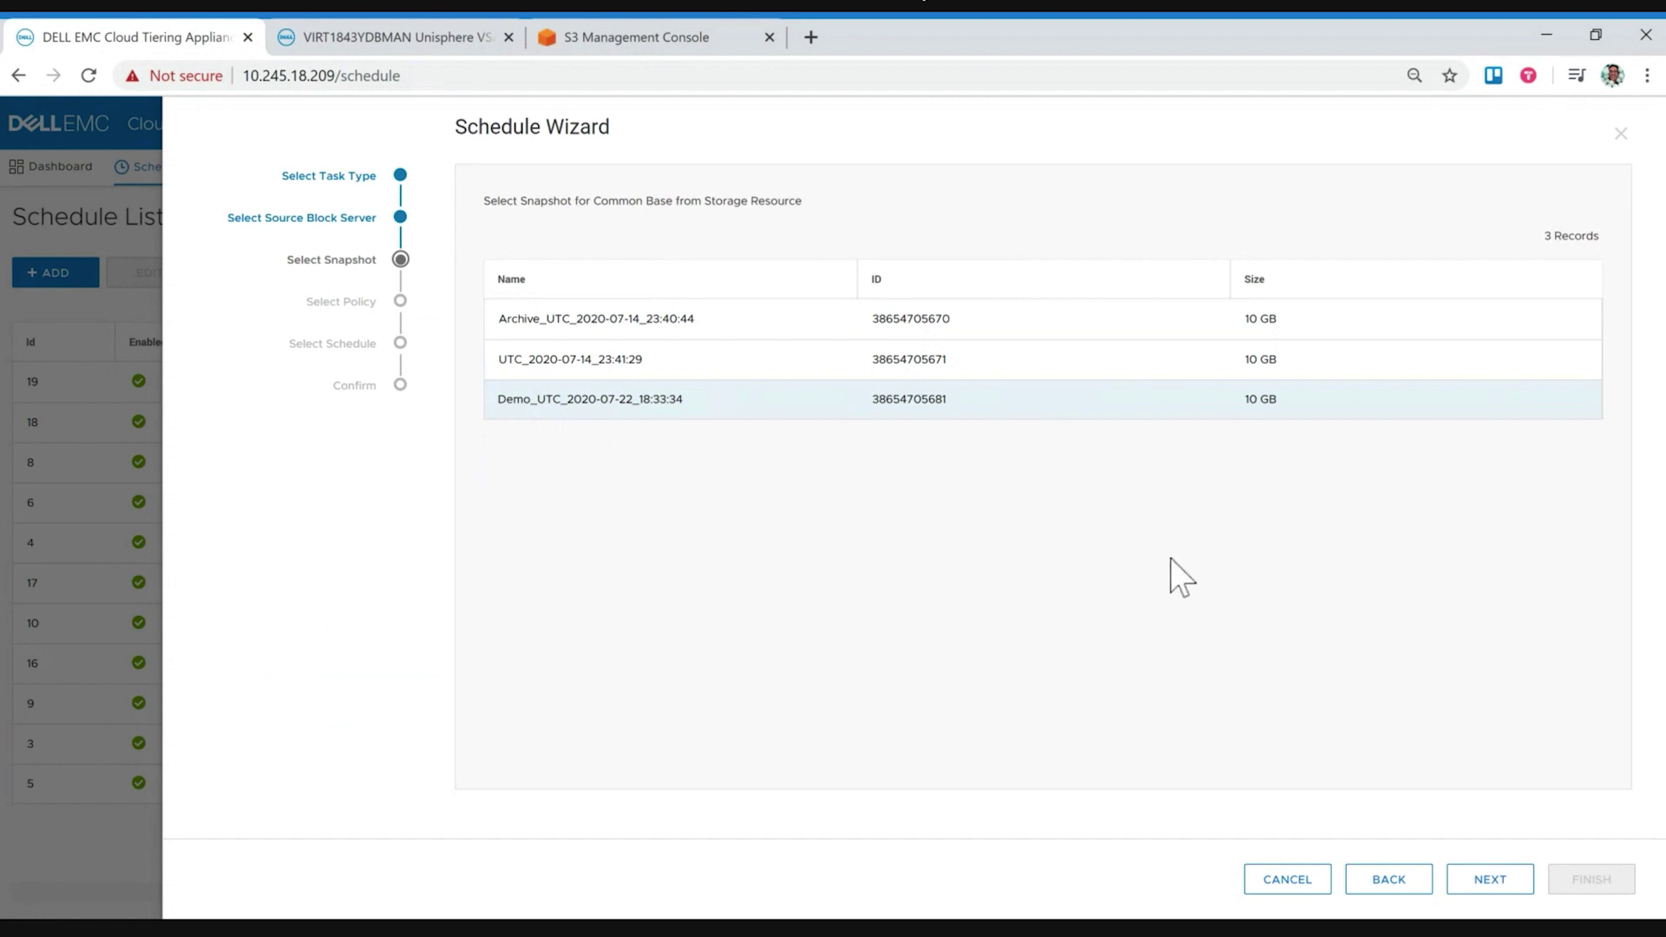
left_click(1490, 879)
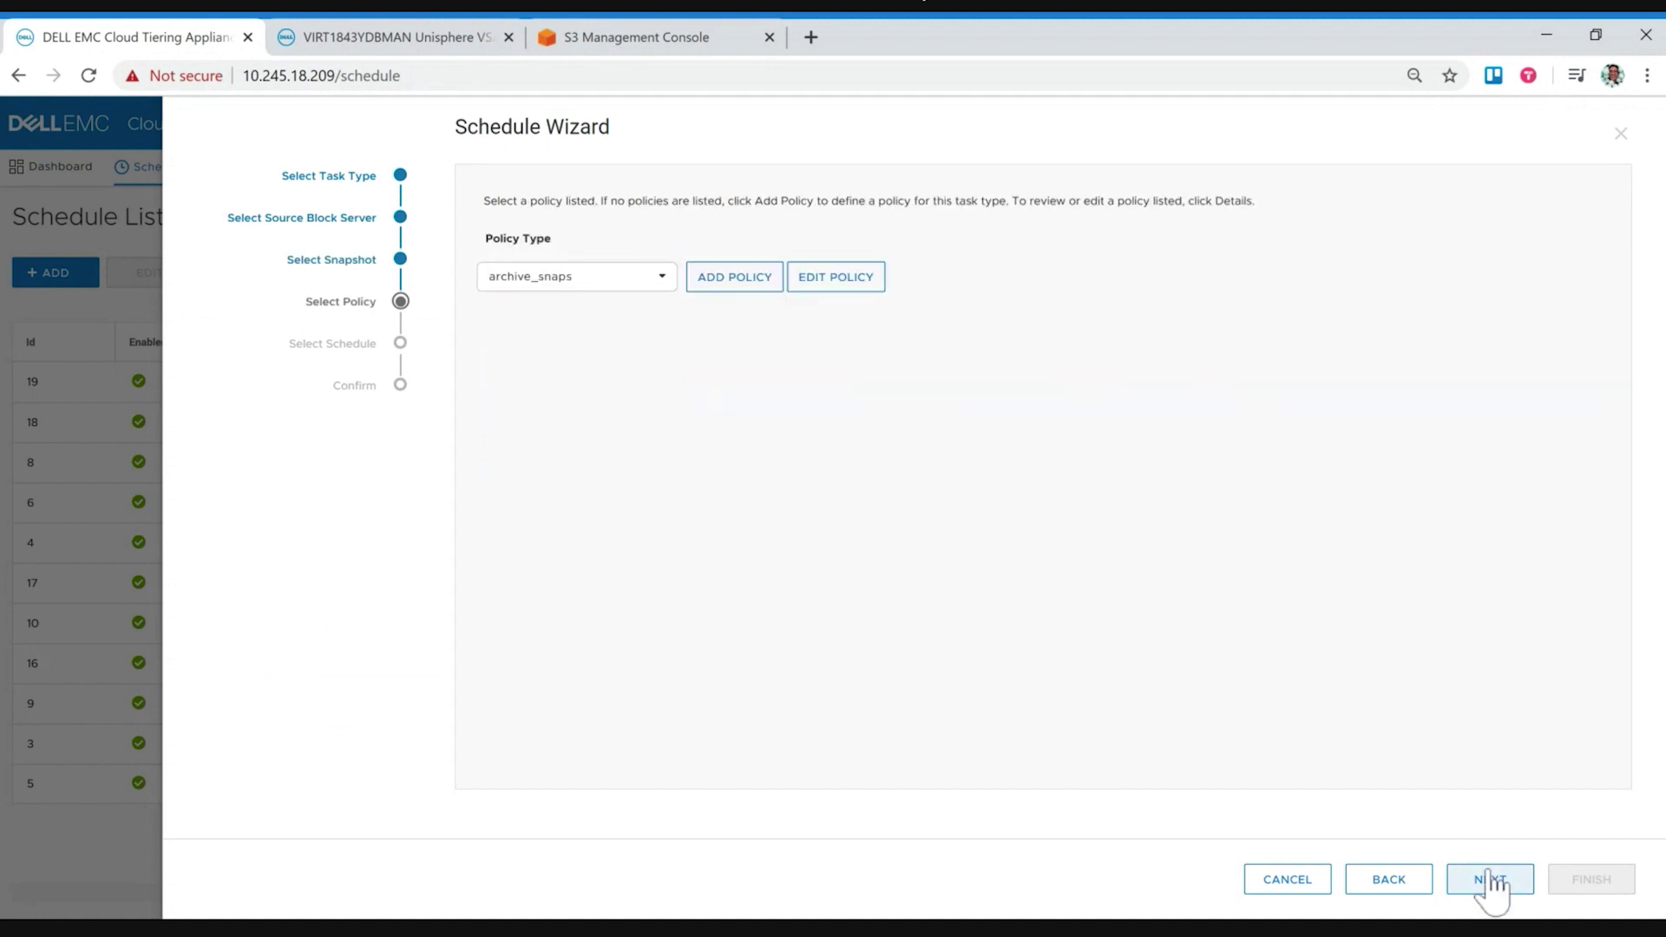
Step: Select the Block-Archive-AWS-S3 policy for the task and open it for editing
left_click(647, 285)
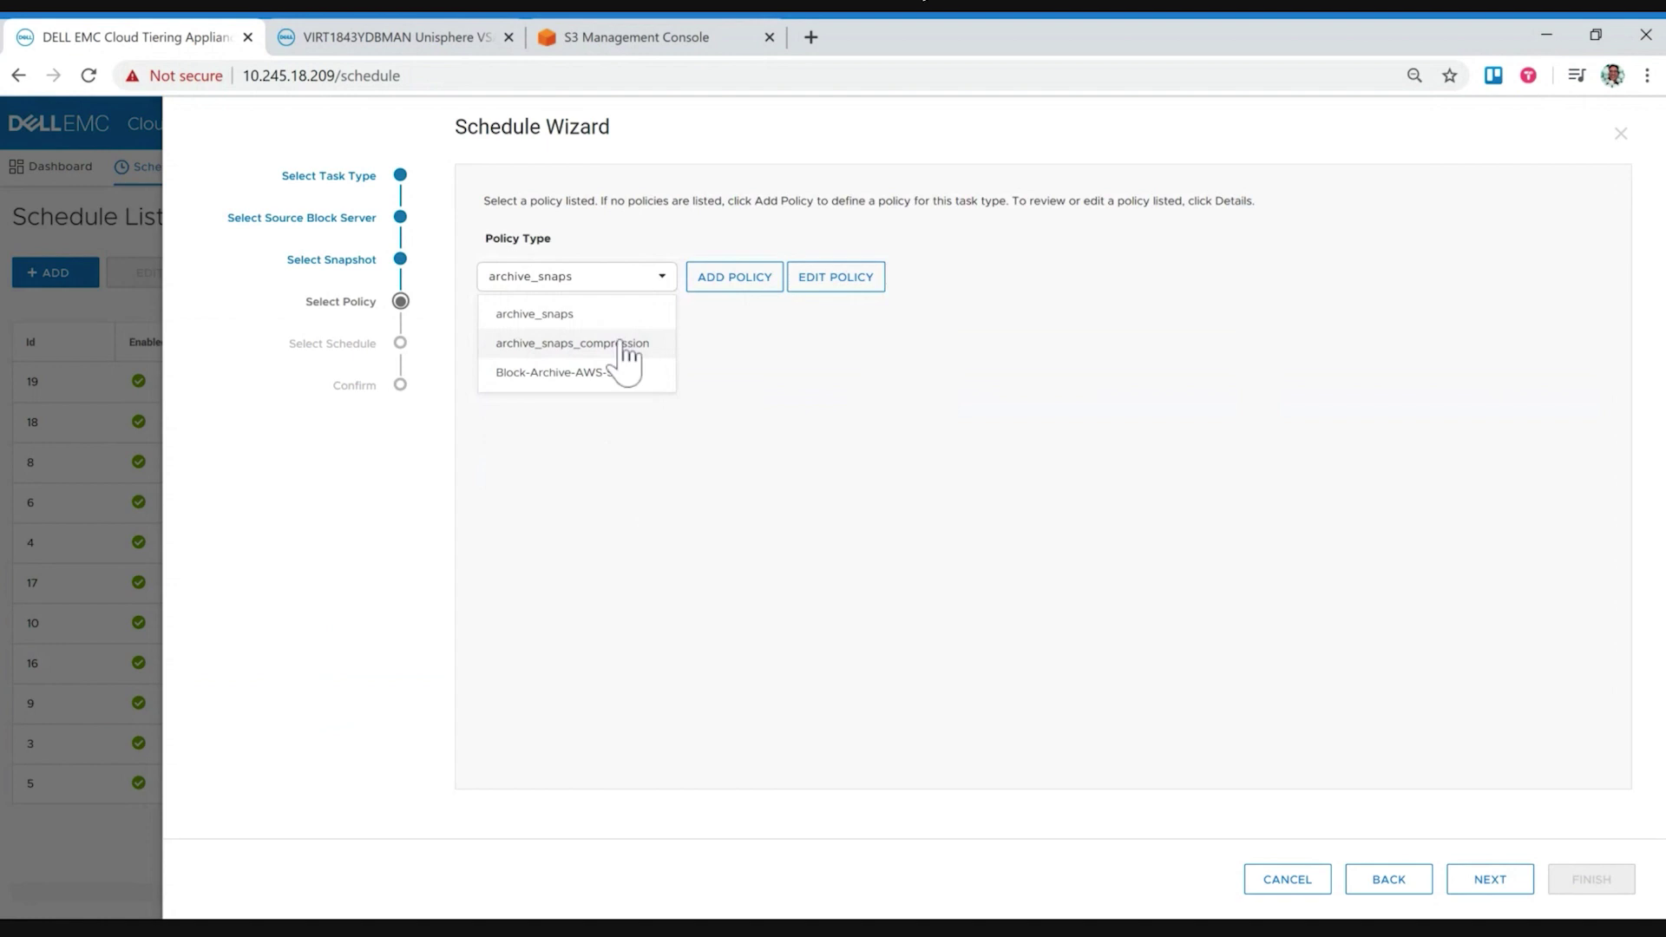
left_click(582, 375)
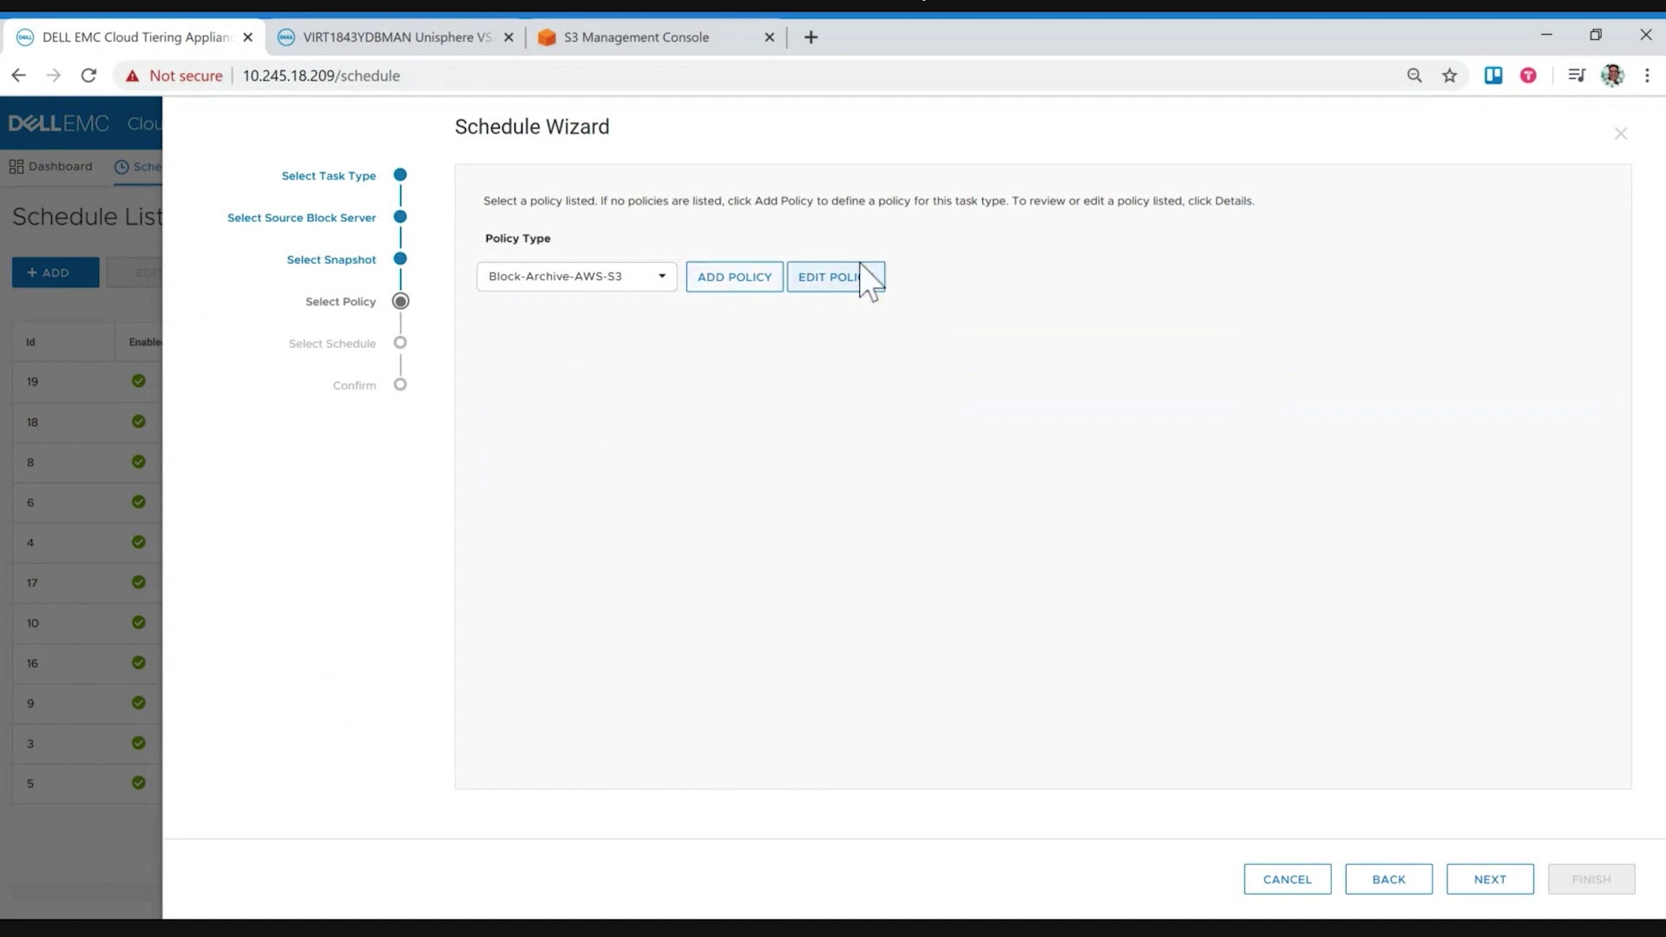
left_click(865, 291)
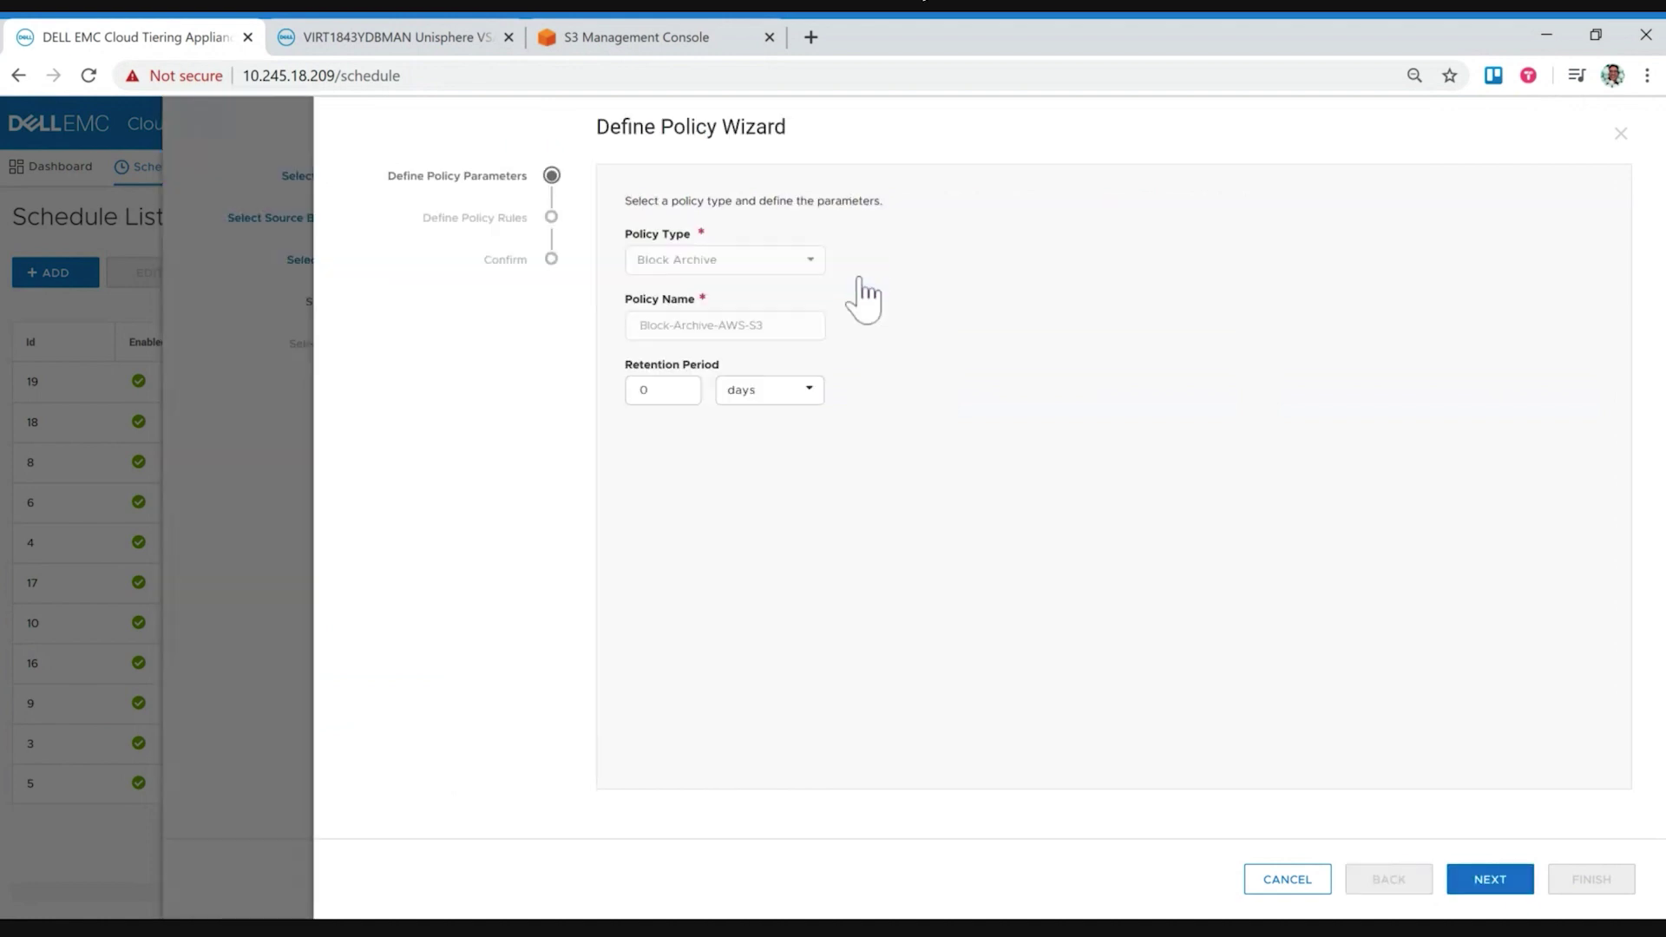
Step: Advance the Block-Archive-AWS-S3 policy wizard to its rule definitions
left_click(1468, 878)
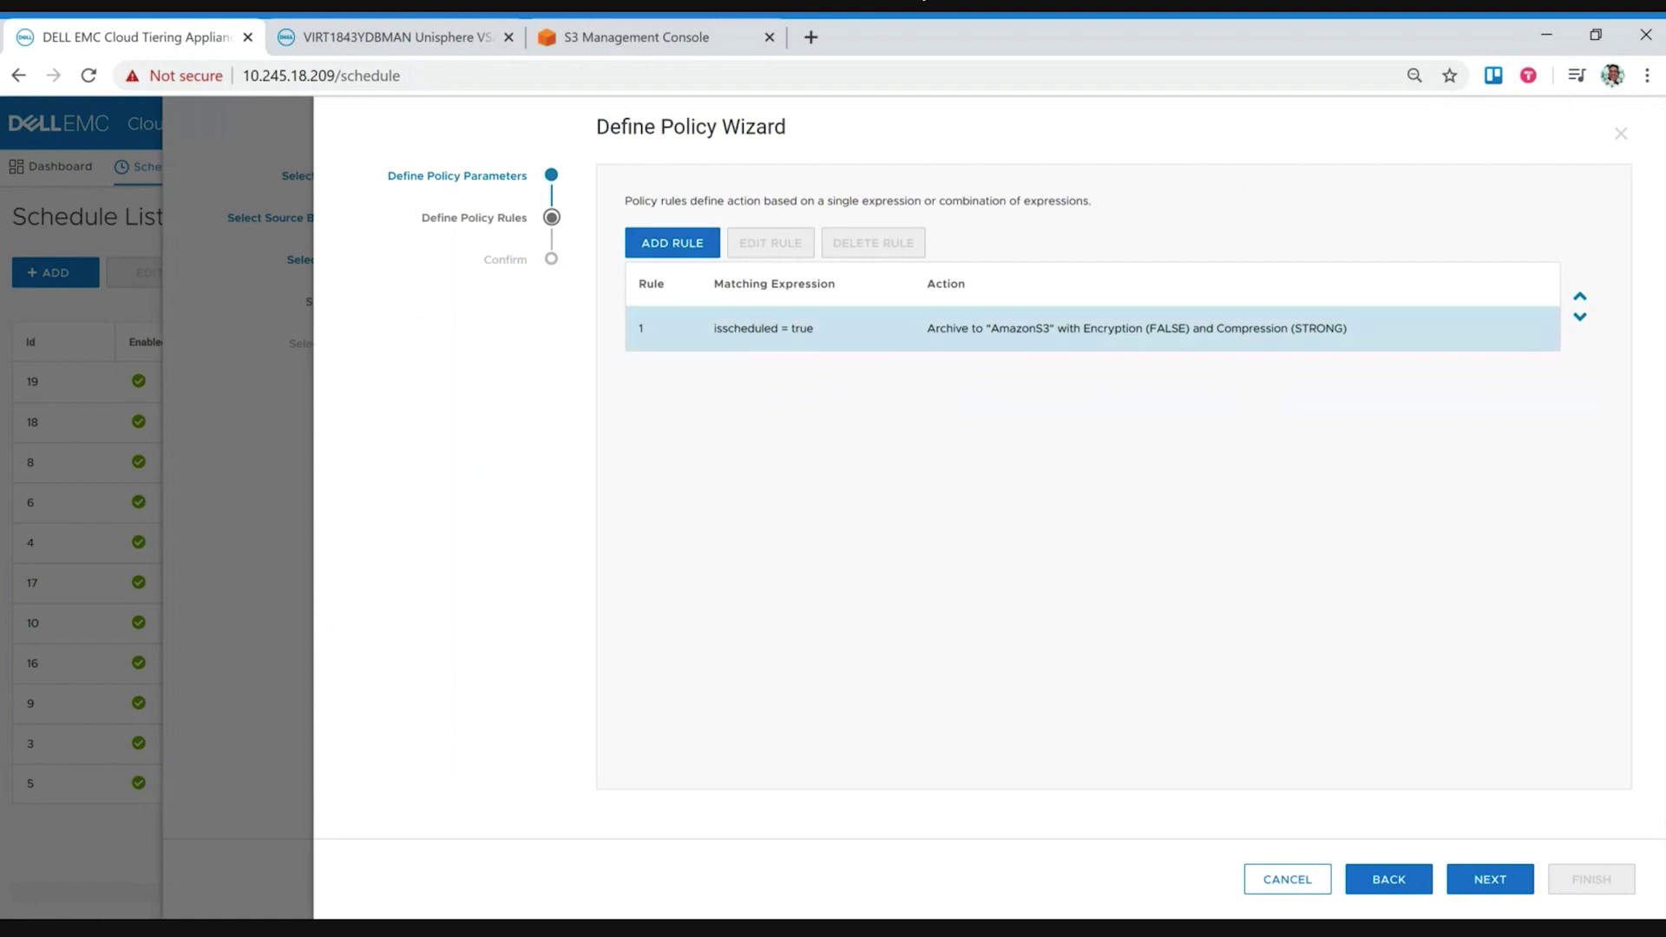
Step: Start a new rule, review its snapshot attribute options, then cancel and confirm discarding it
left_click(682, 252)
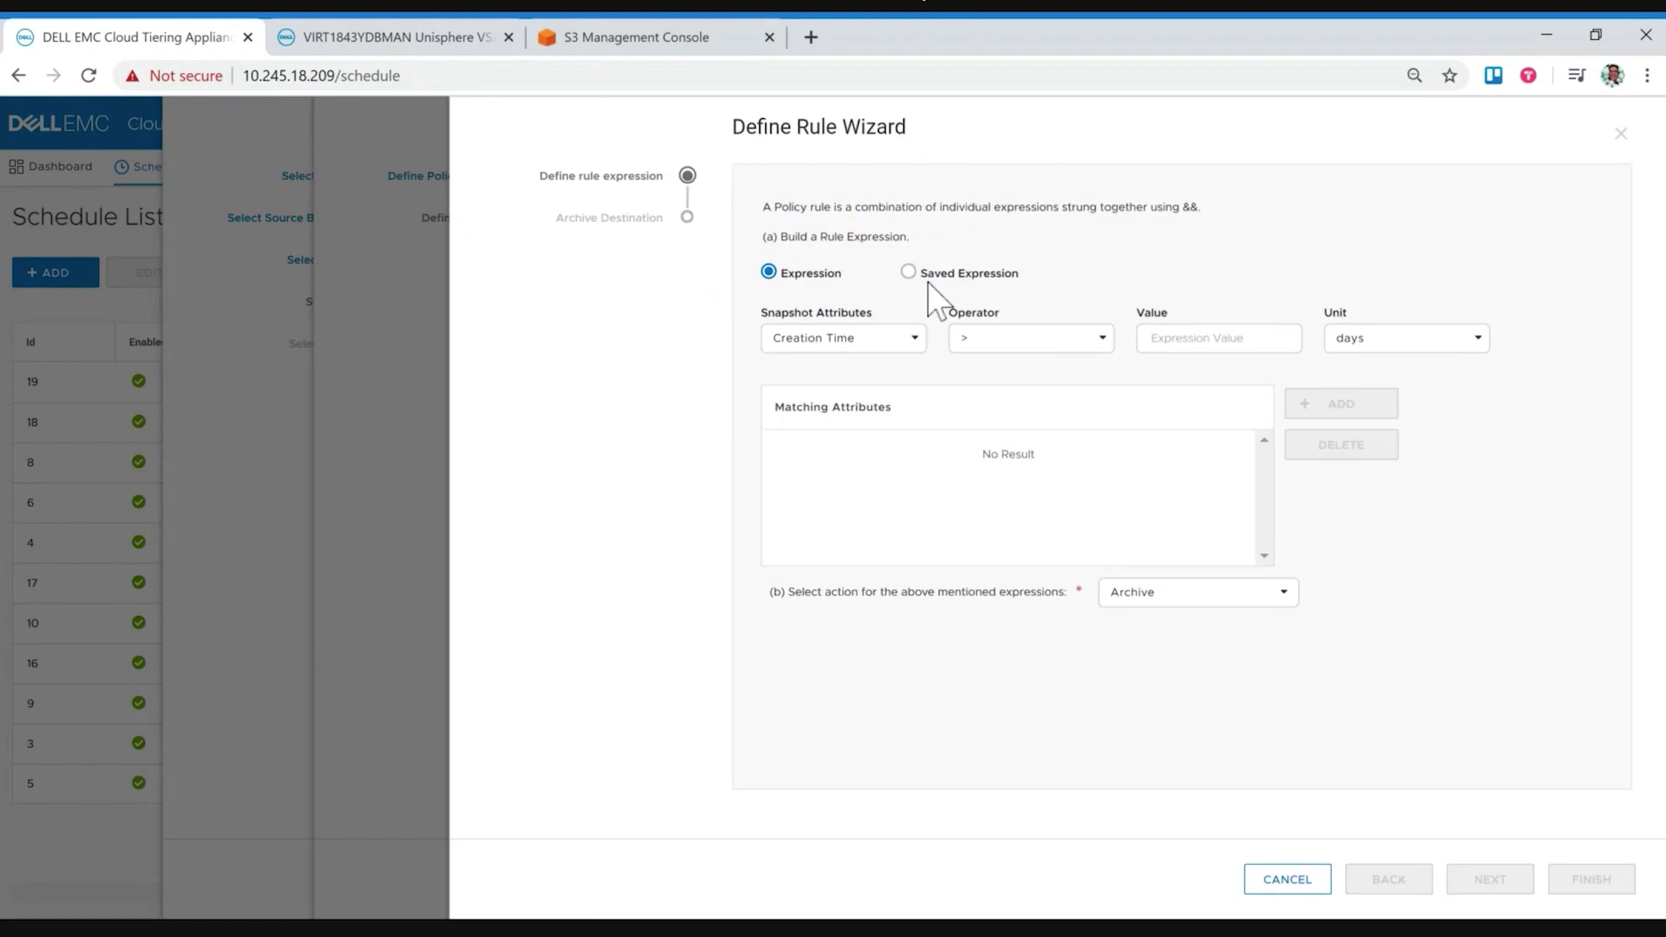
left_click(887, 351)
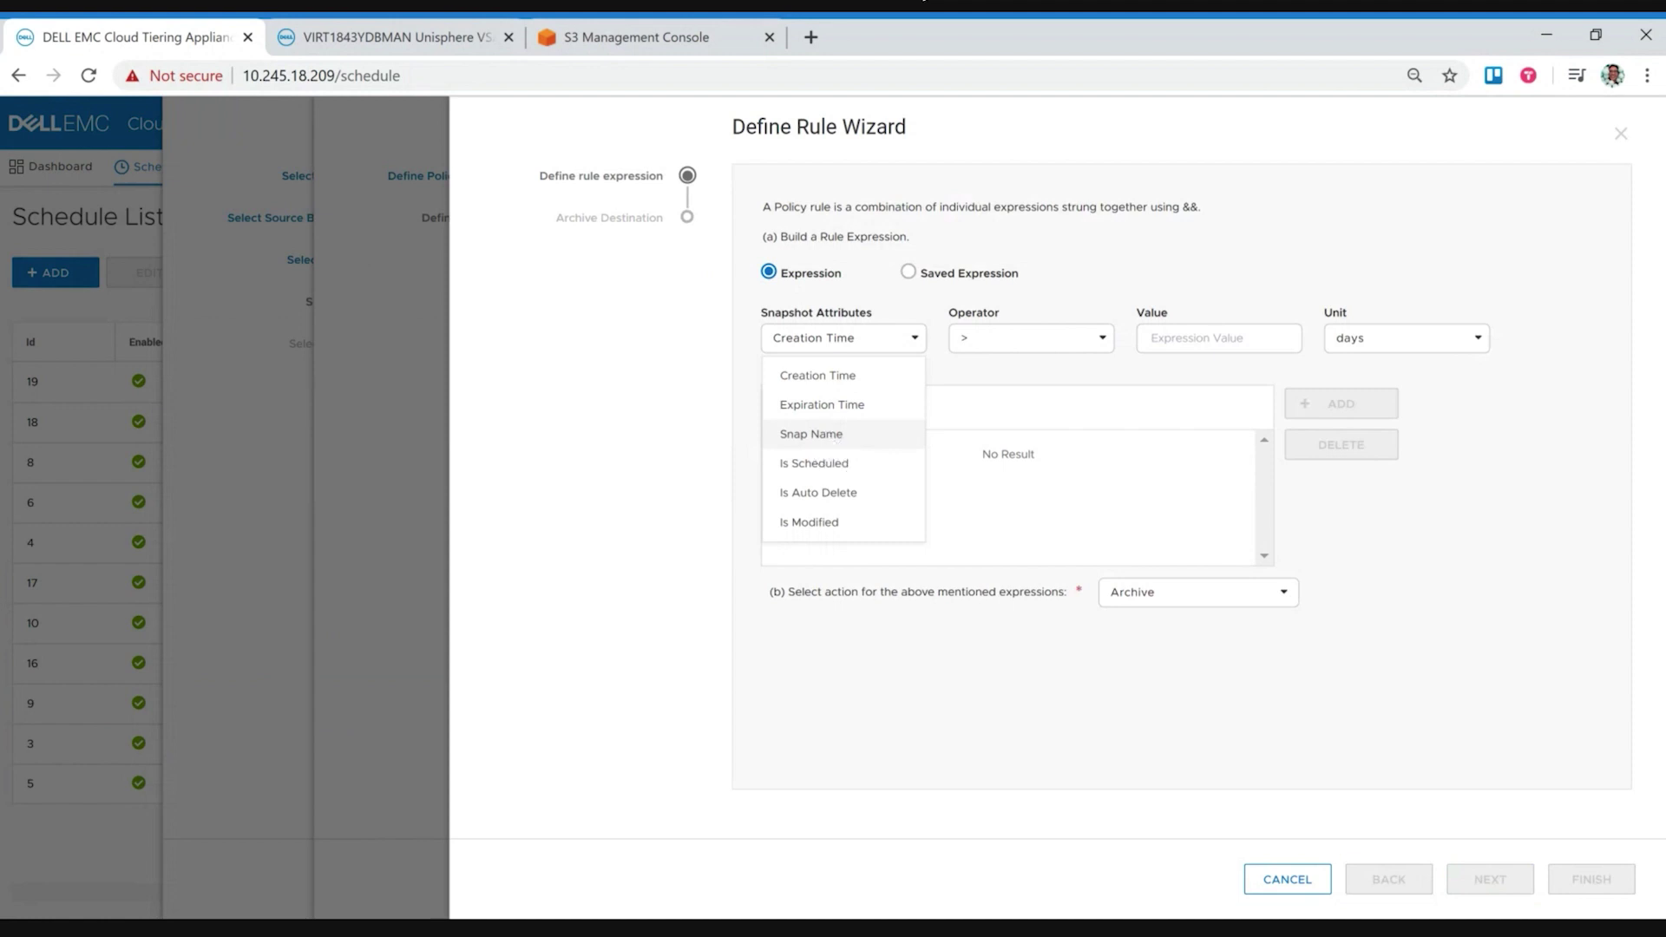
left_click(1312, 878)
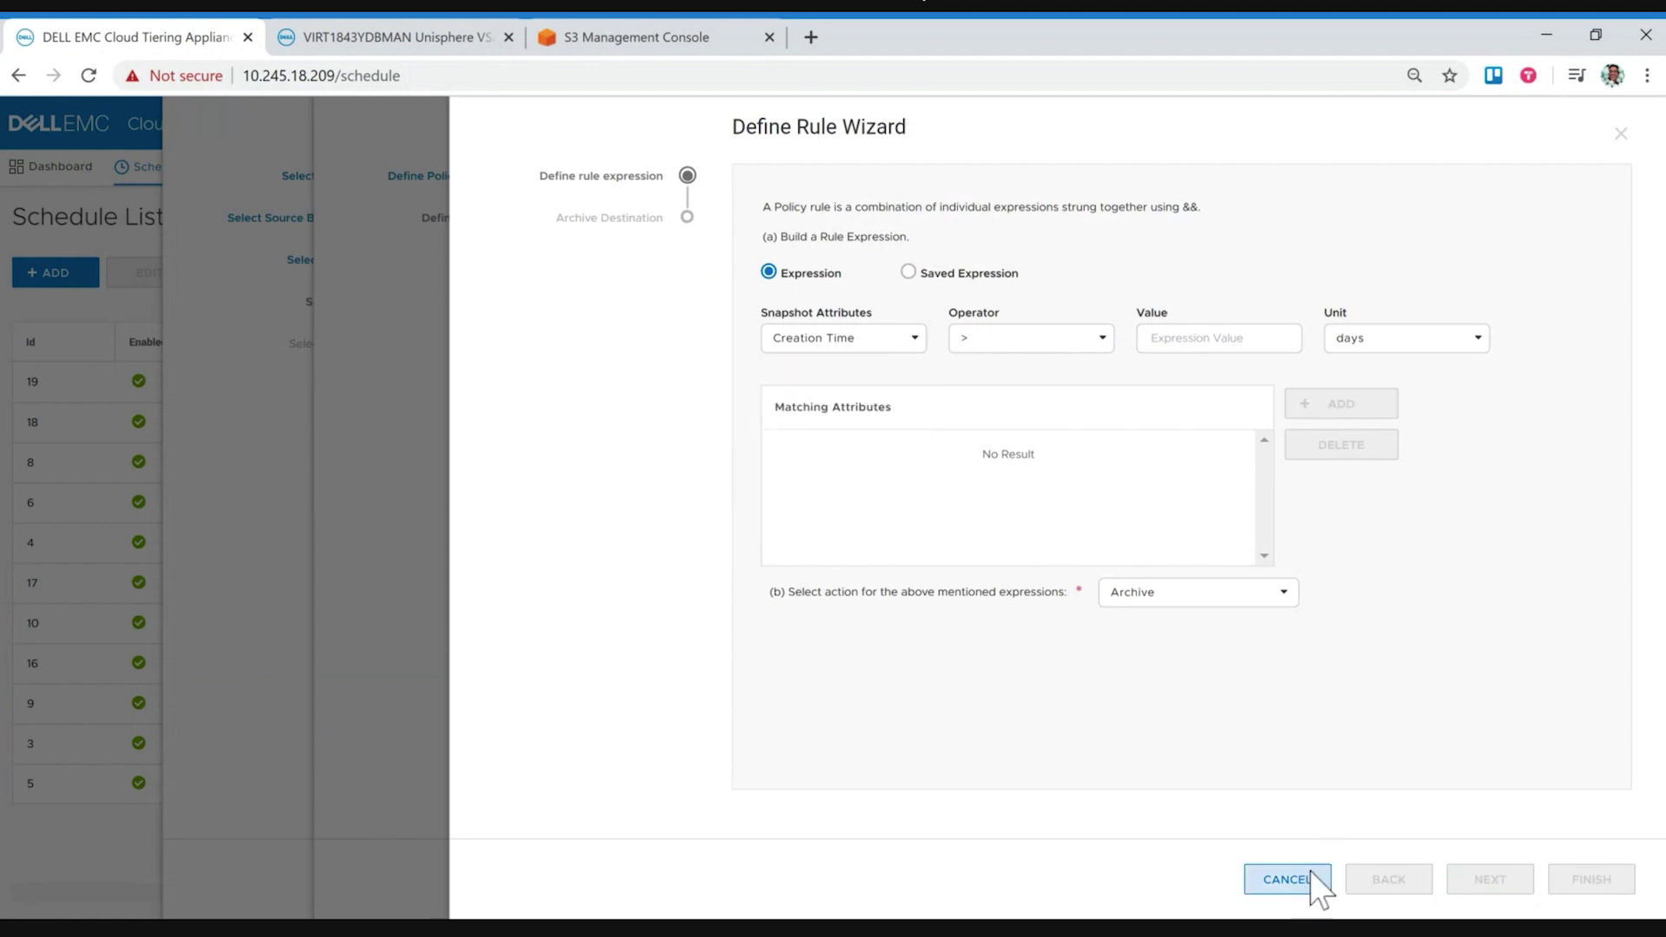
left_click(1199, 545)
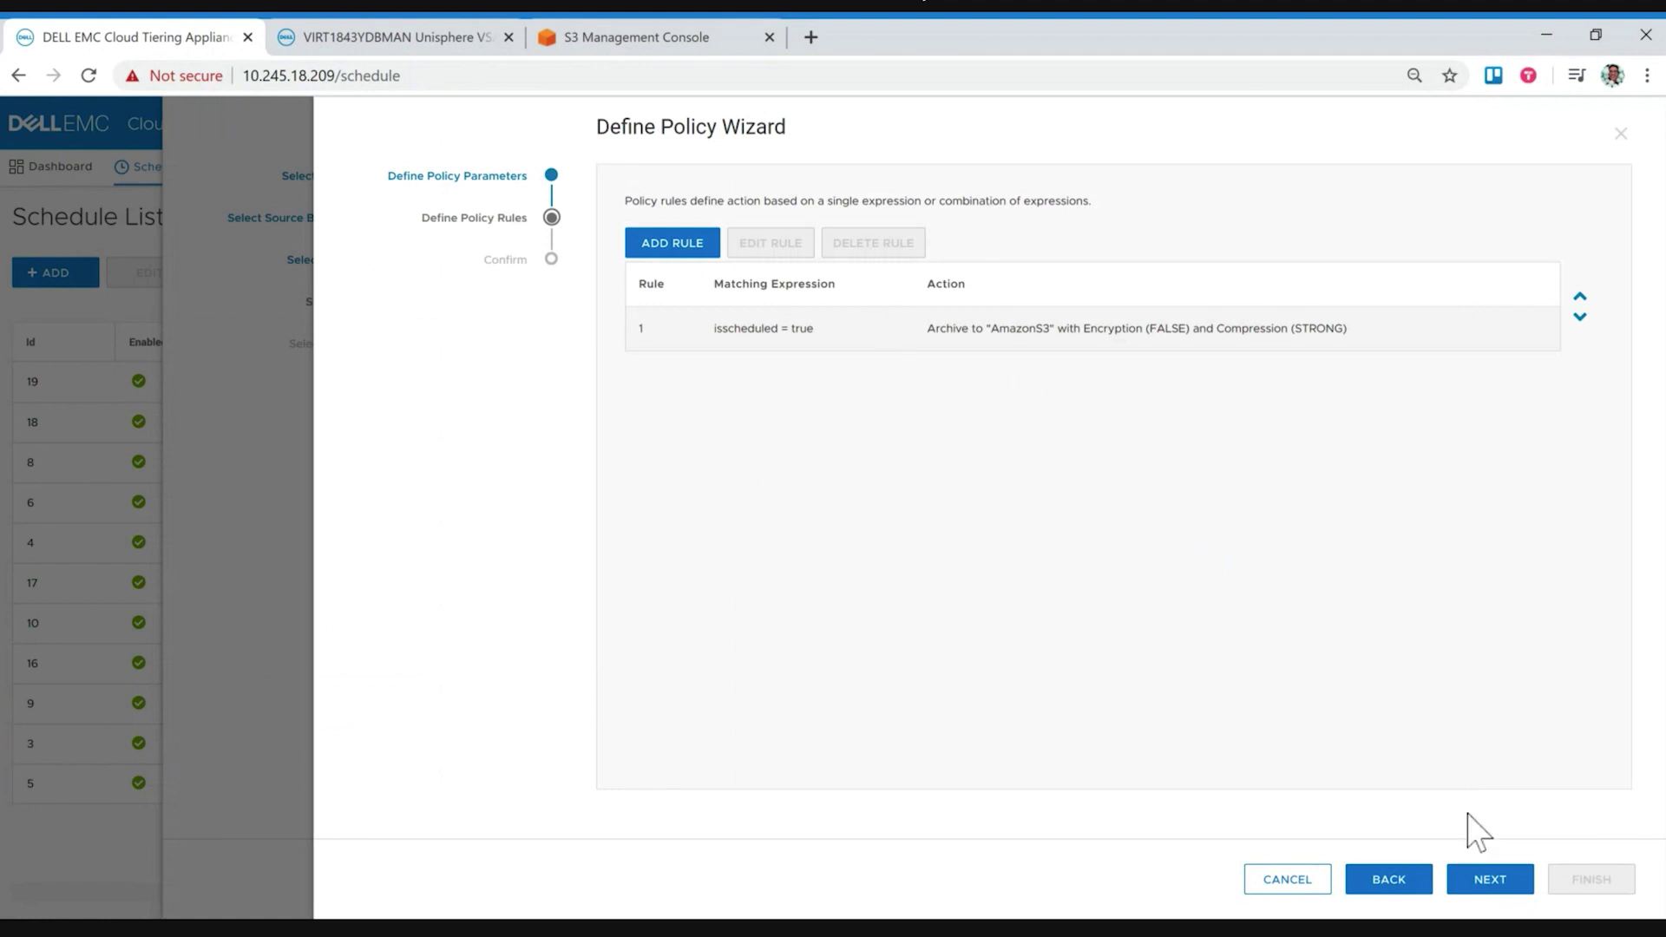
Step: Try to save the edited Block-Archive-AWS-S3 policy and dismiss the policy-in-use error
left_click(1489, 881)
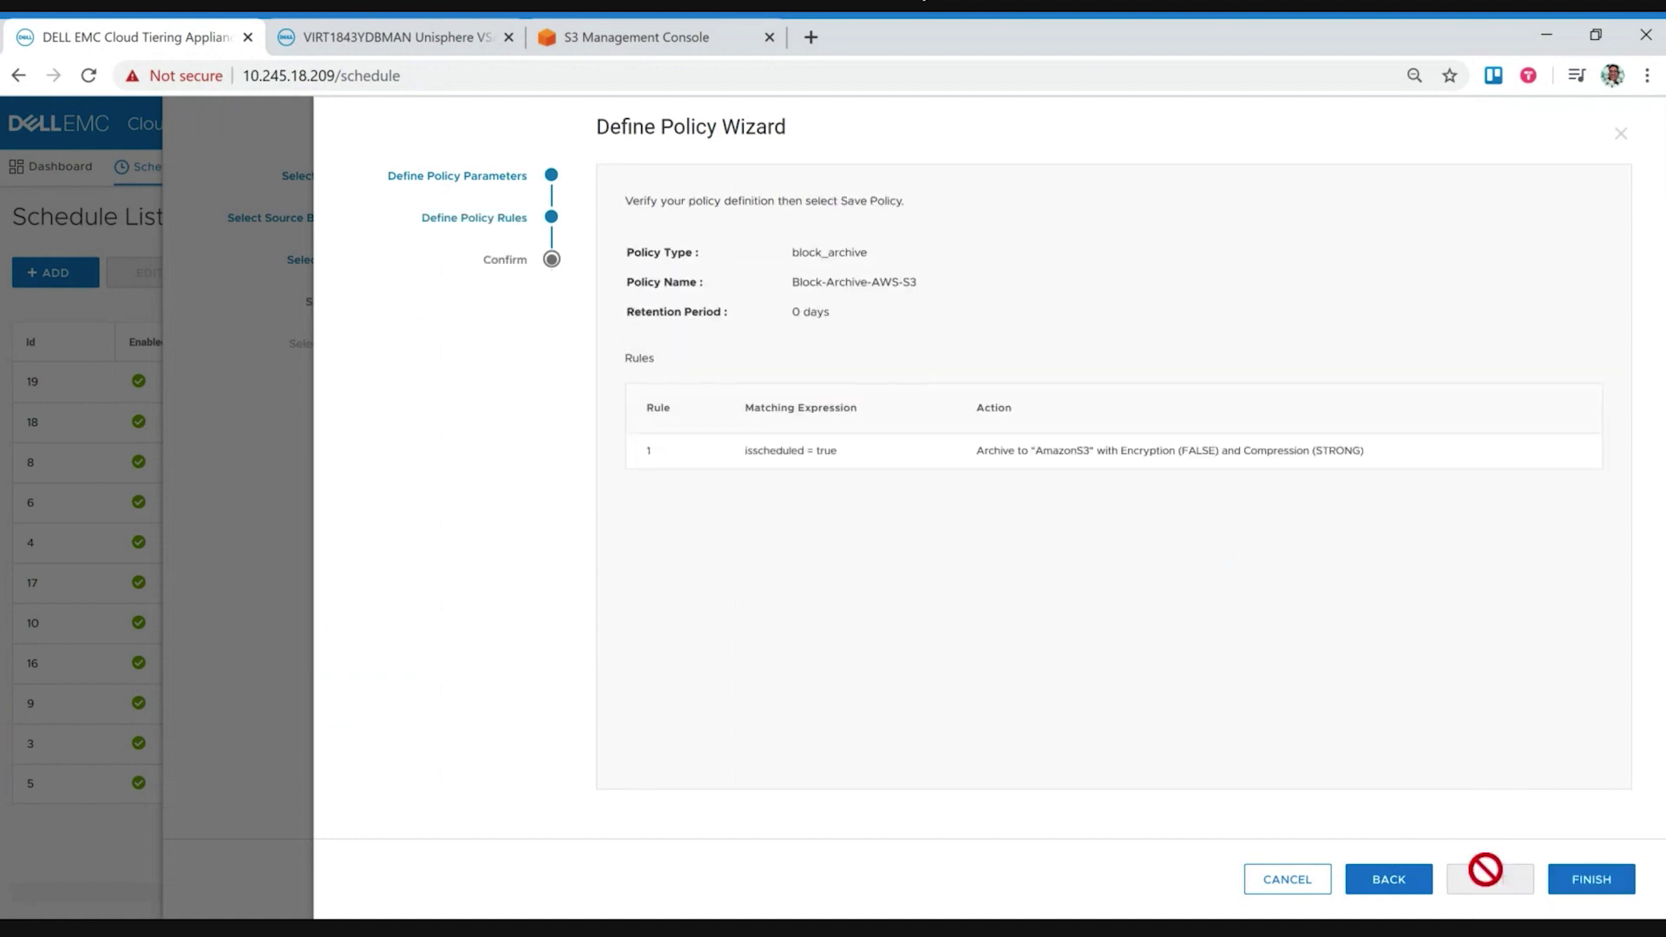
left_click(1599, 881)
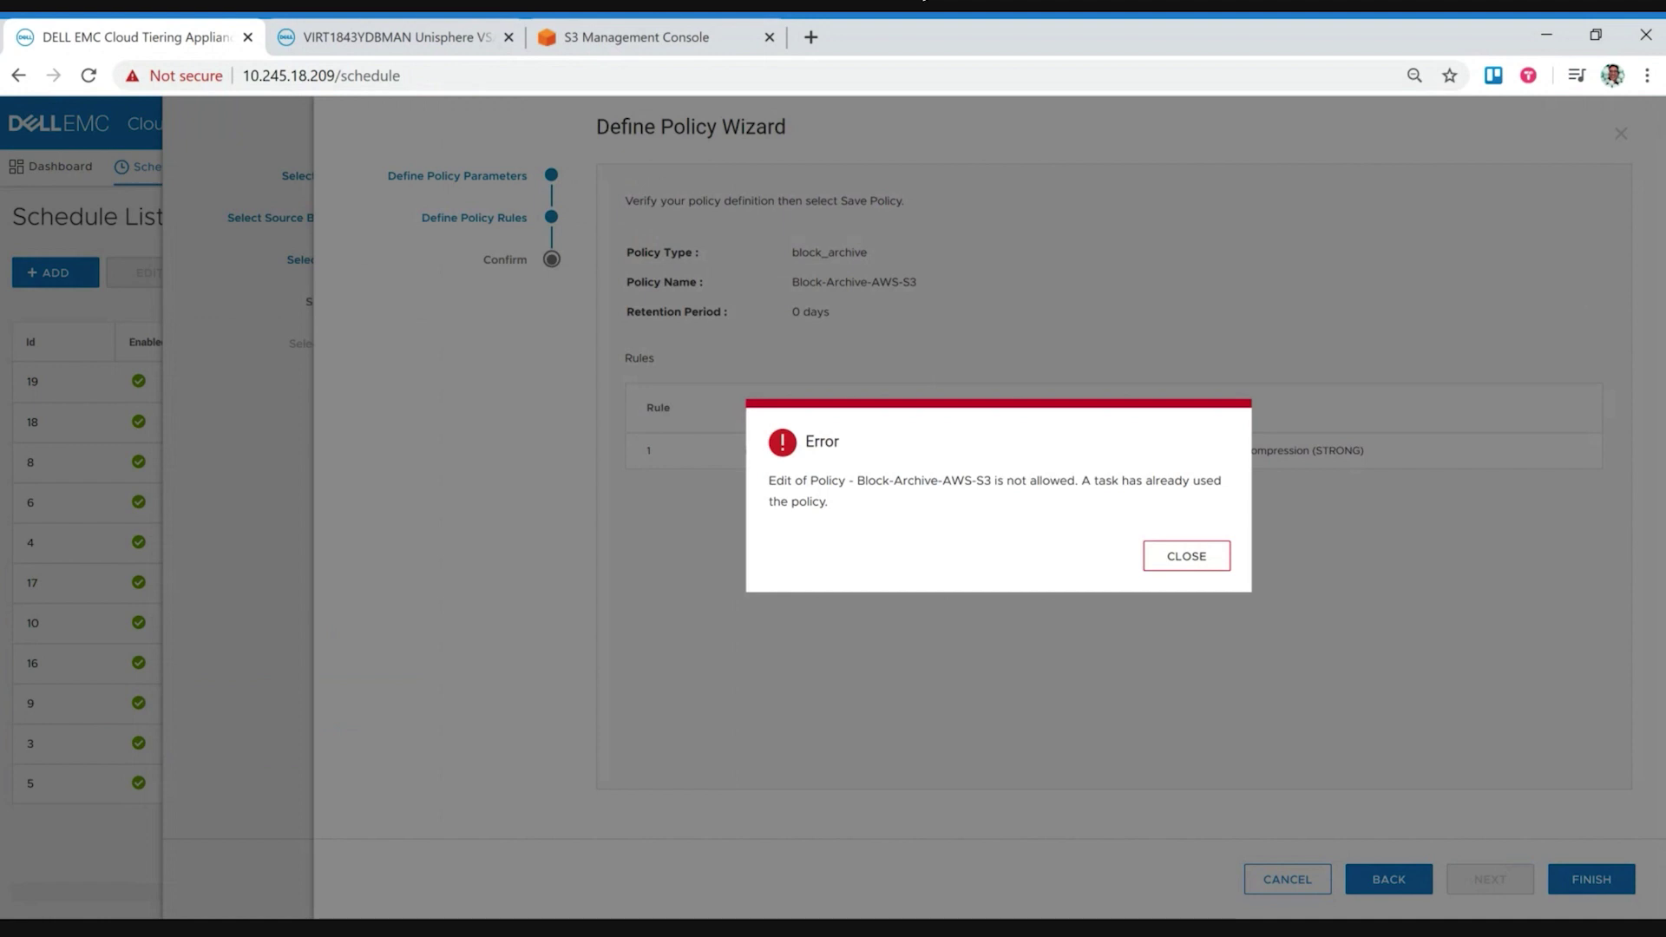
left_click(1186, 560)
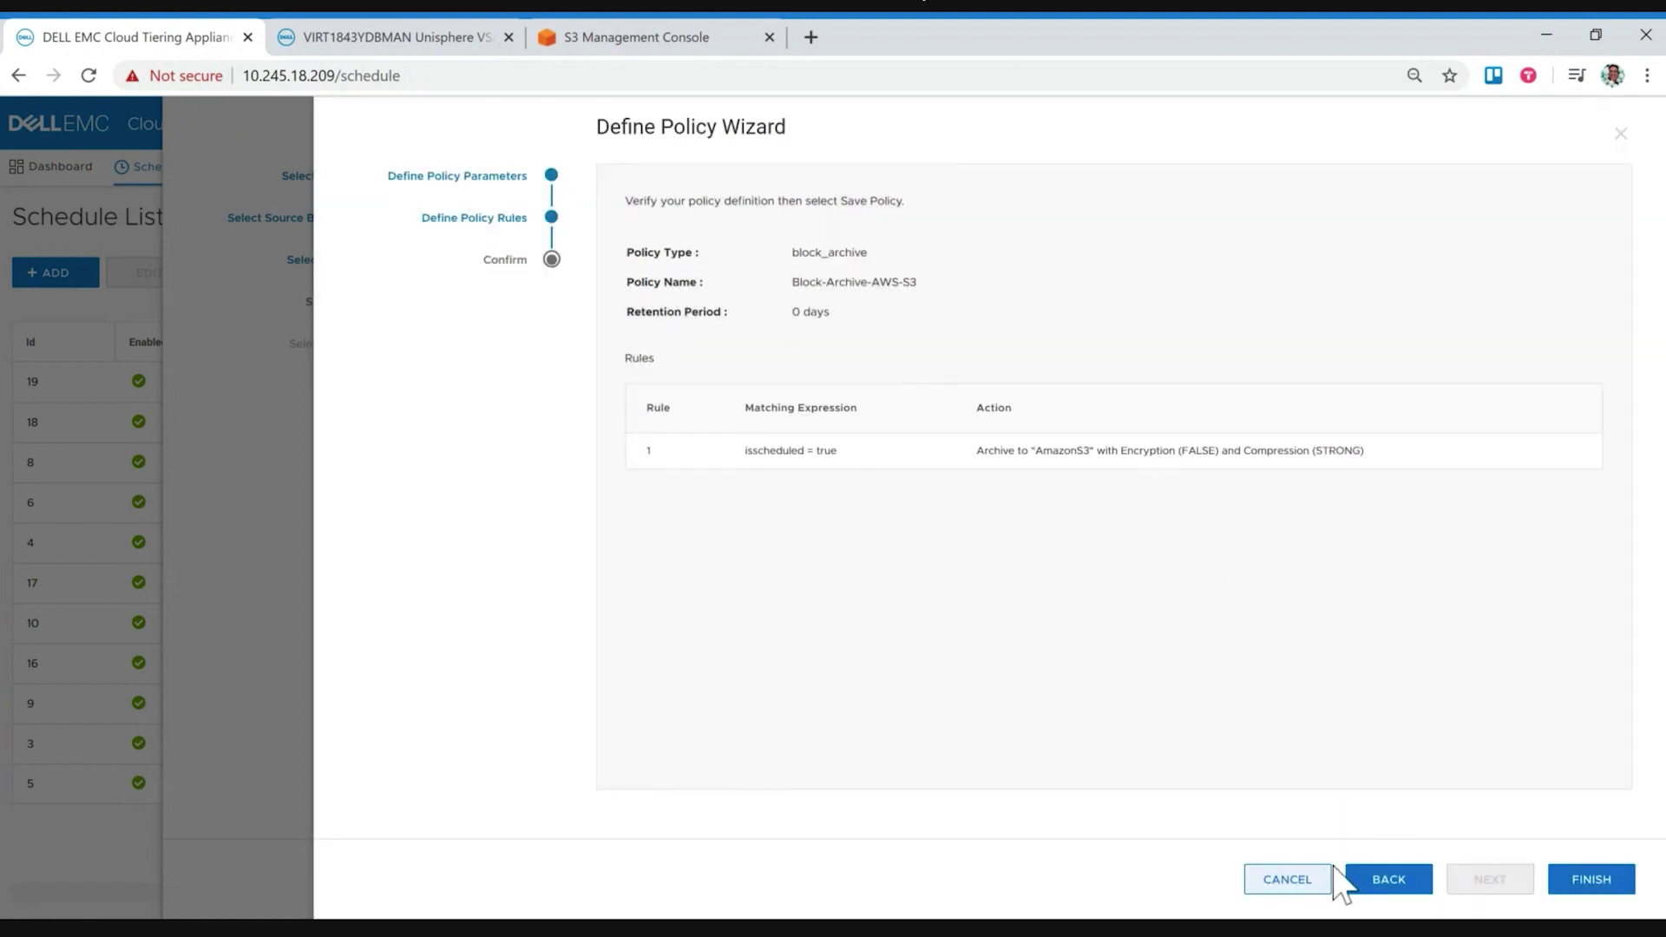
Step: Cancel out of the Define Policy Wizard and the Schedule Wizard, confirming each exit
left_click(1298, 880)
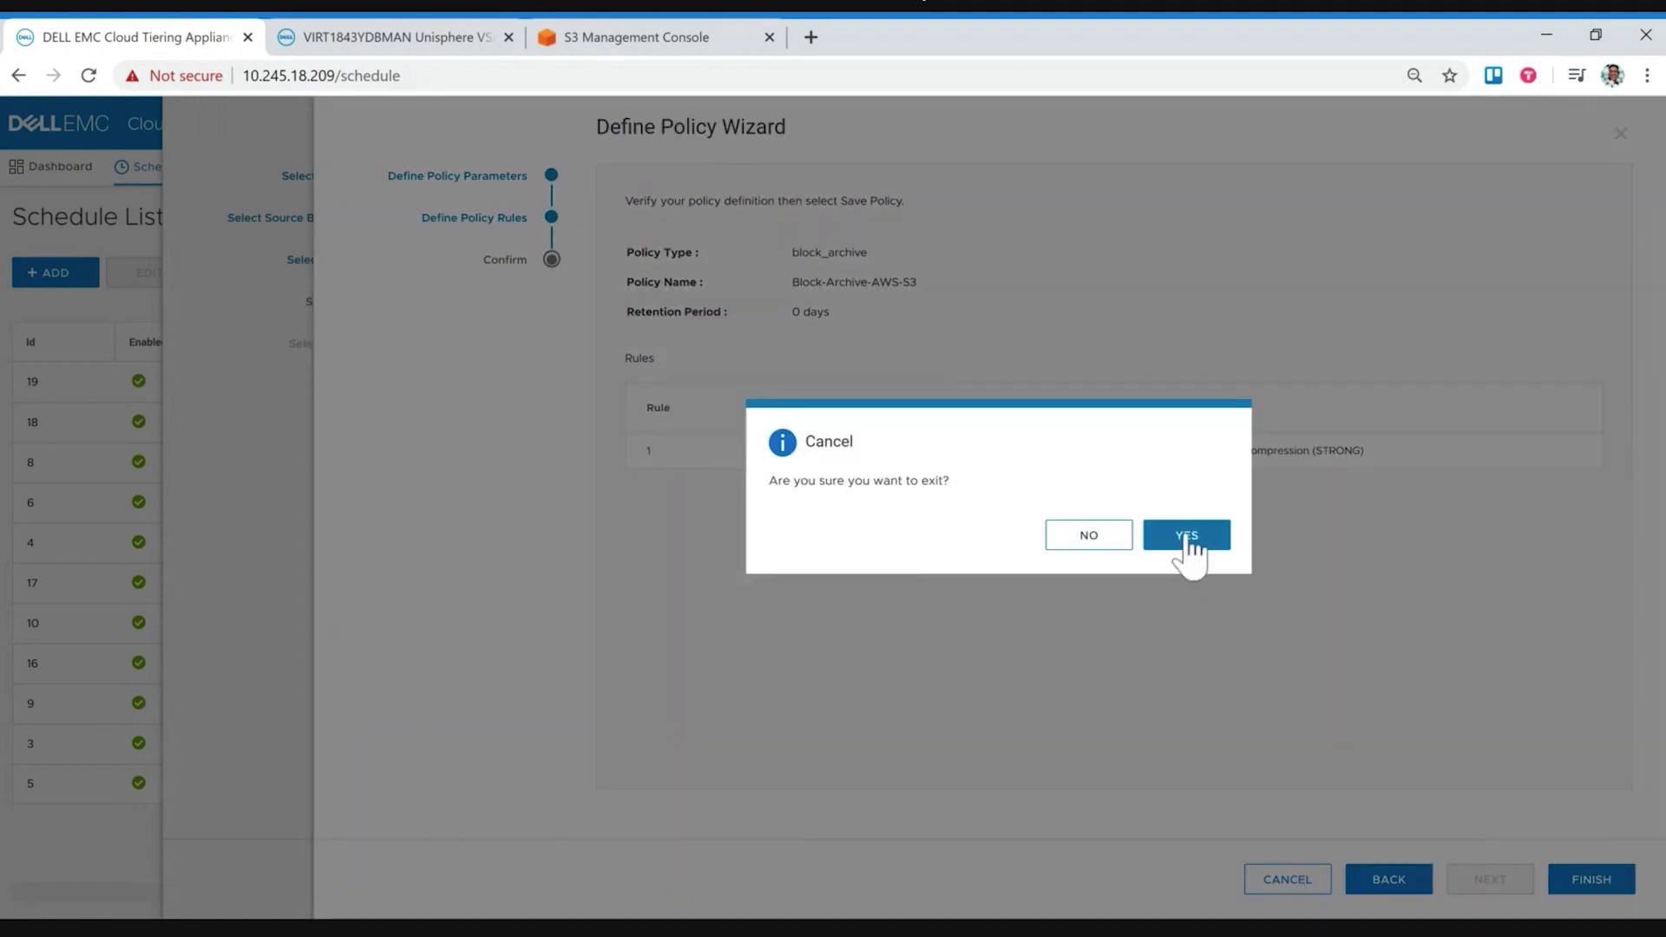
left_click(1187, 535)
left_click(1296, 879)
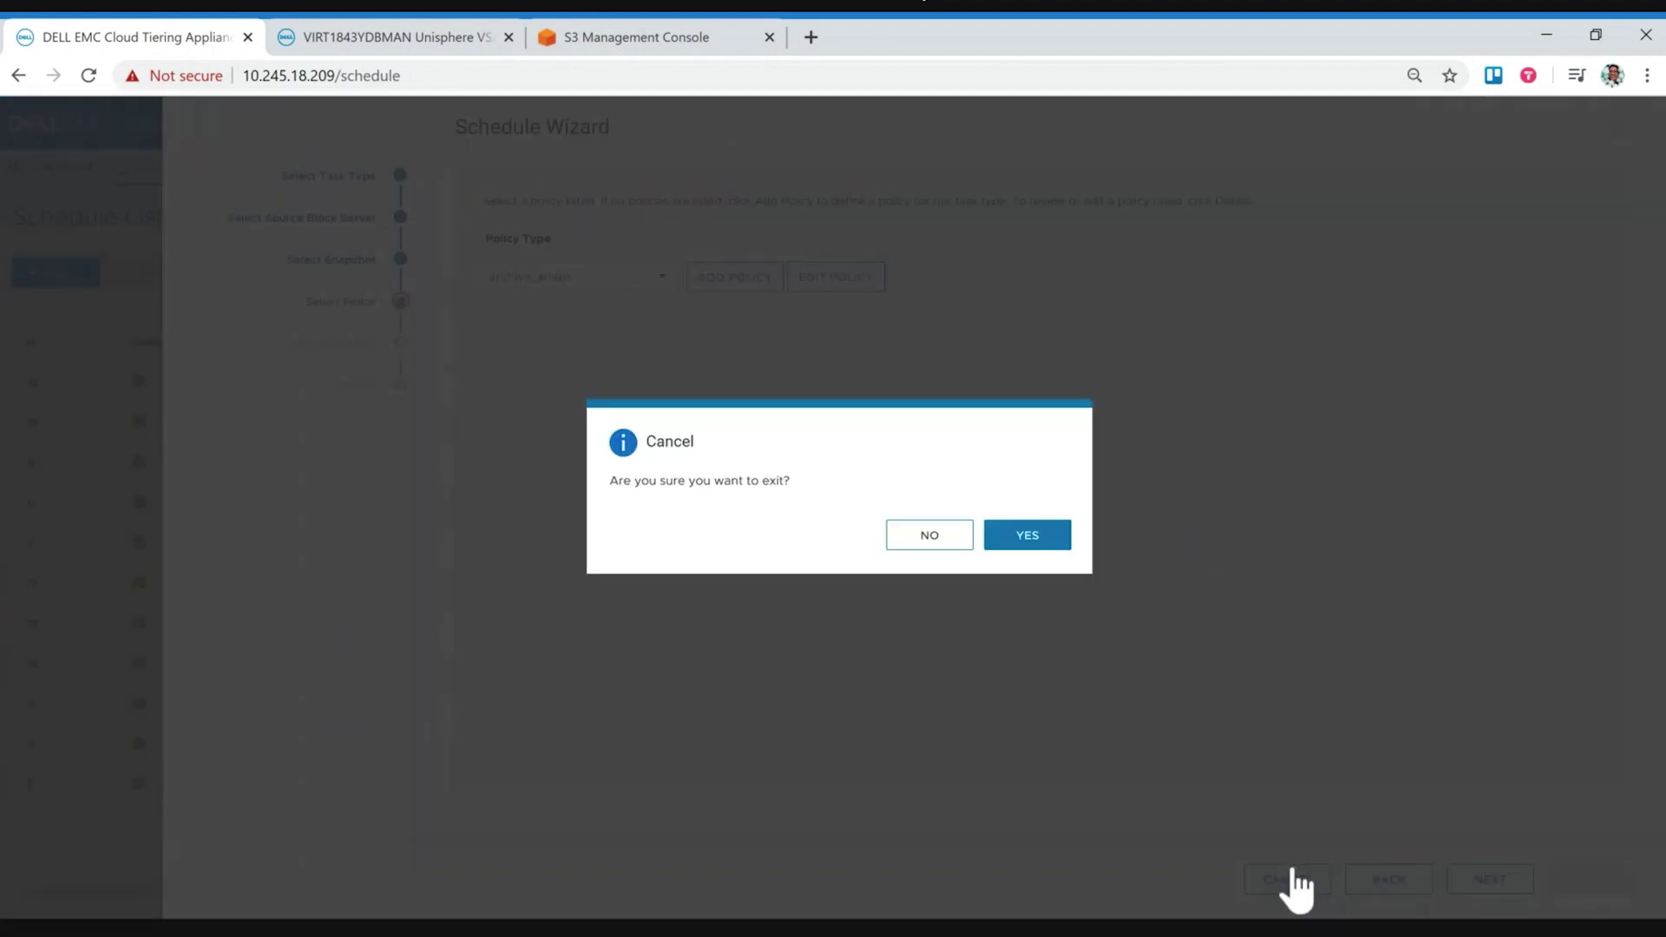
left_click(1039, 538)
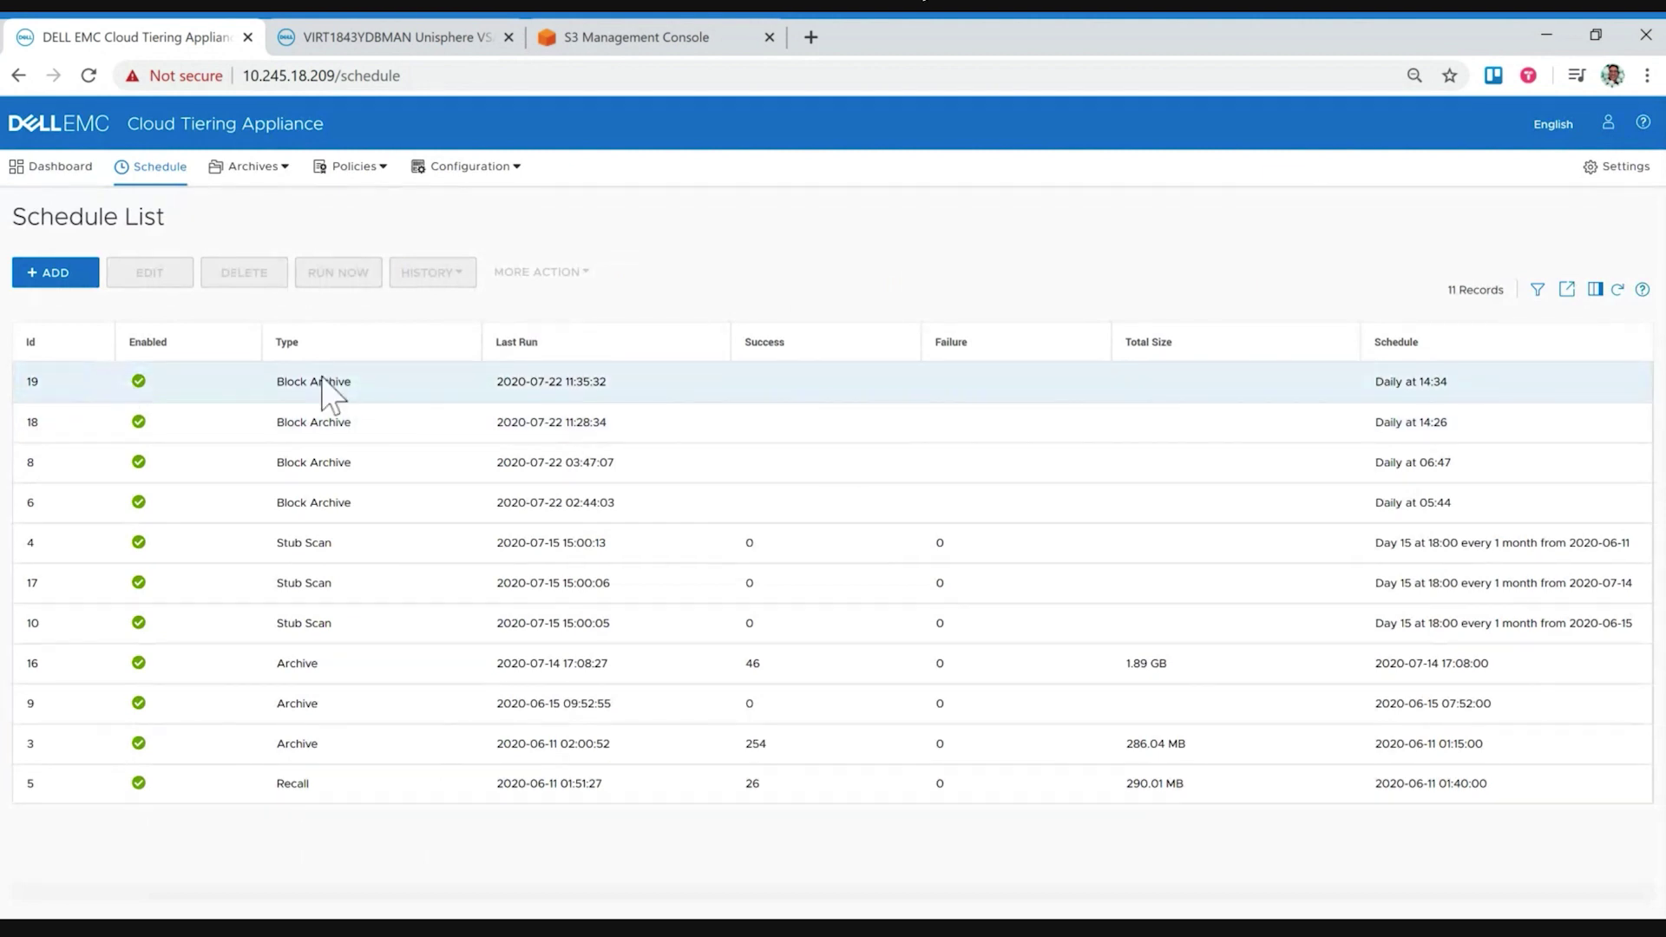
Step: Select task 19 in the Schedule List and show its History page
left_click(284, 381)
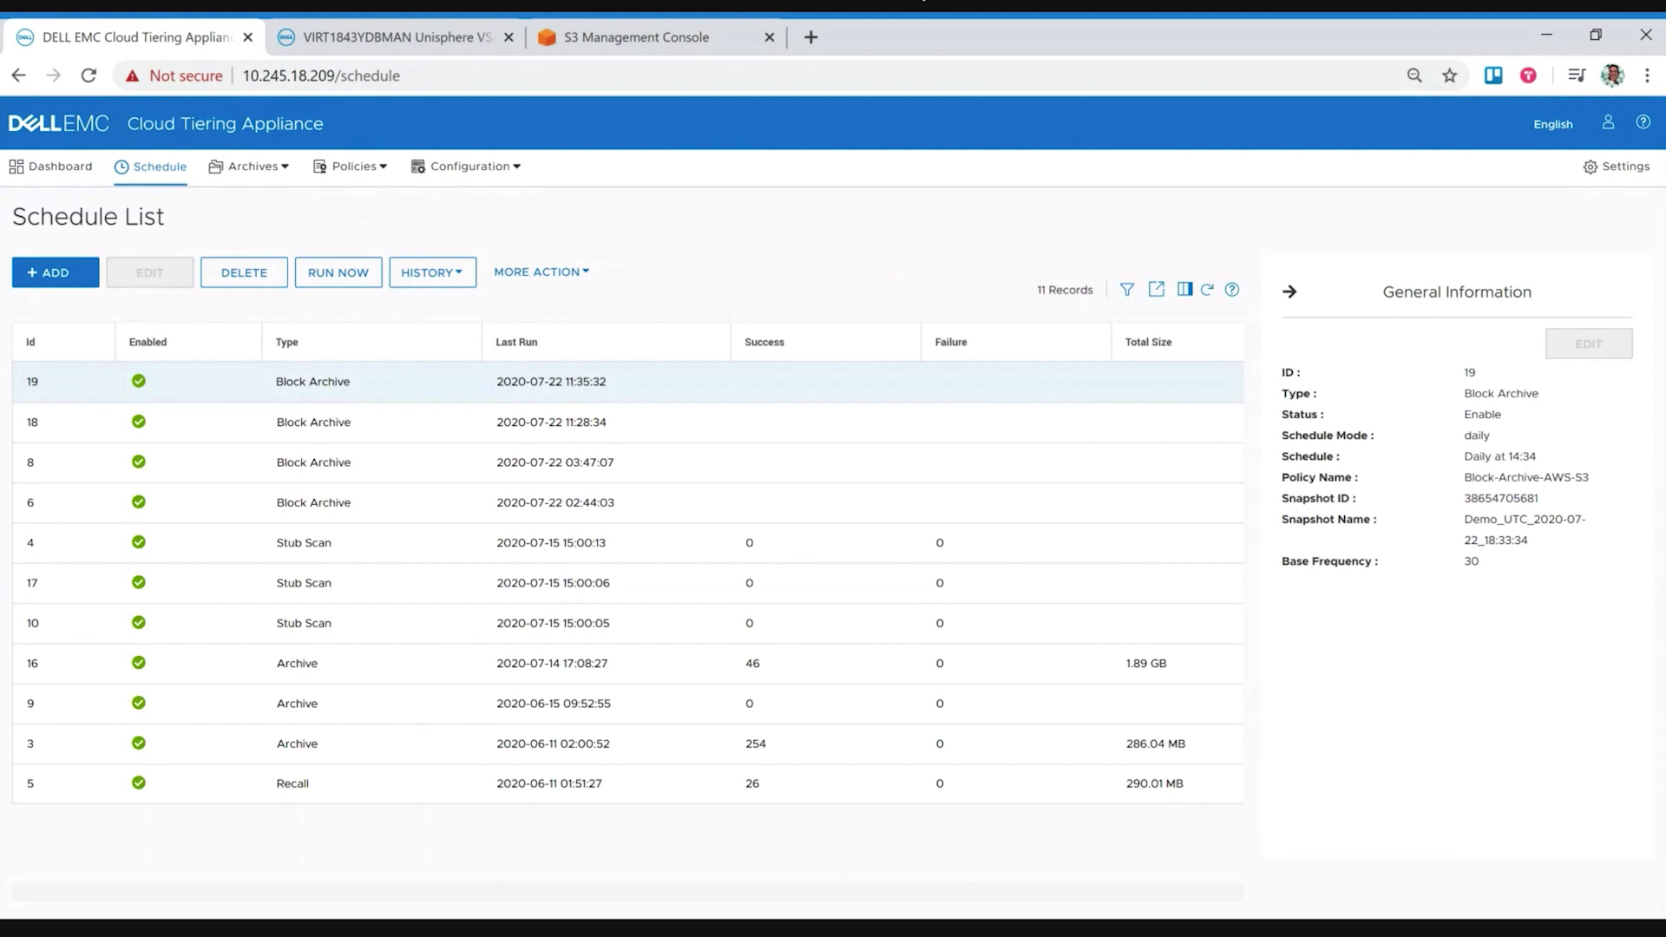
left_click(432, 272)
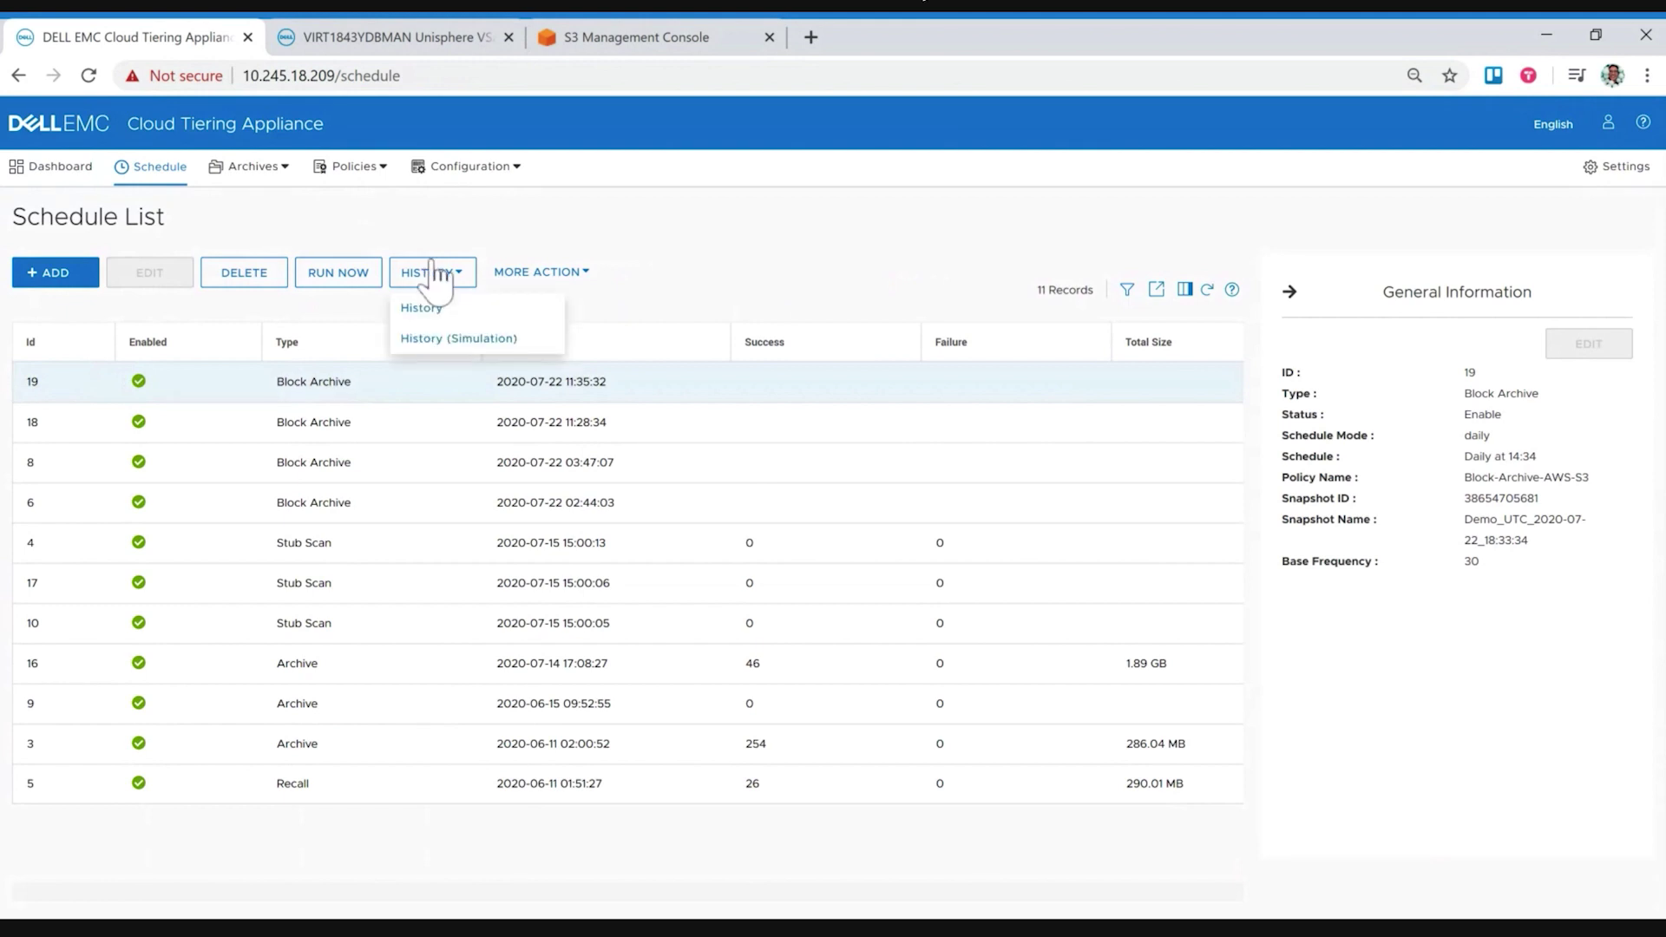
left_click(450, 313)
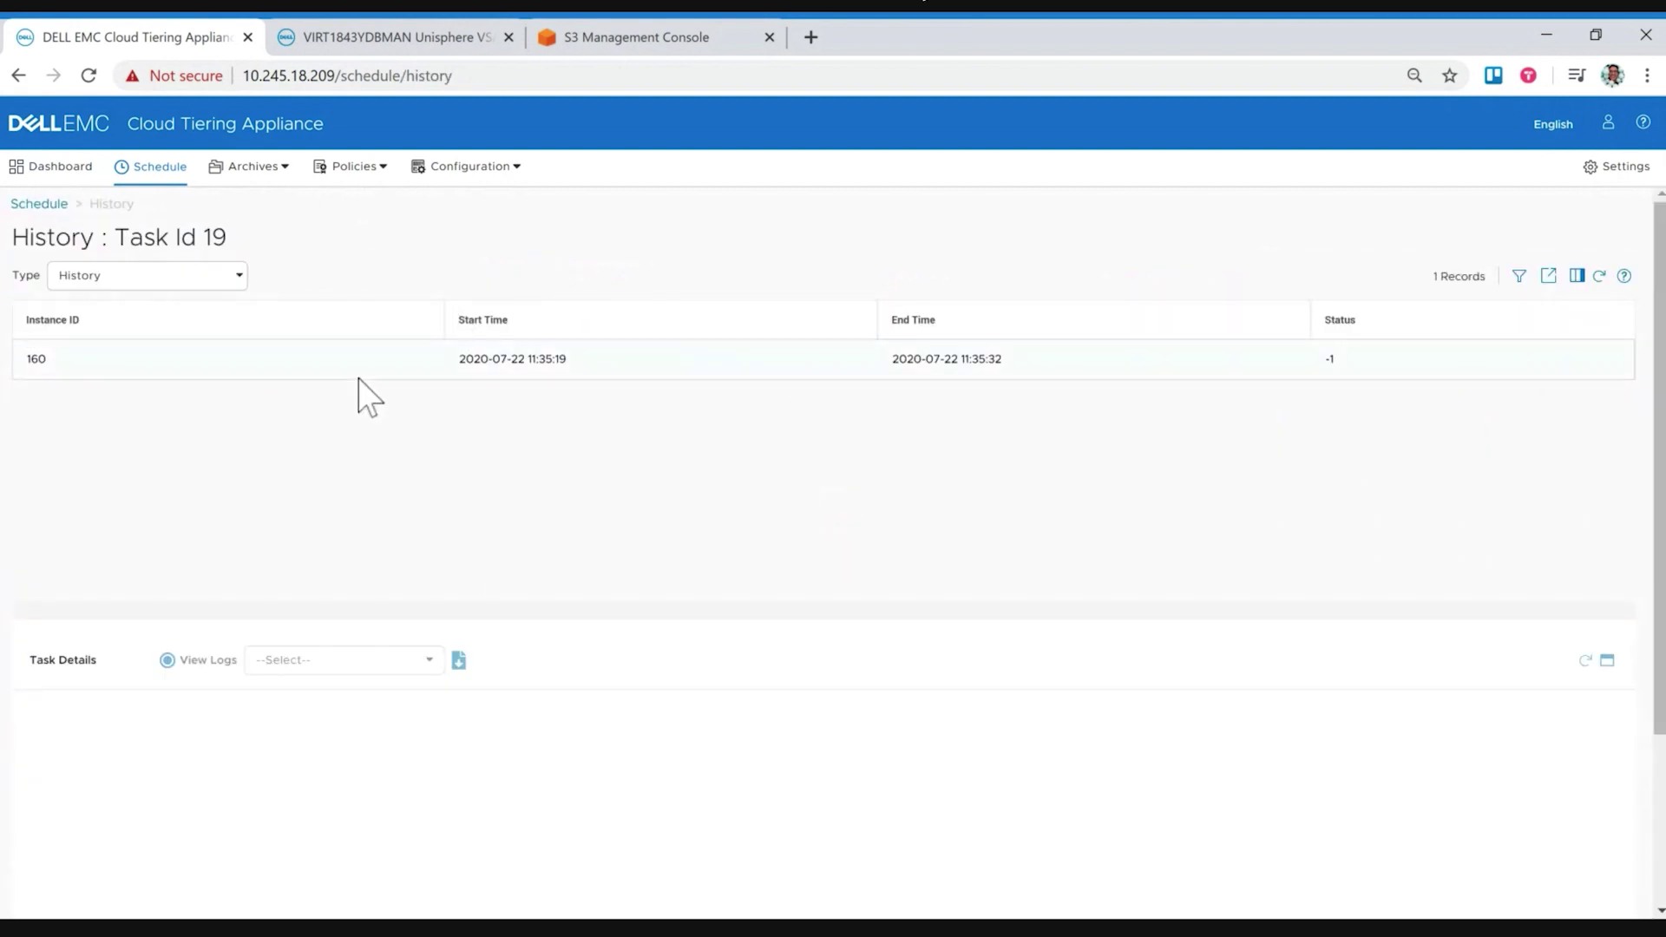
Step: Load bmar-160.log for run 160 and scroll through its HTTP 301 PermanentRedirect errors
left_click(359, 376)
left_click(363, 659)
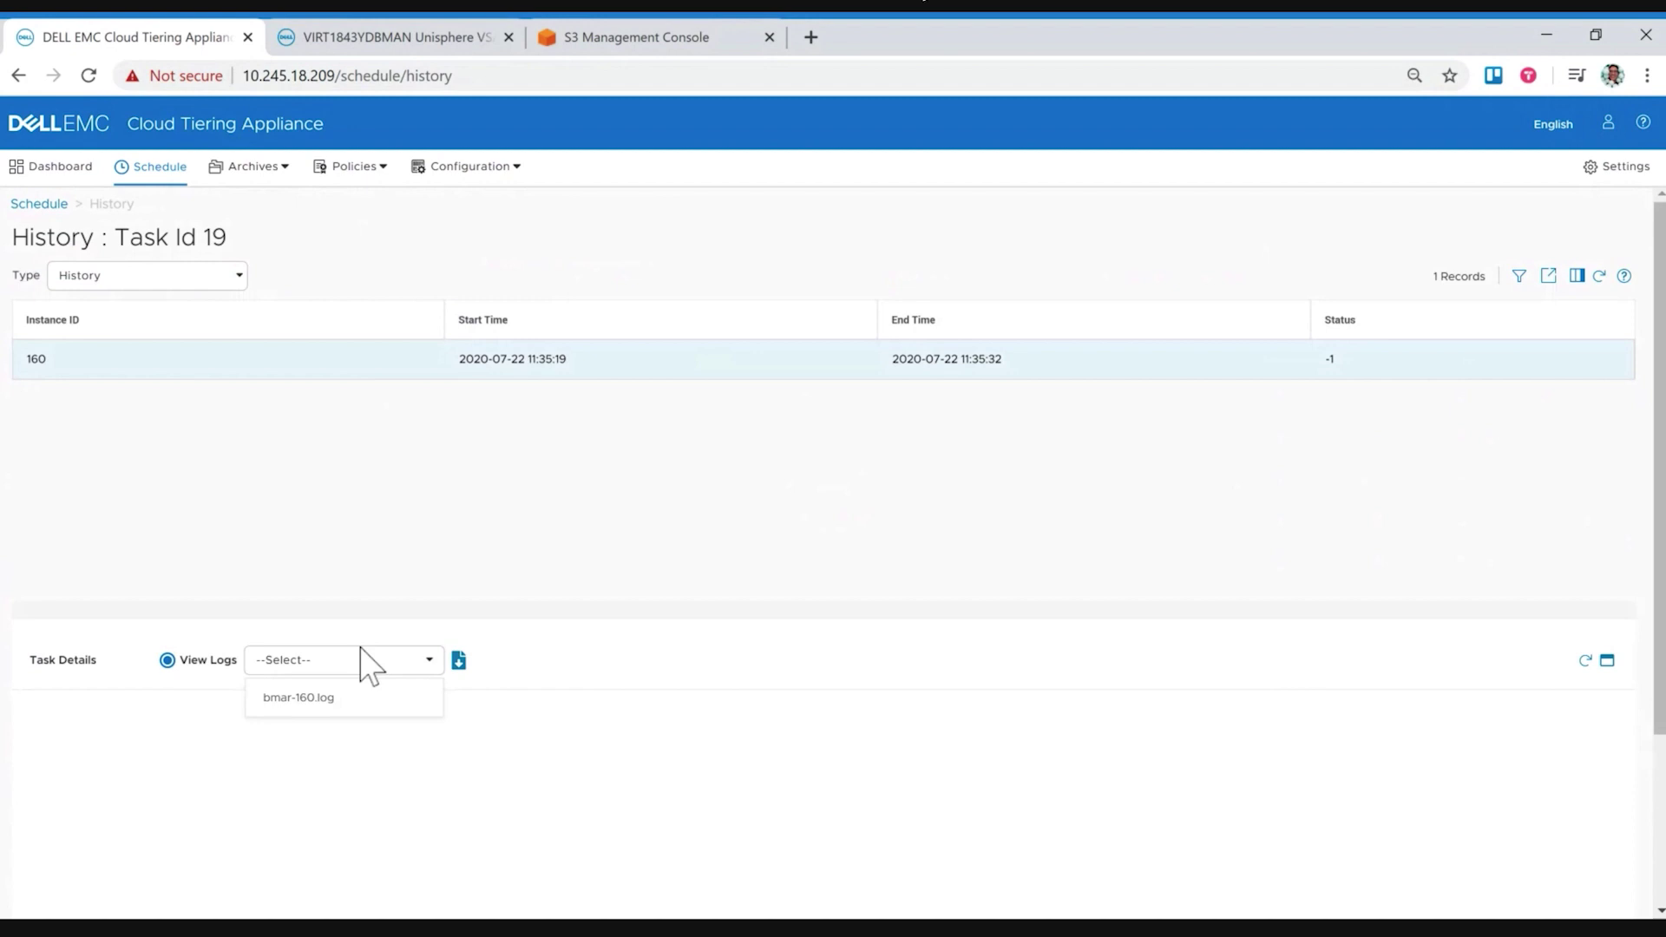
left_click(347, 698)
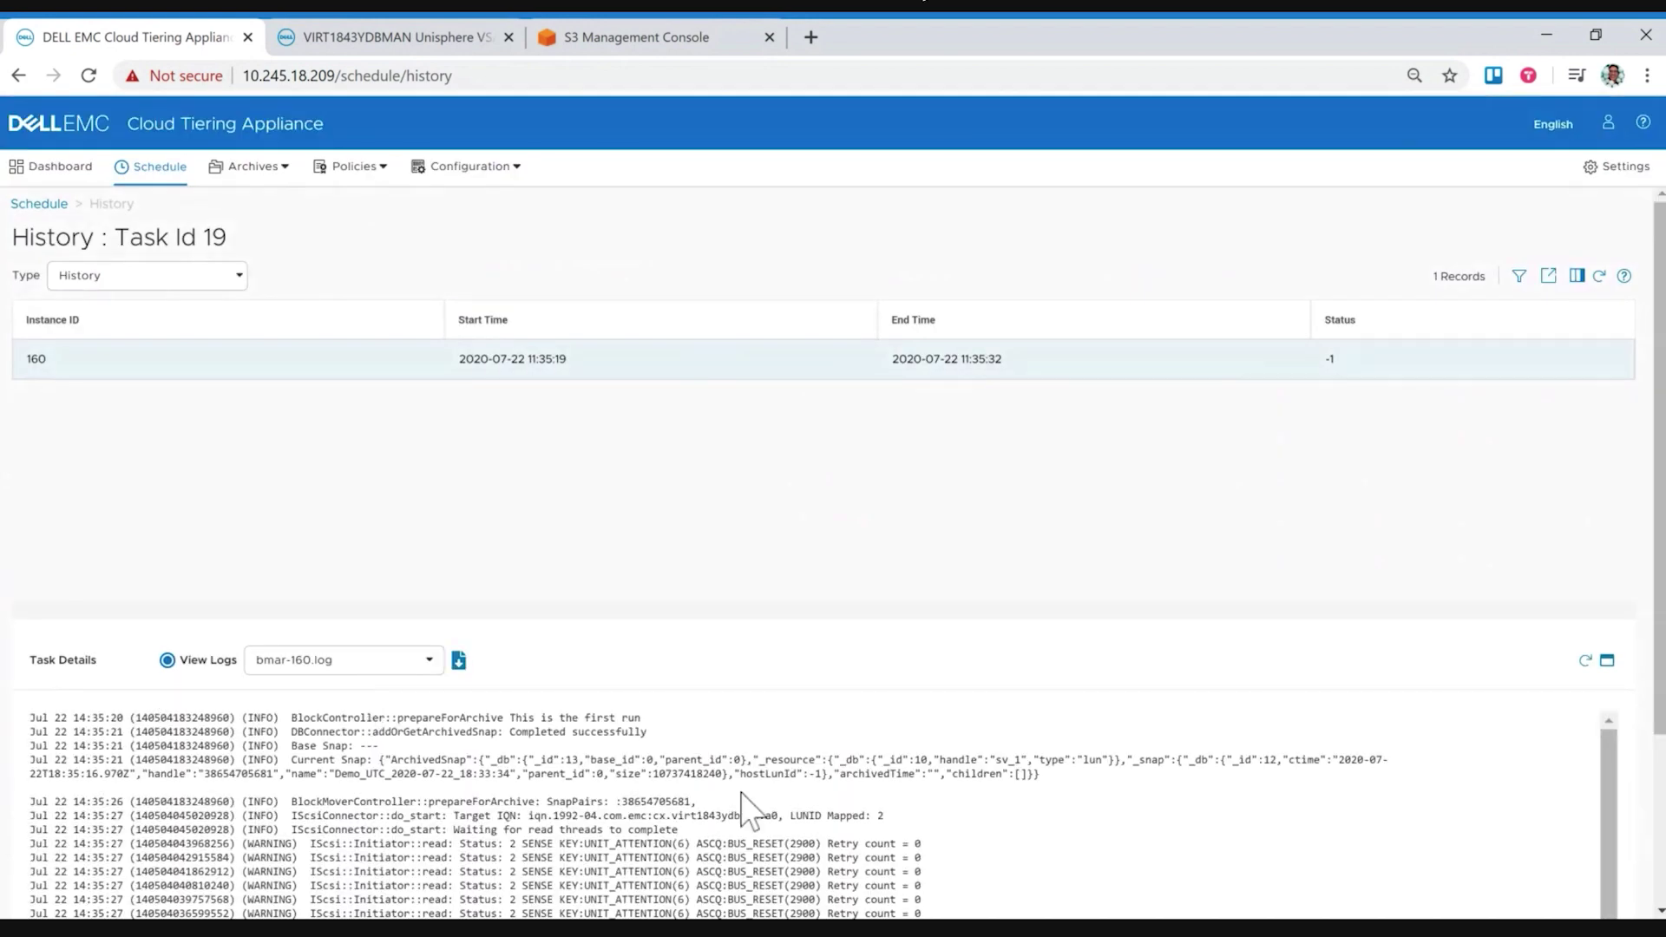
scroll(741, 807, "down", 5)
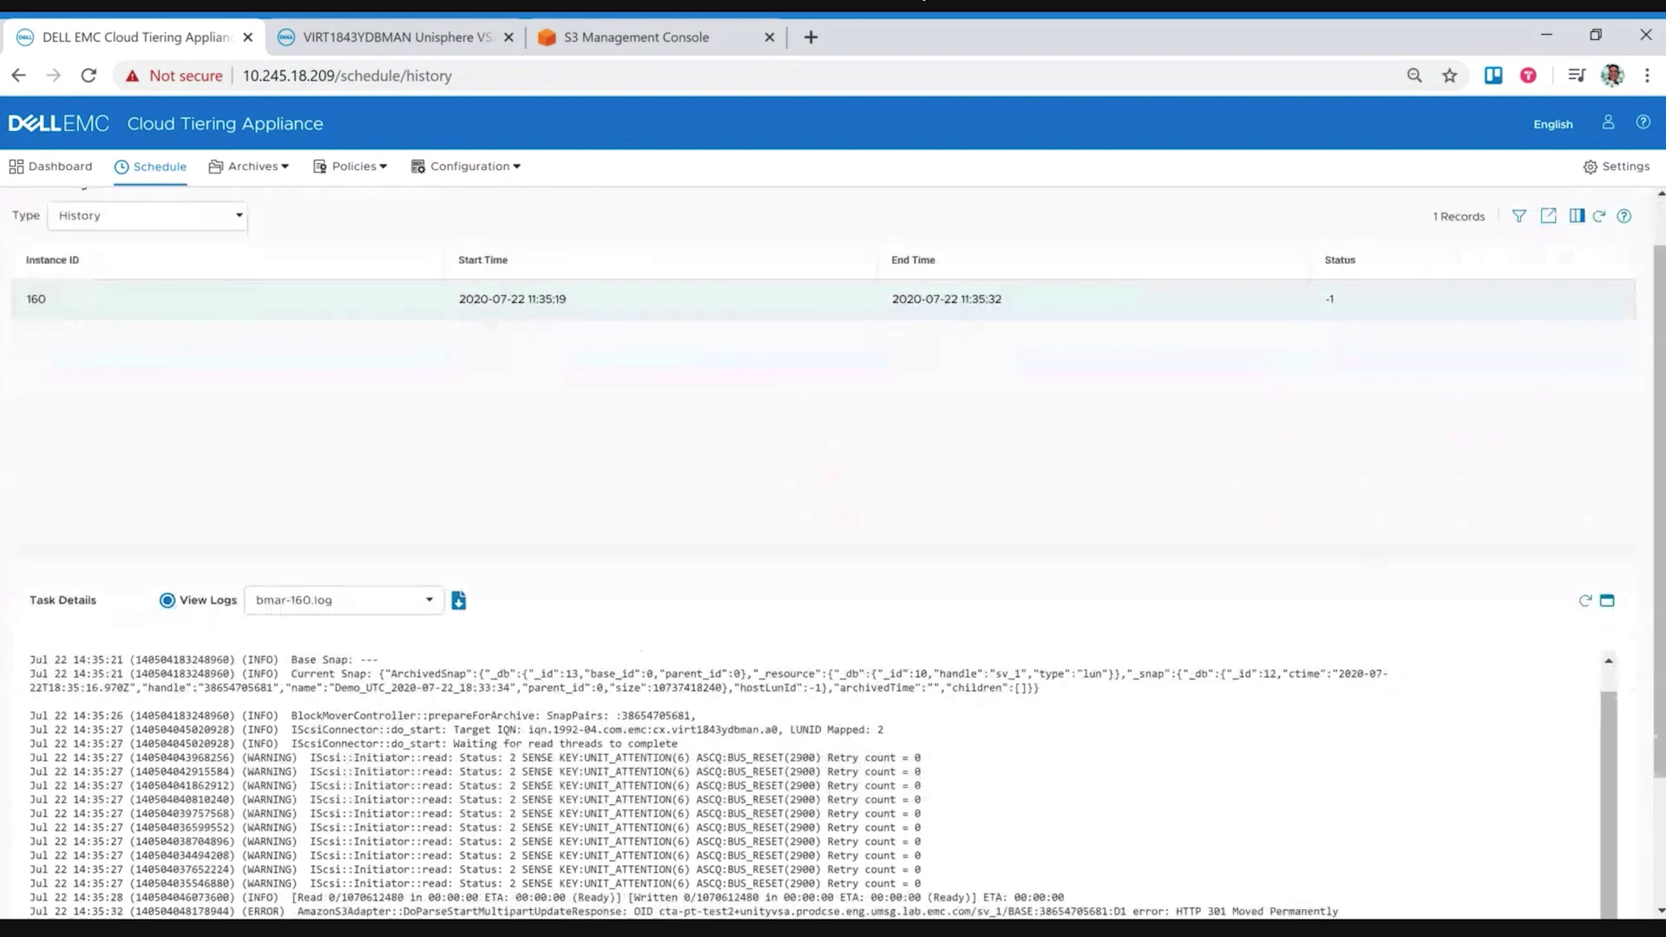
scroll(921, 791, "down", 2)
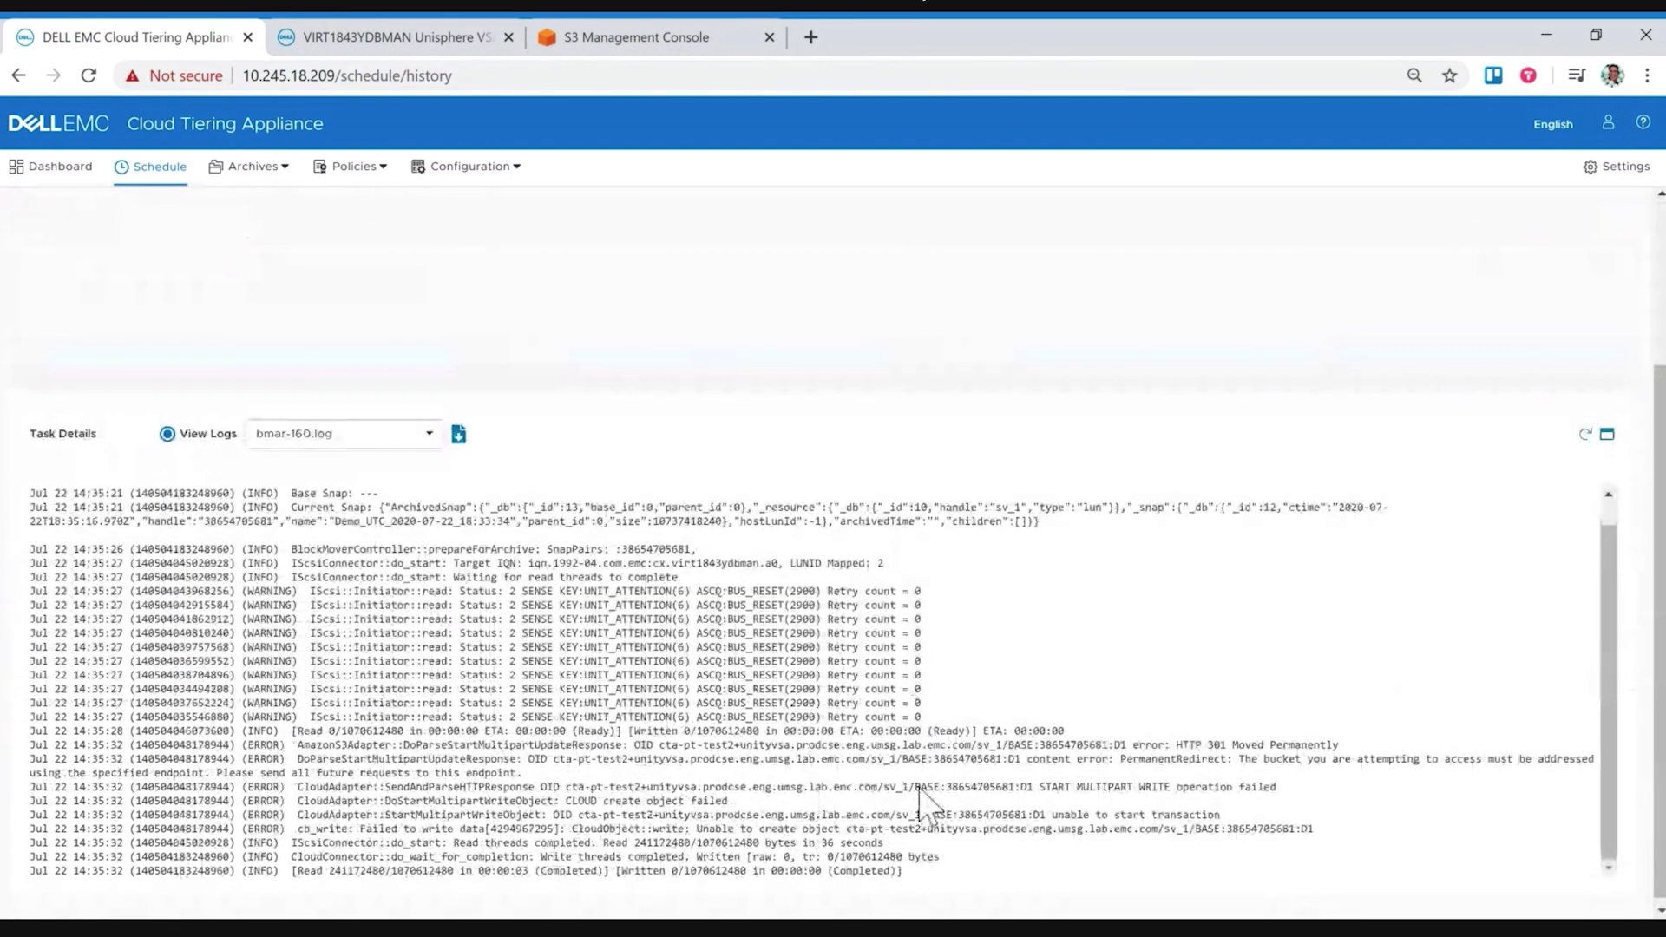
scroll(921, 791, "up", 4)
scroll(922, 791, "up", 2)
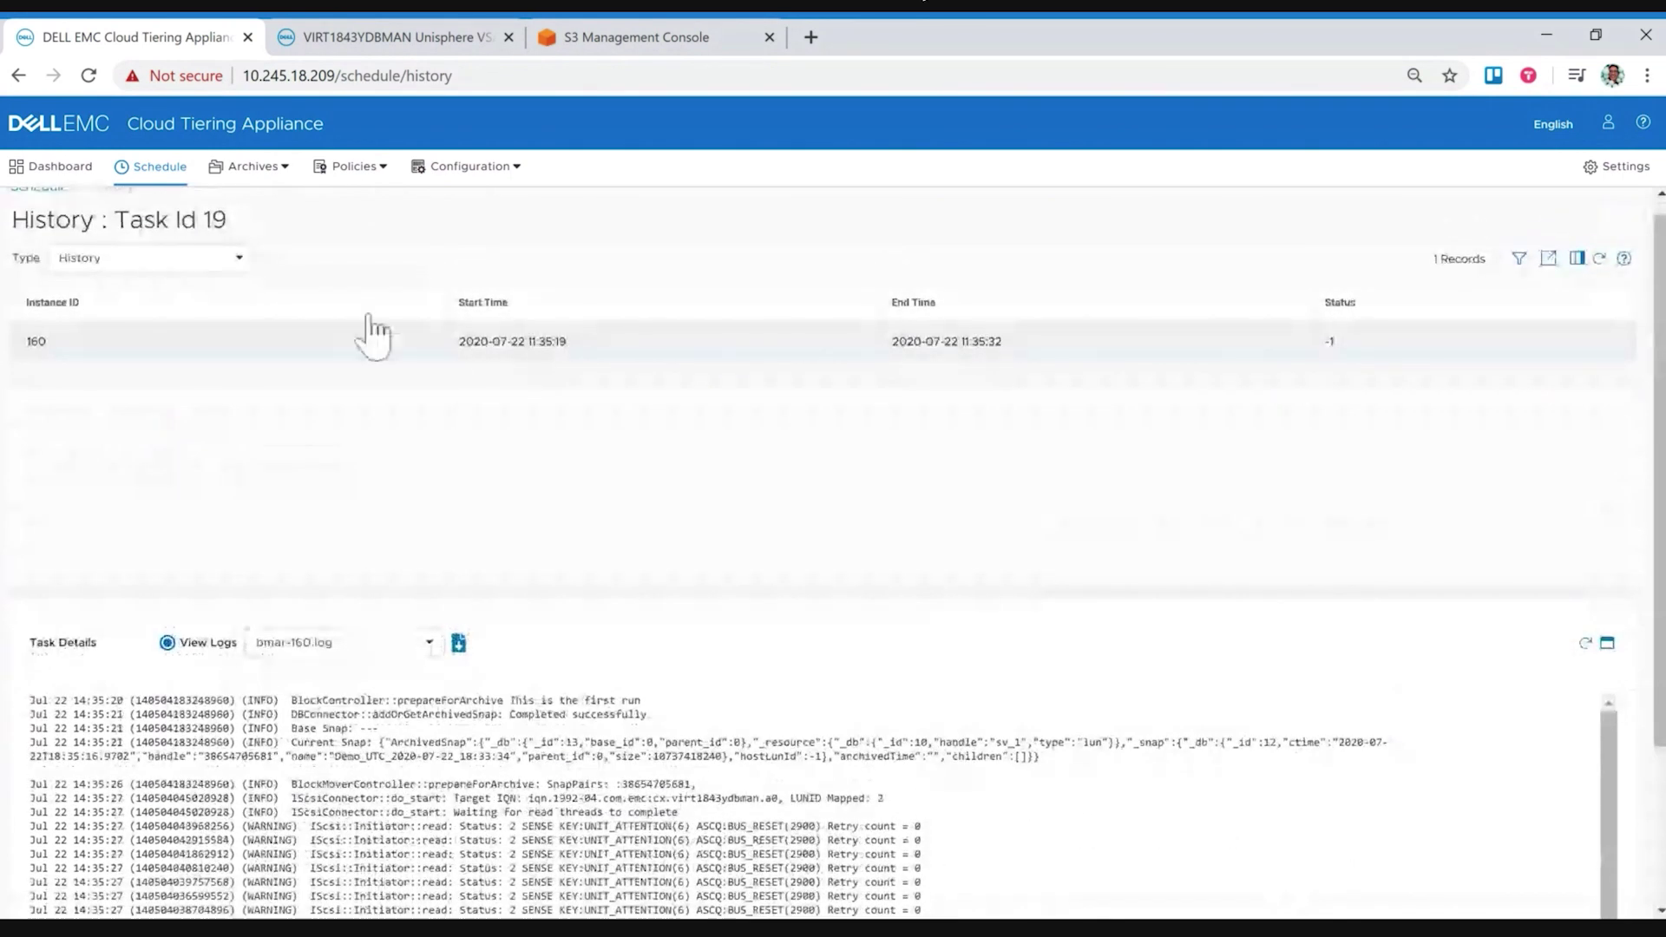
left_click(267, 185)
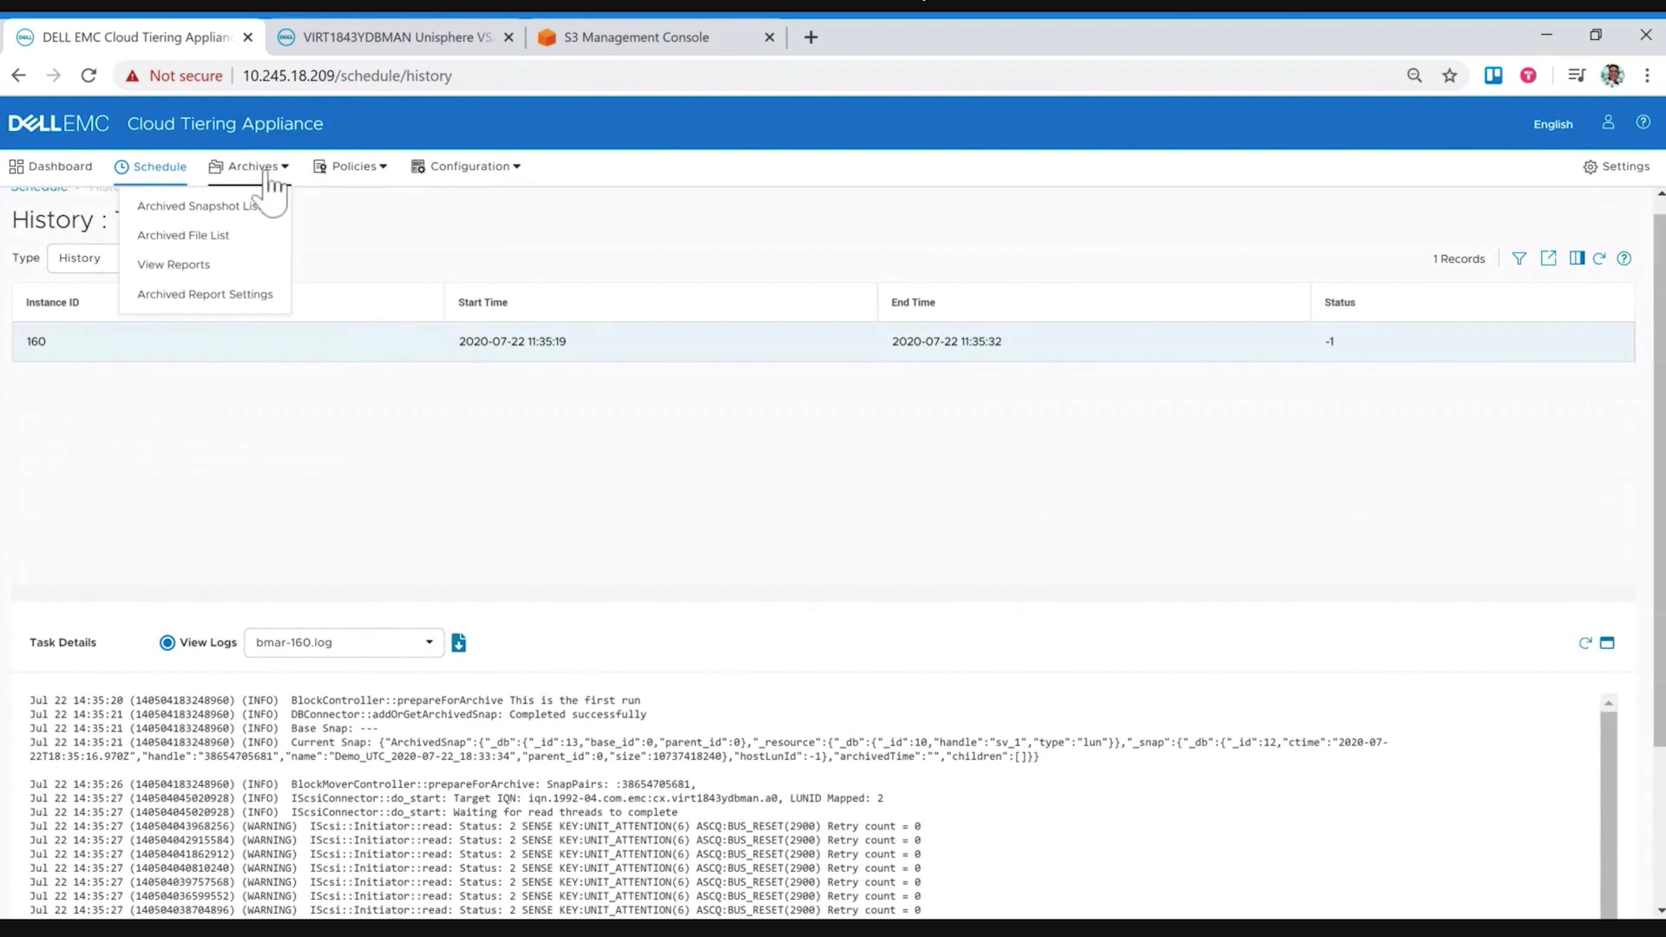
Step: List archived snapshots for UnityVSA consistency group Database-CG and show the snapshot's two cloud objects
left_click(228, 213)
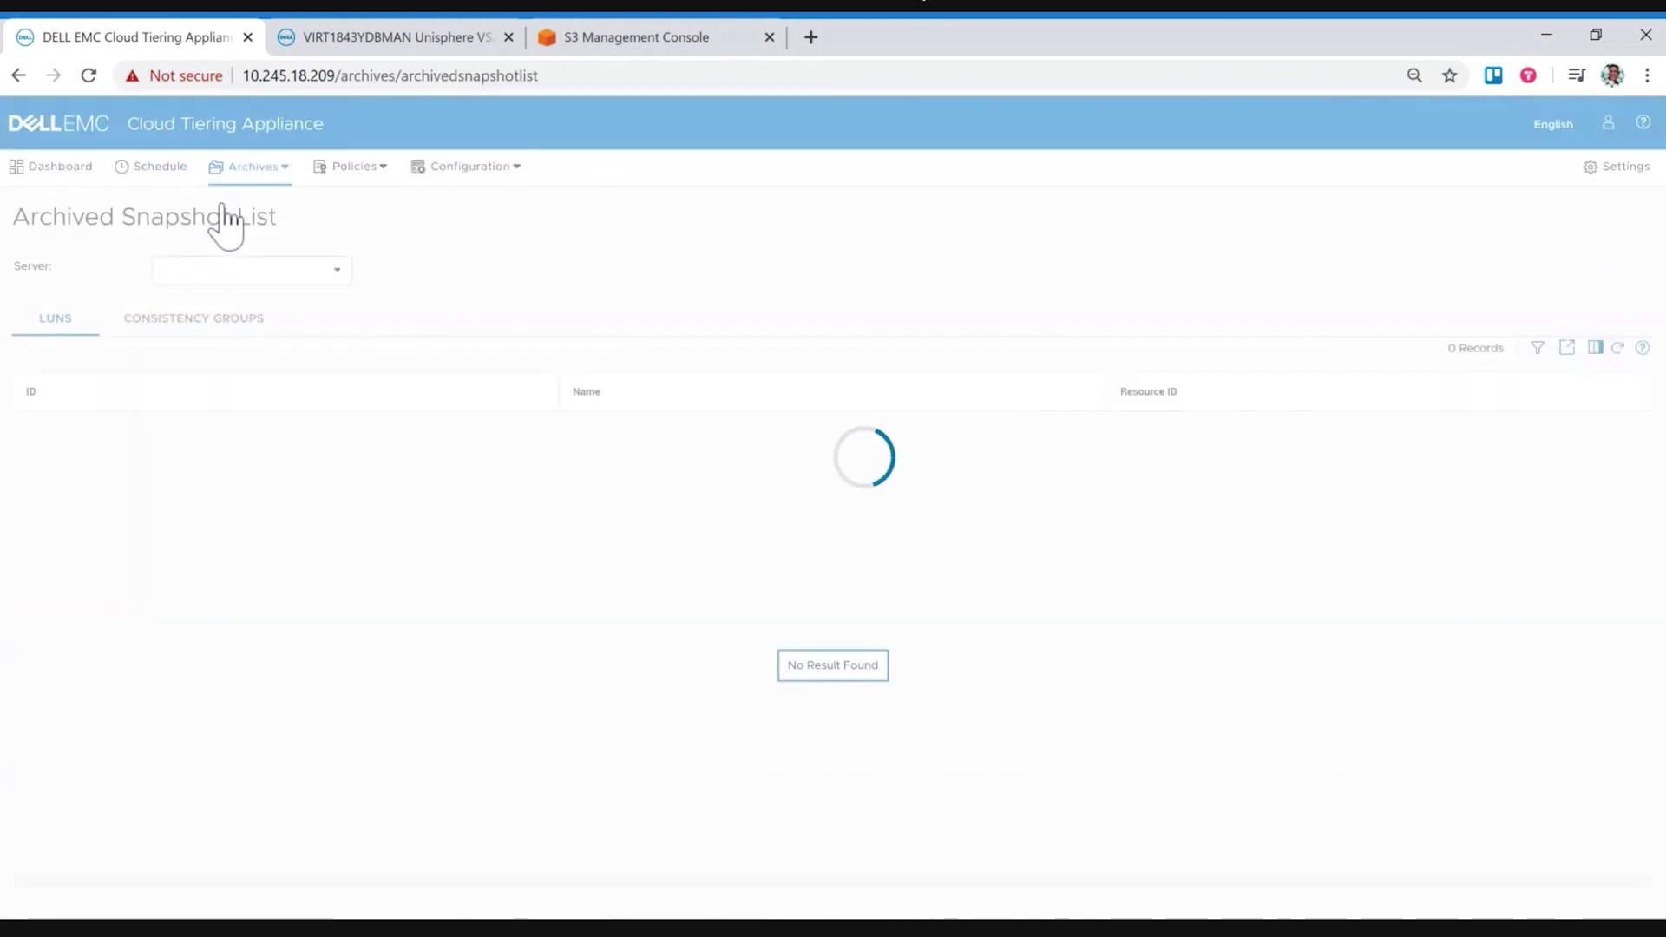
left_click(337, 270)
left_click(217, 345)
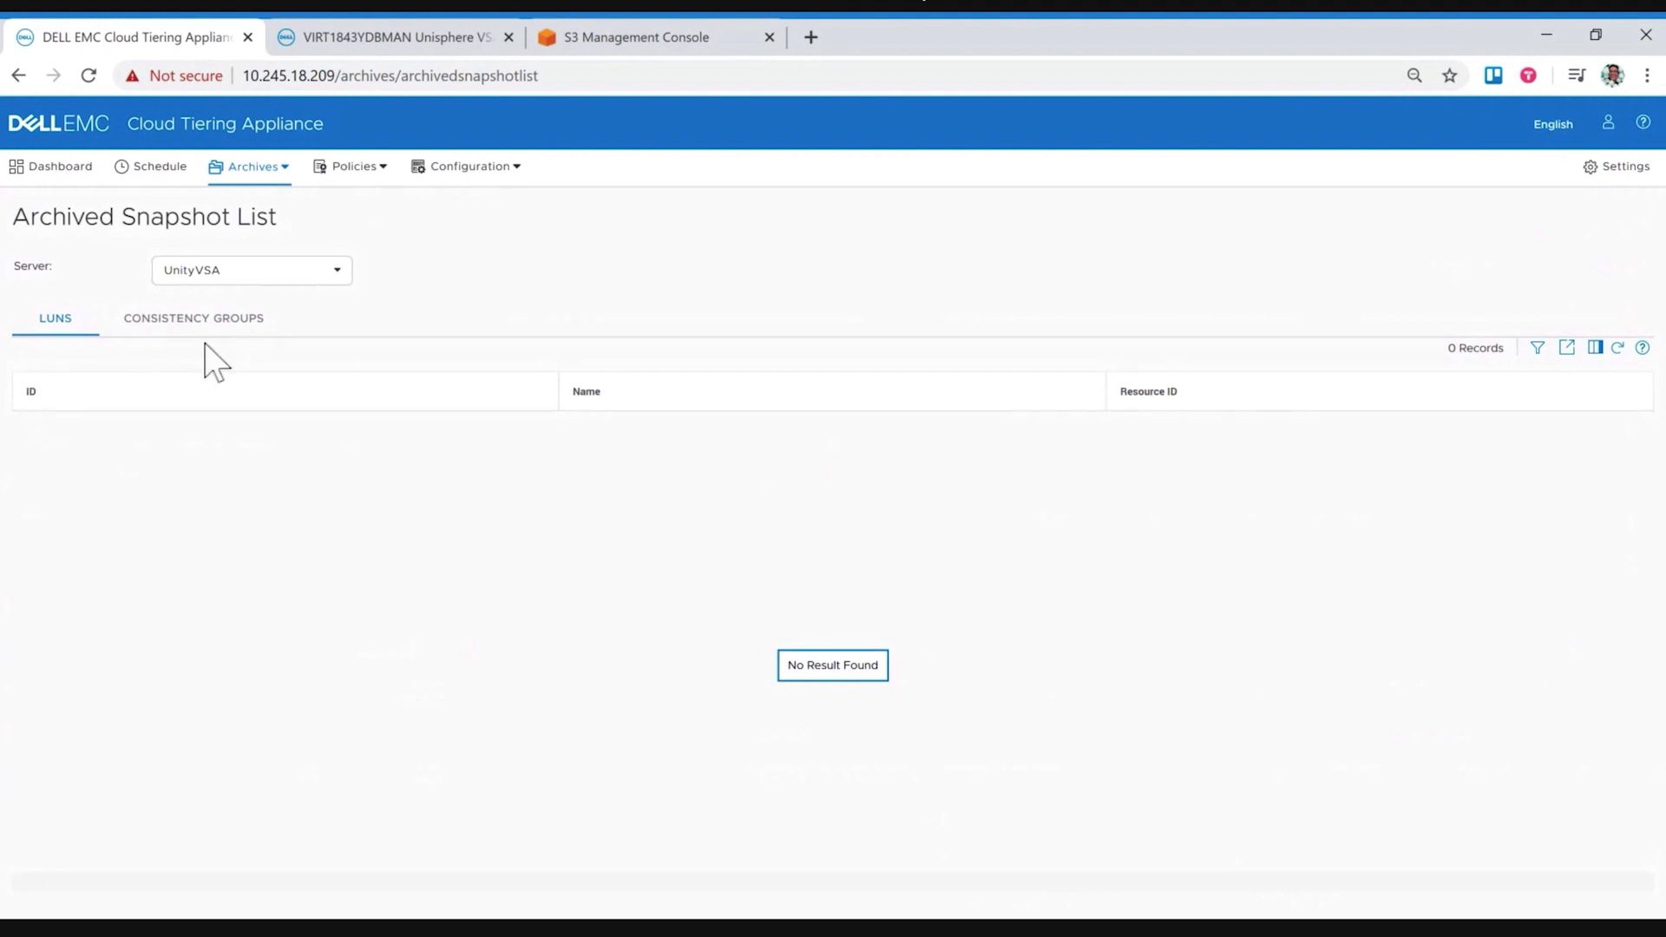
left_click(199, 330)
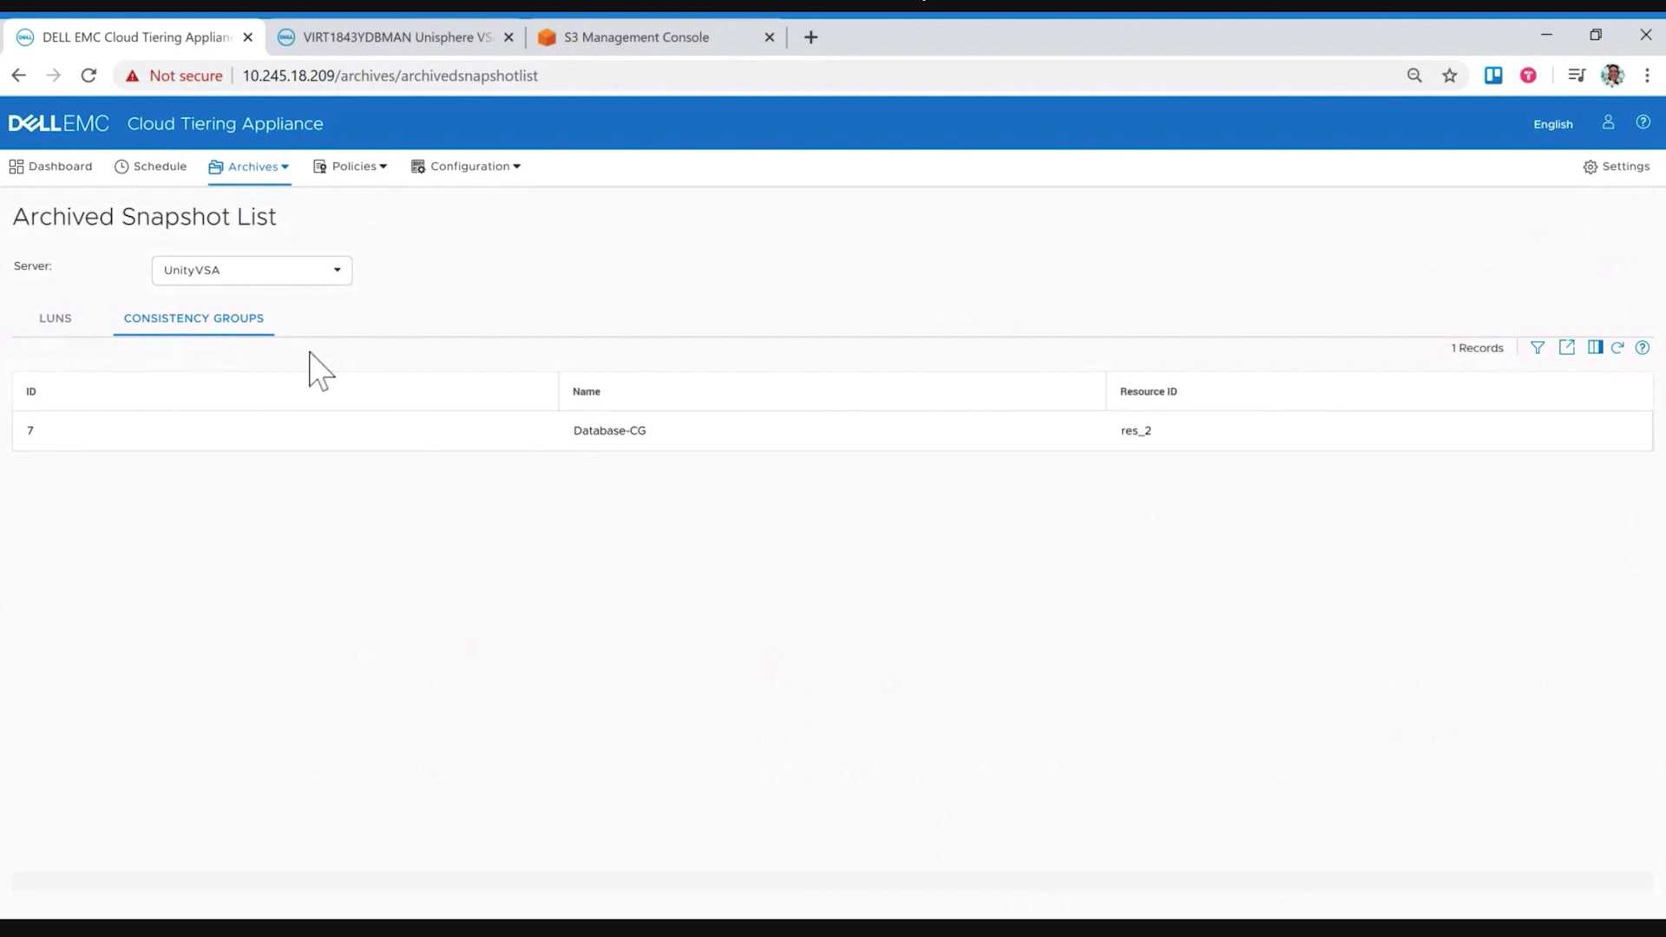
left_click(290, 430)
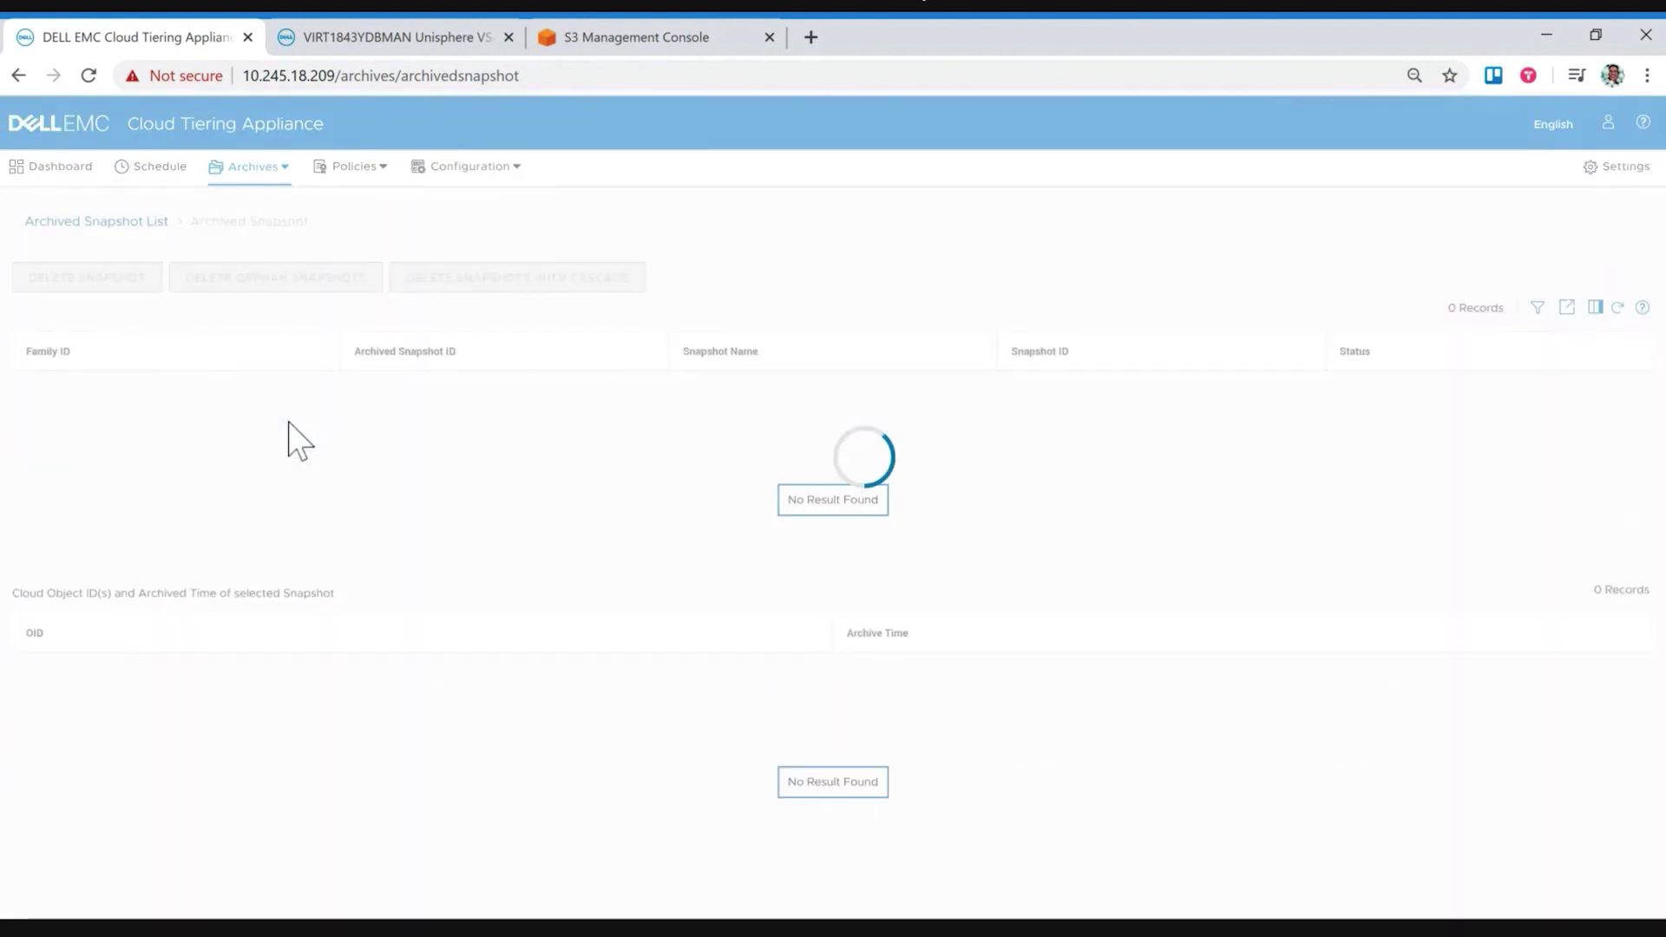
left_click(413, 403)
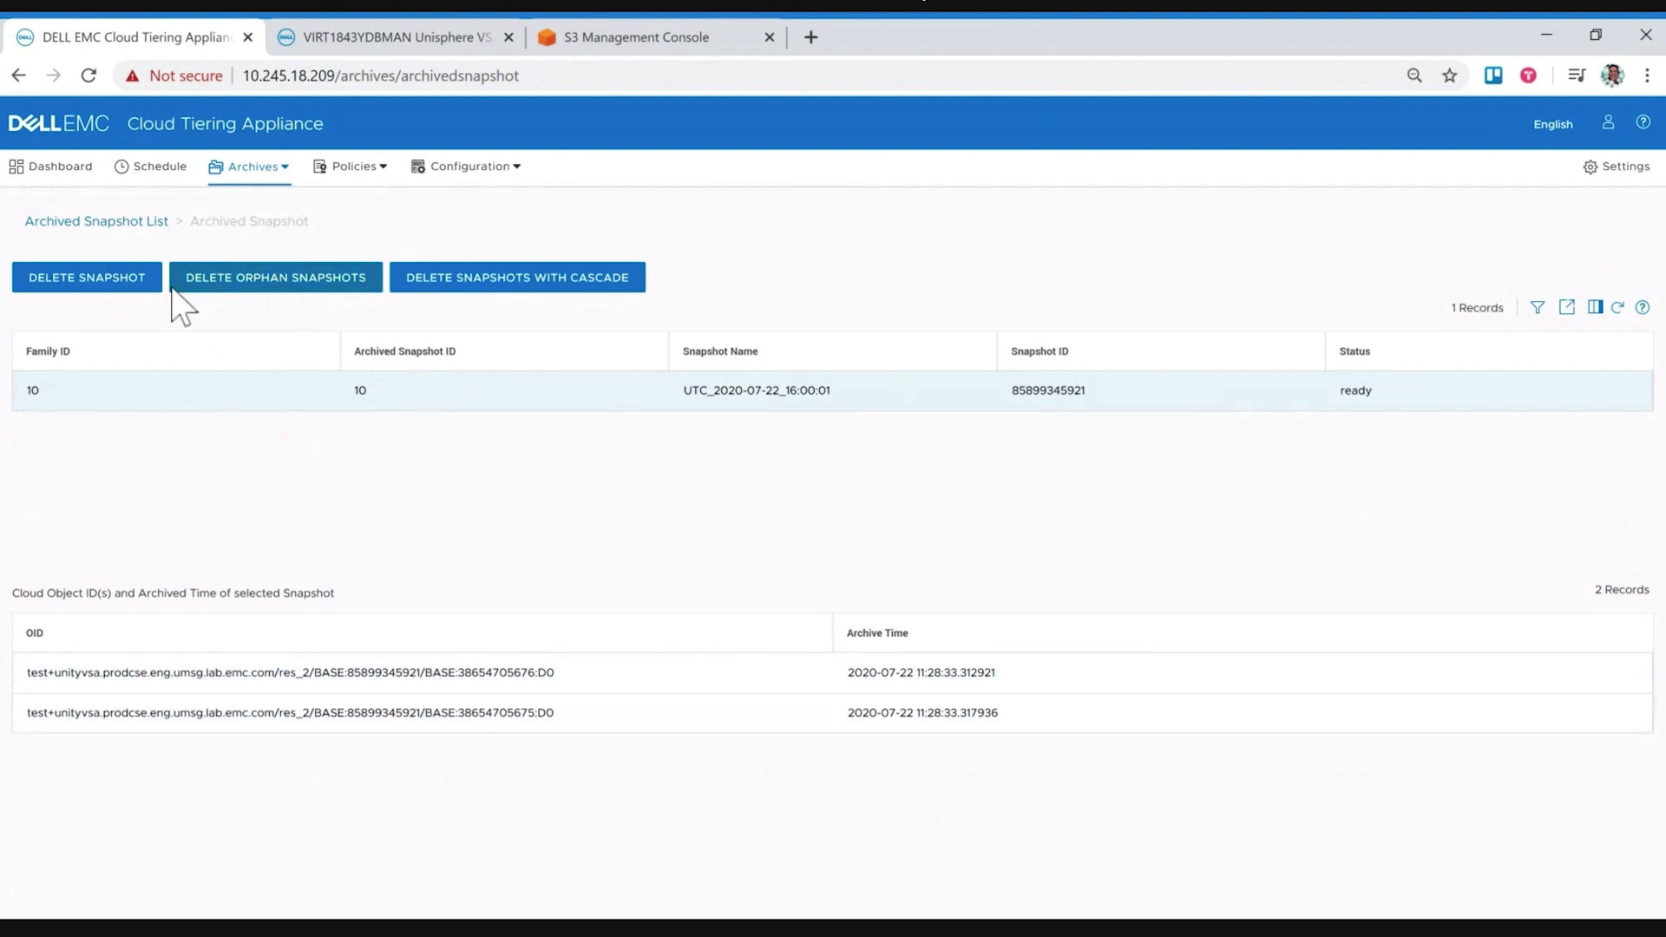
left_click(62, 179)
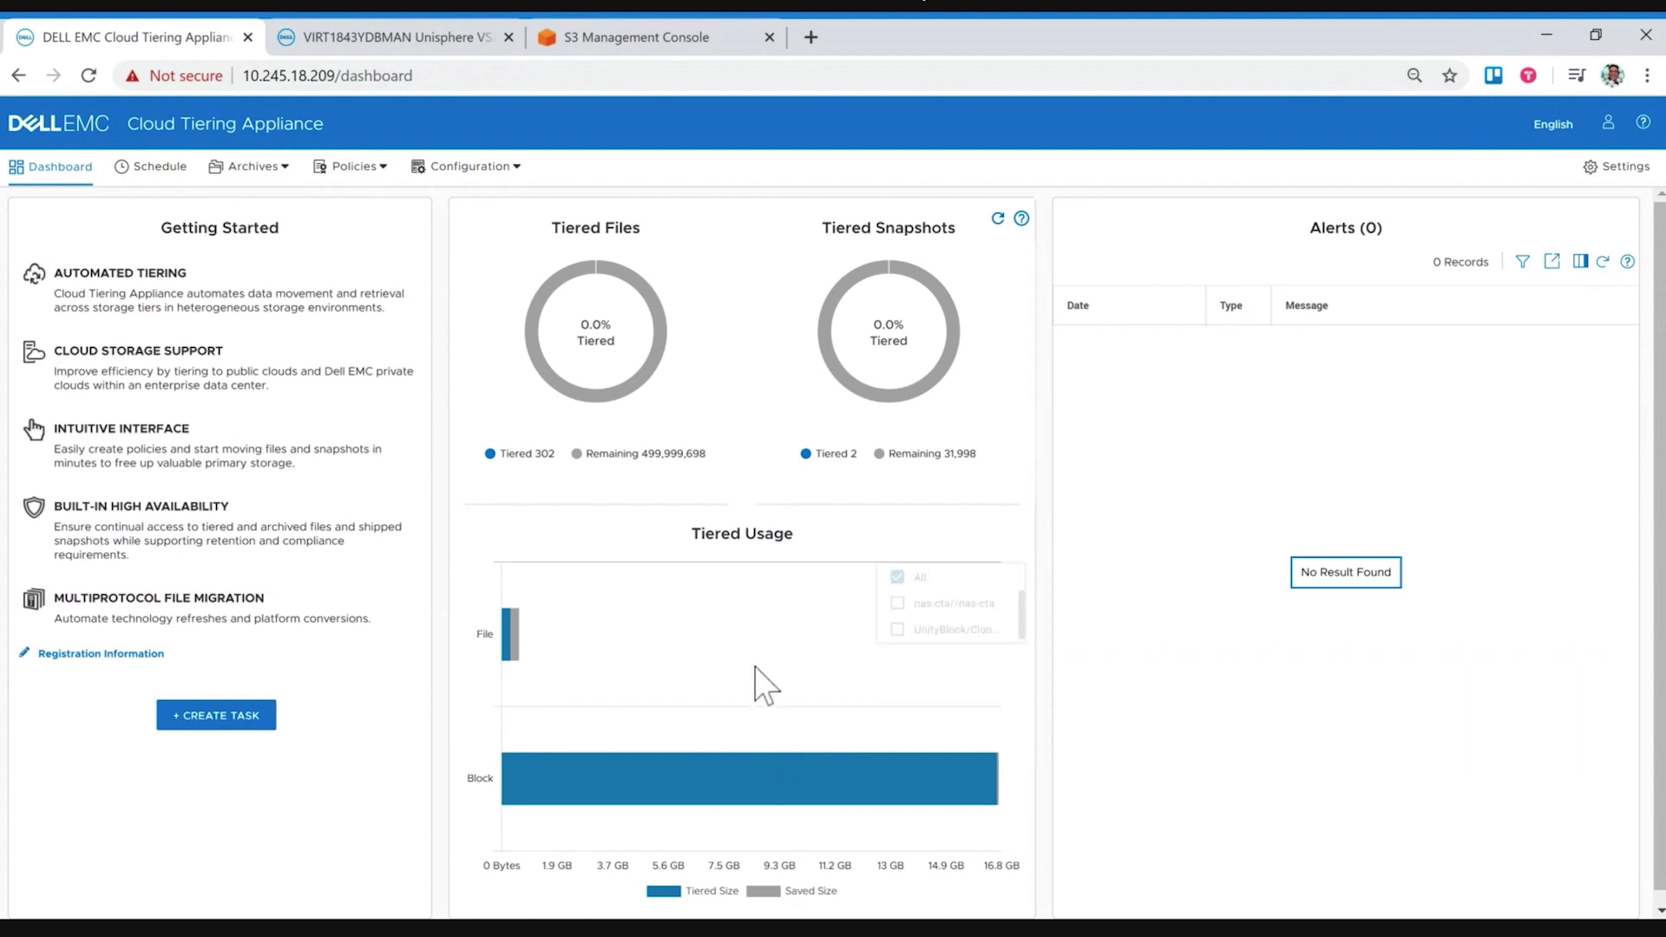
Step: Uncheck All in the Tiered Usage legend to show nas-cta and UnityBlock separately
left_click(876, 577)
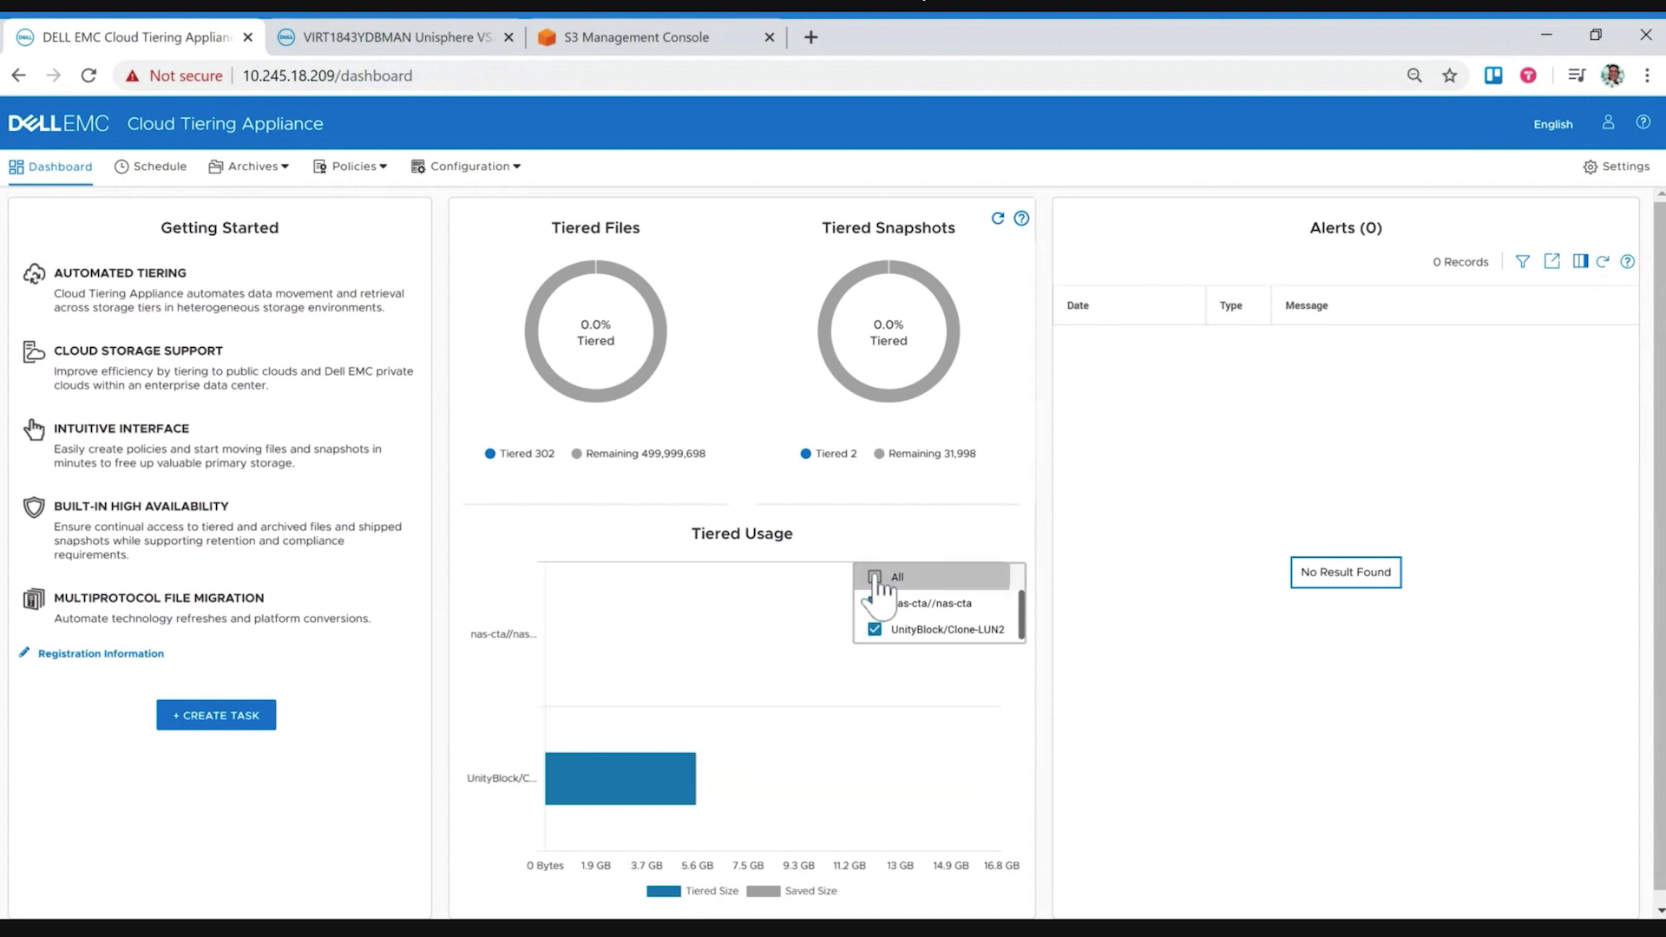
mouse_move(556, 642)
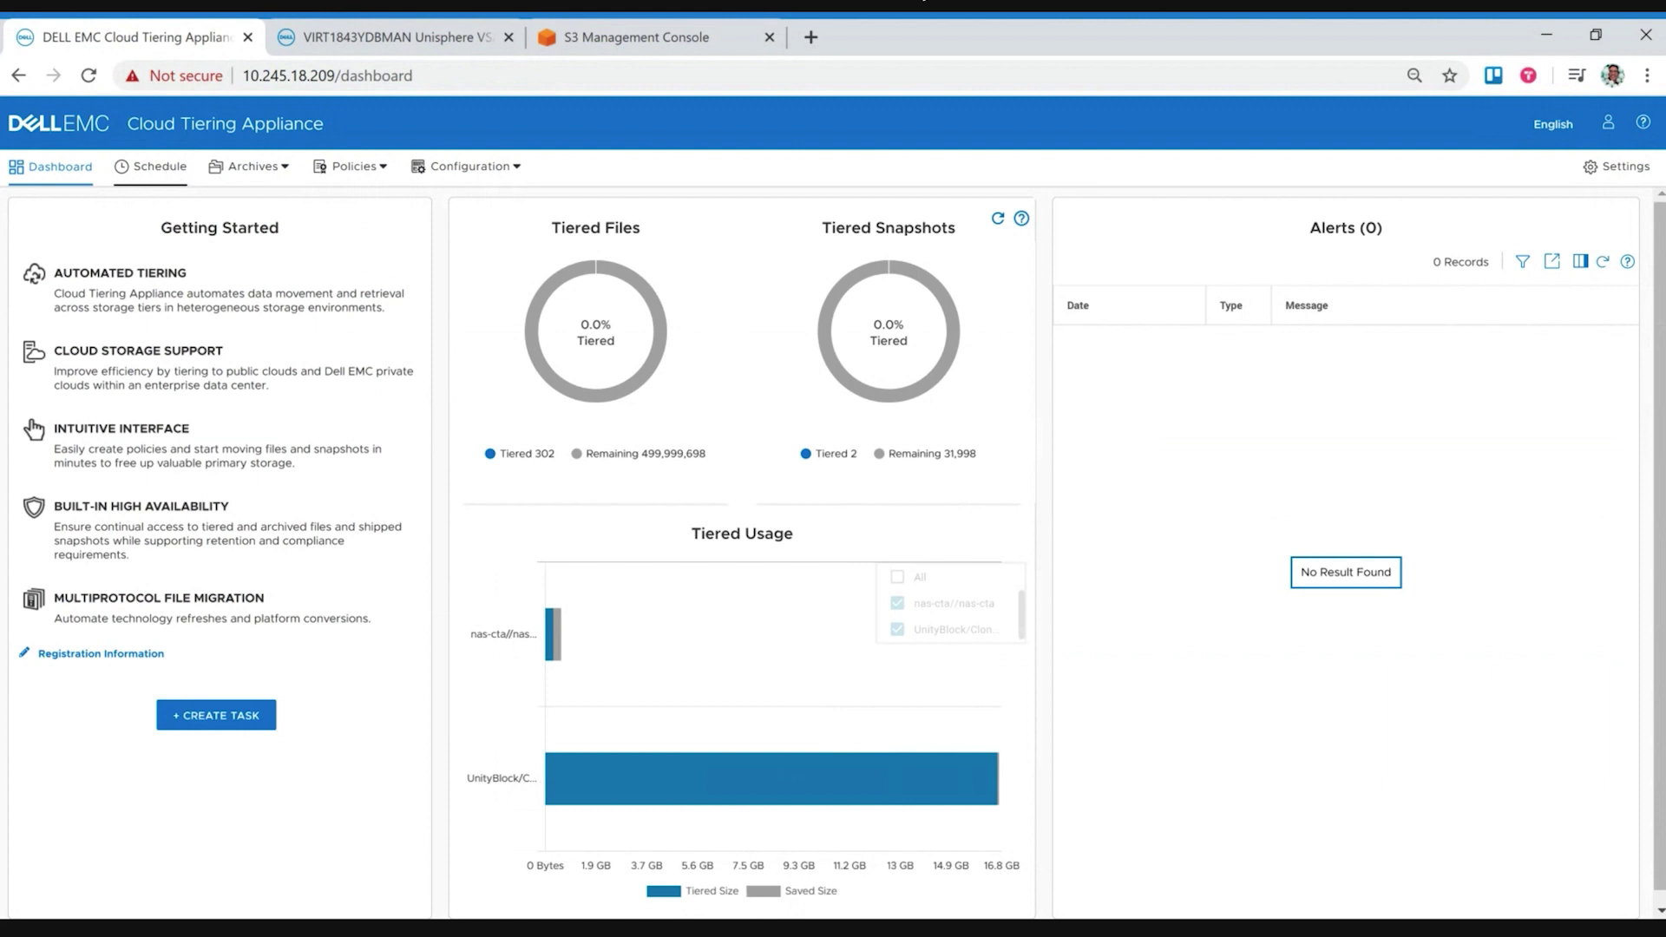
Step: Return to the Schedule List showing all 11 tasks
left_click(165, 167)
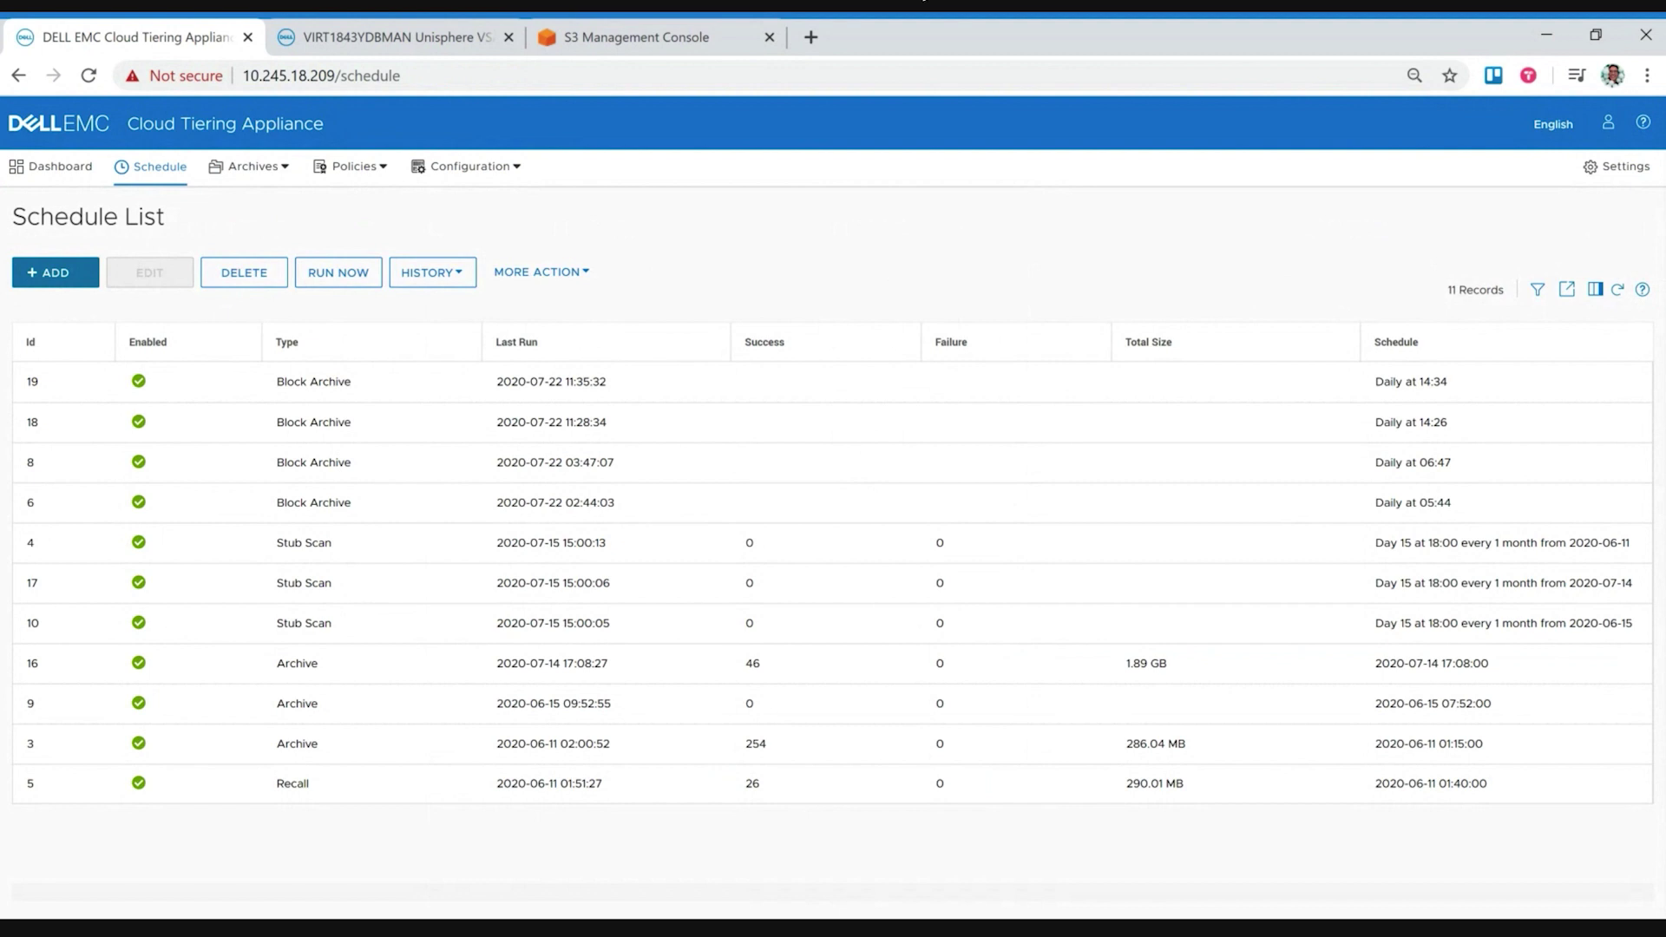
Step: Start a new scheduled task with source server NAS-20-51 using the CIFS protocol
left_click(63, 275)
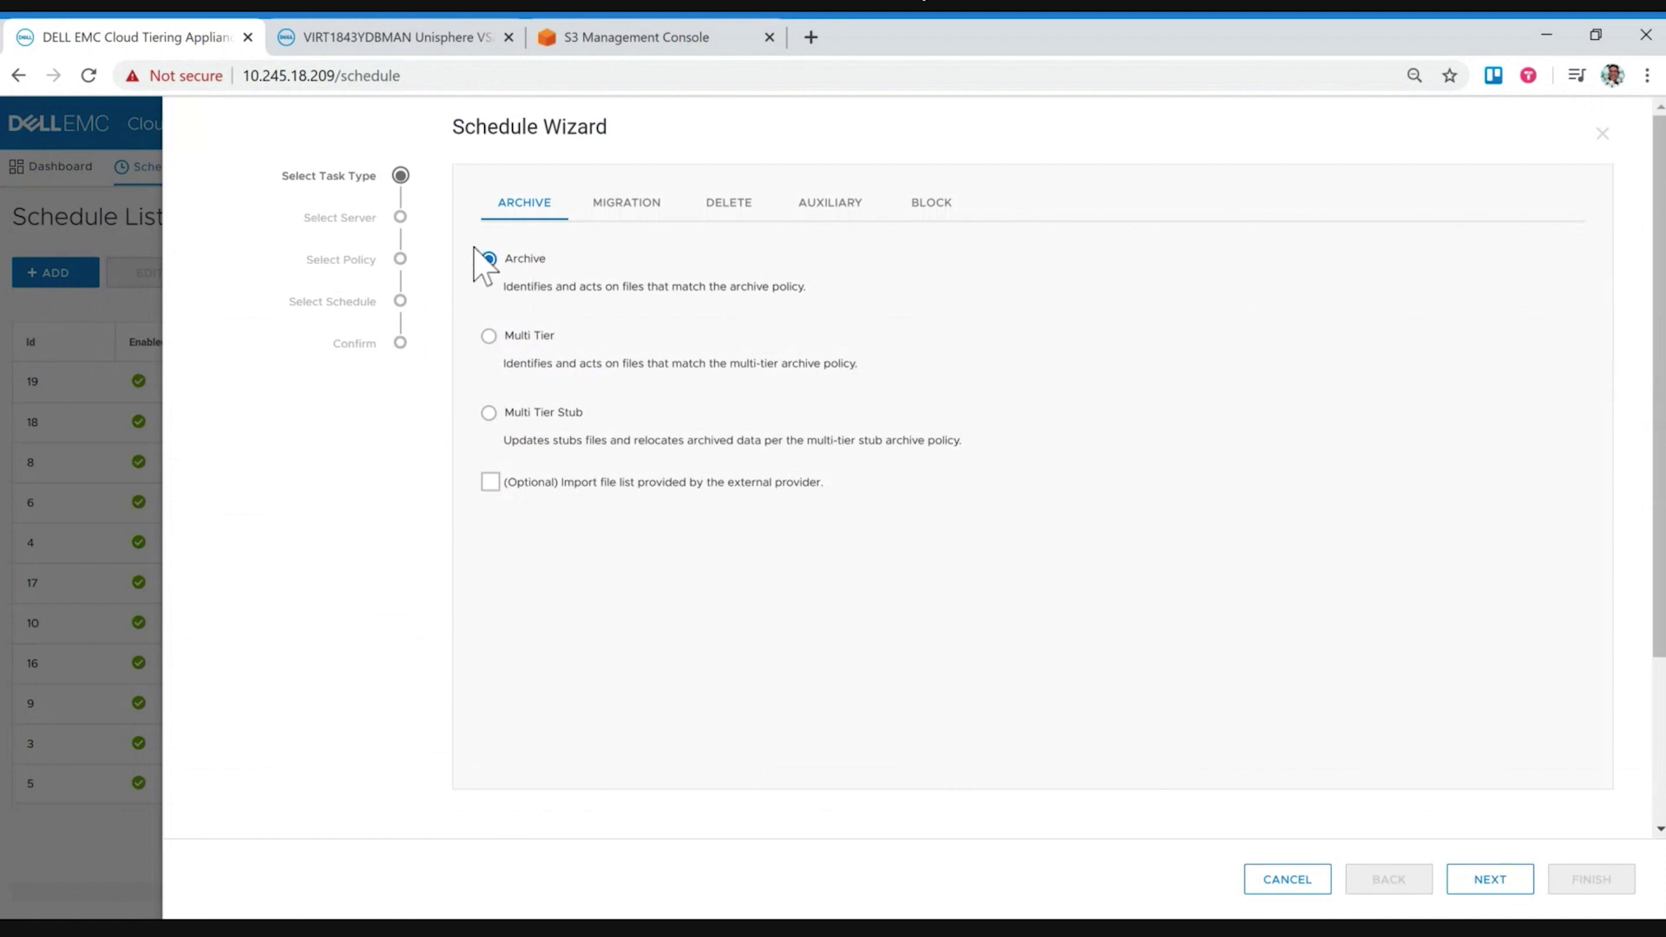
left_click(1490, 880)
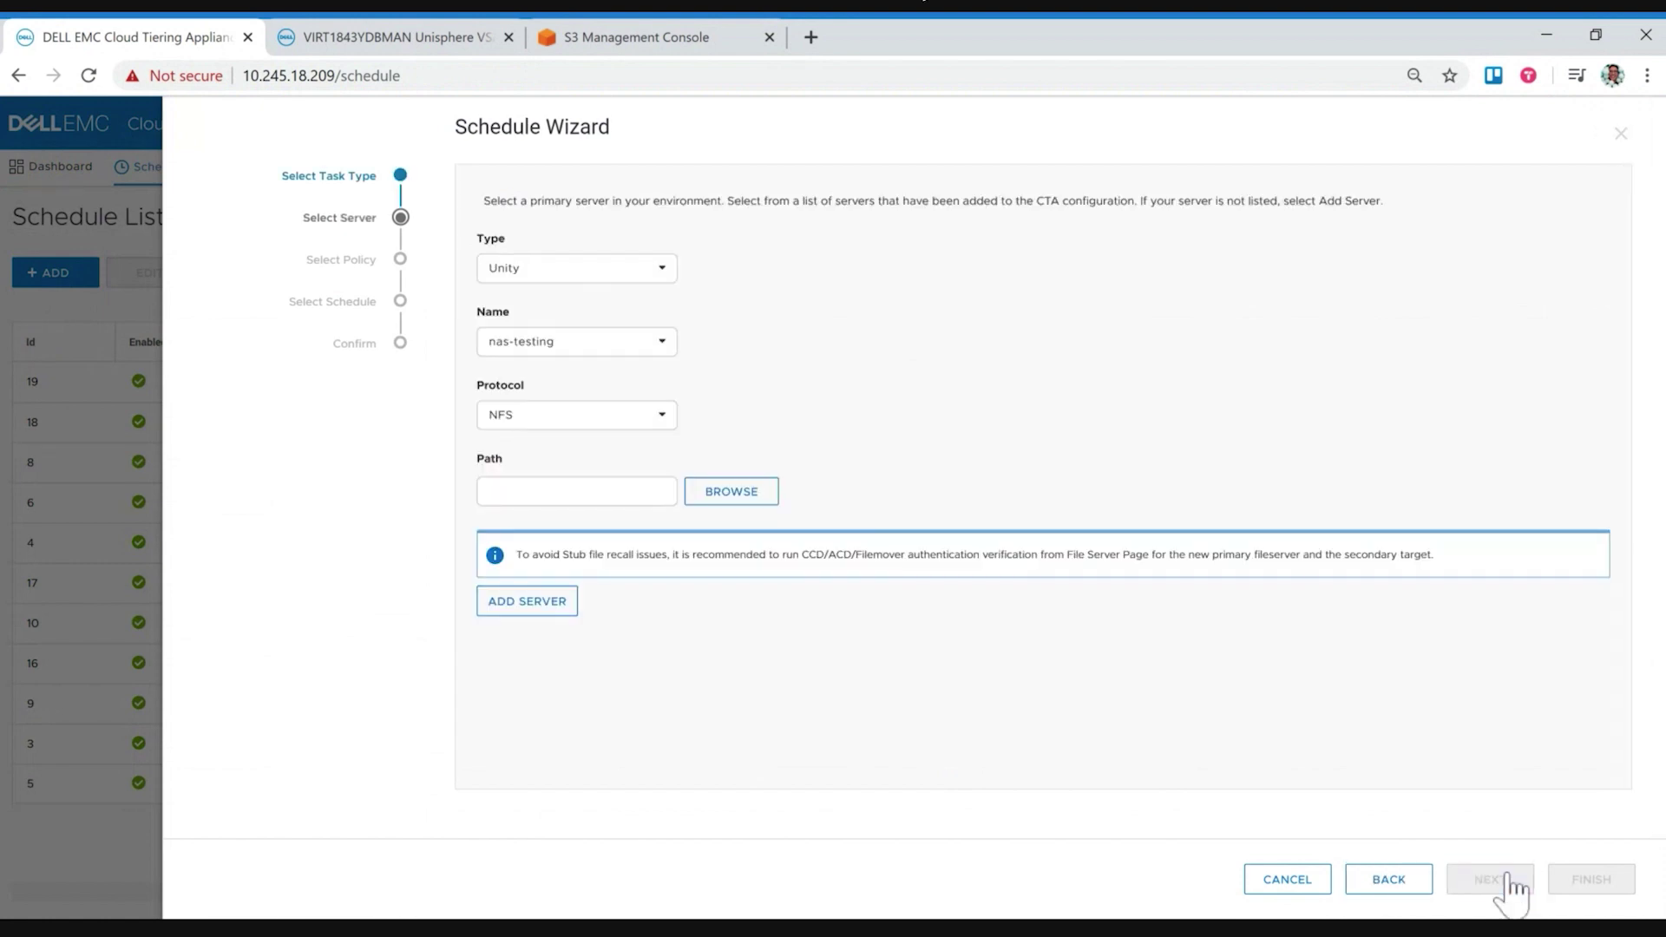
left_click(599, 349)
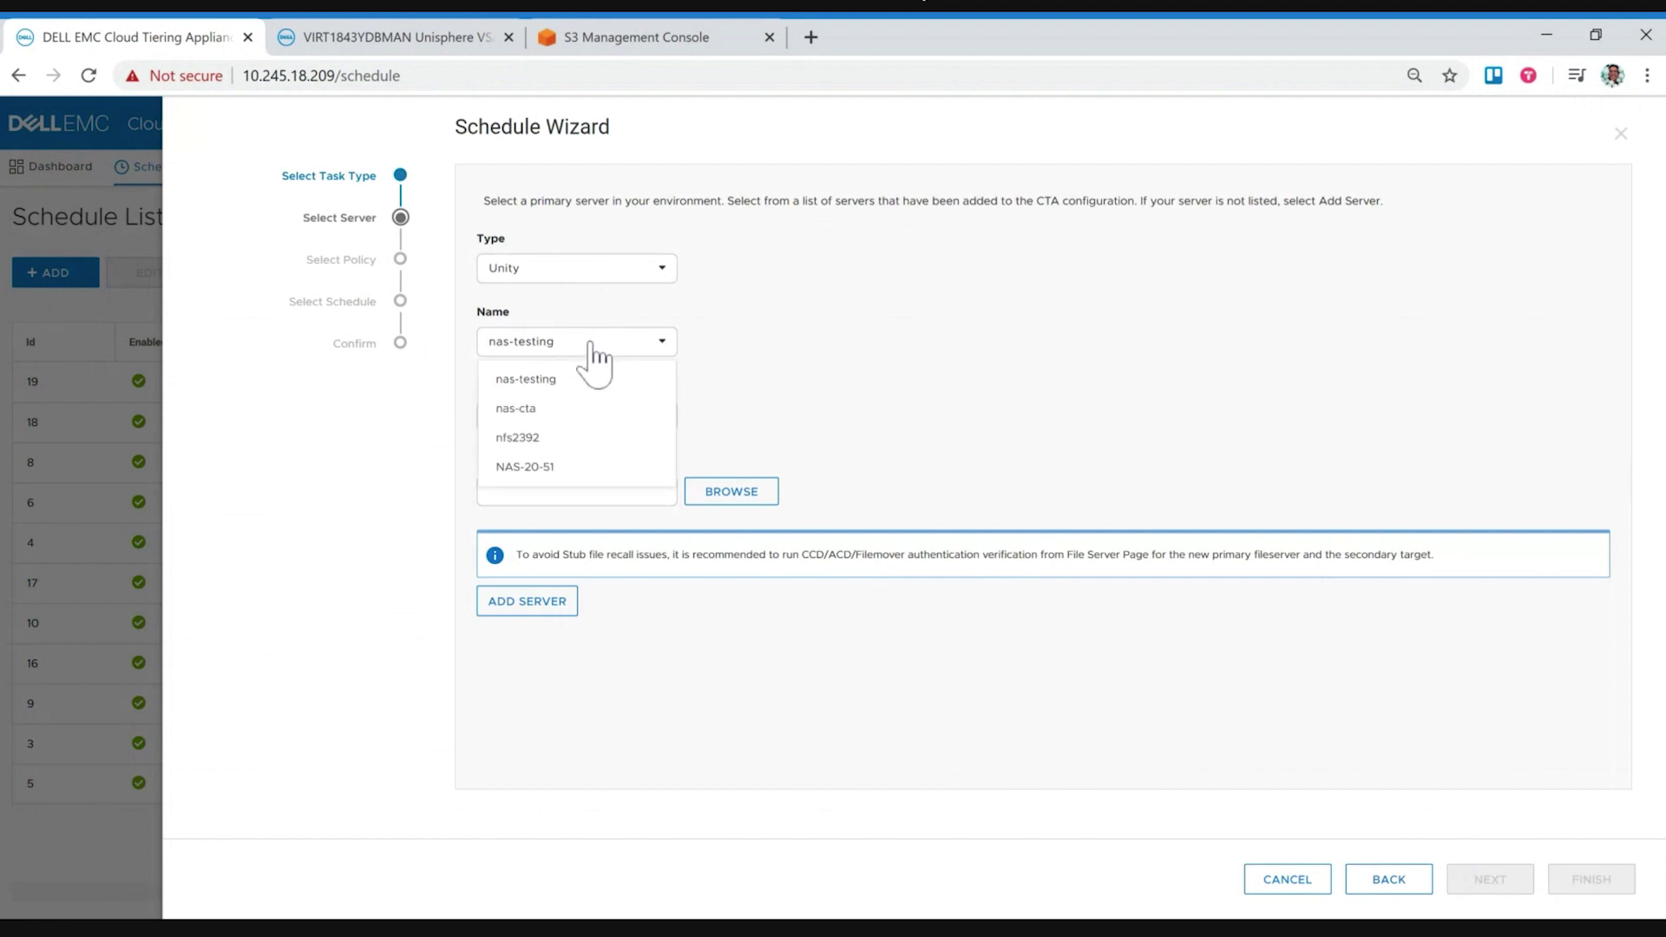
left_click(528, 482)
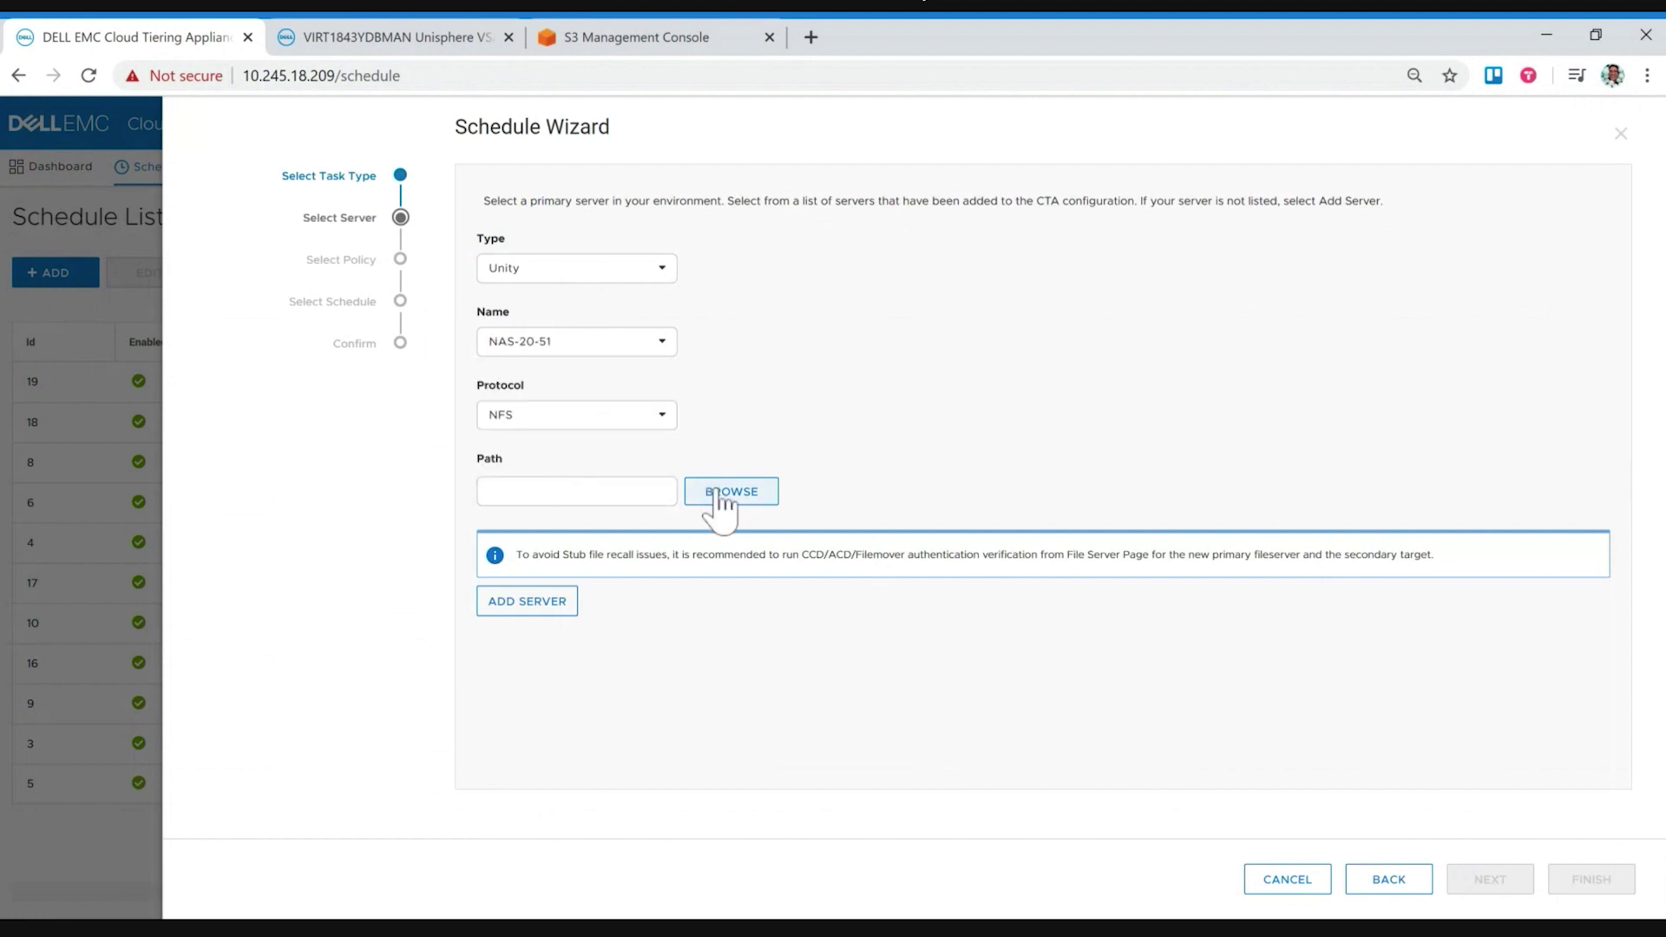
left_click(640, 425)
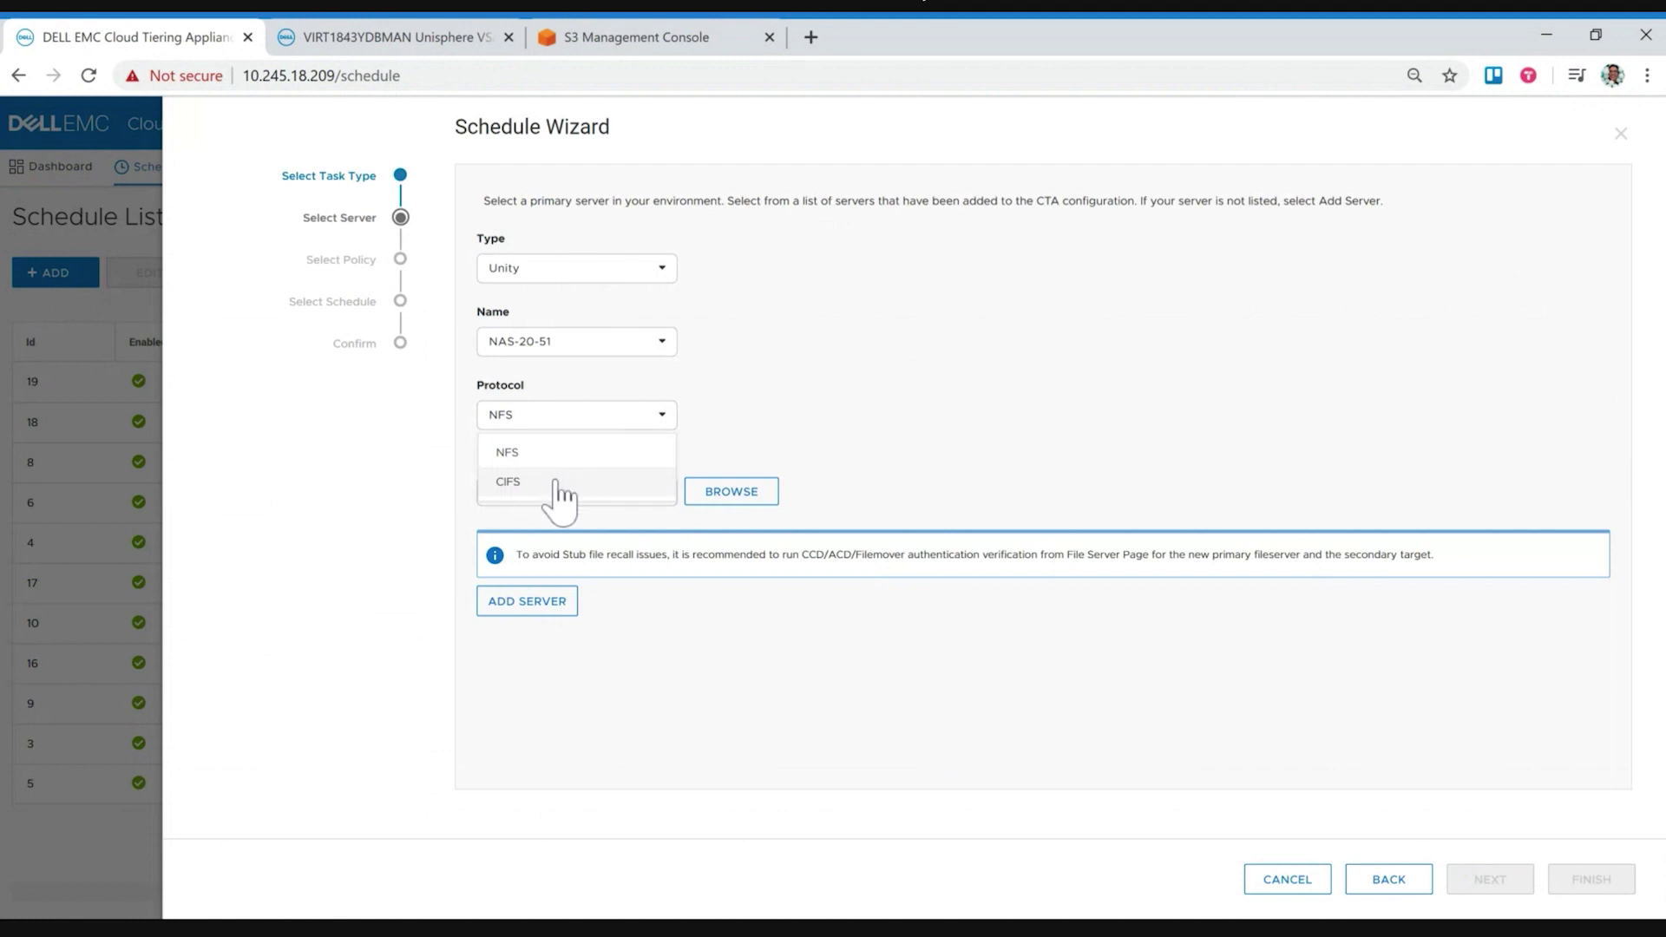
left_click(558, 481)
Step: Set the task path to the Demo folder and continue to policy selection
left_click(742, 493)
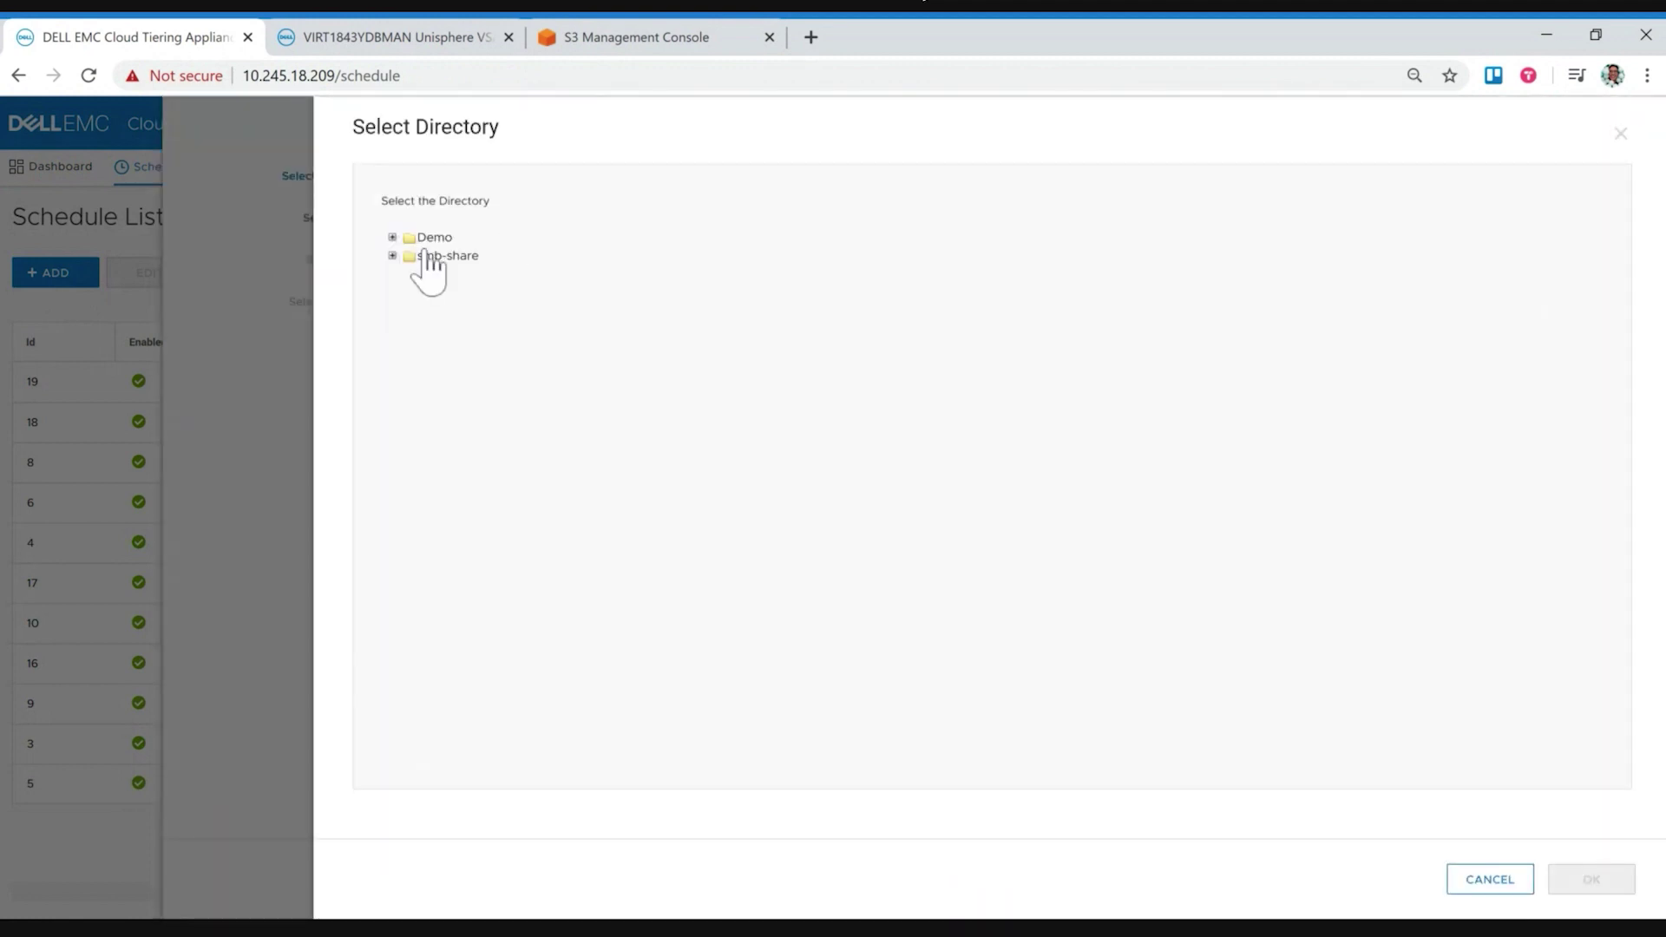
left_click(433, 241)
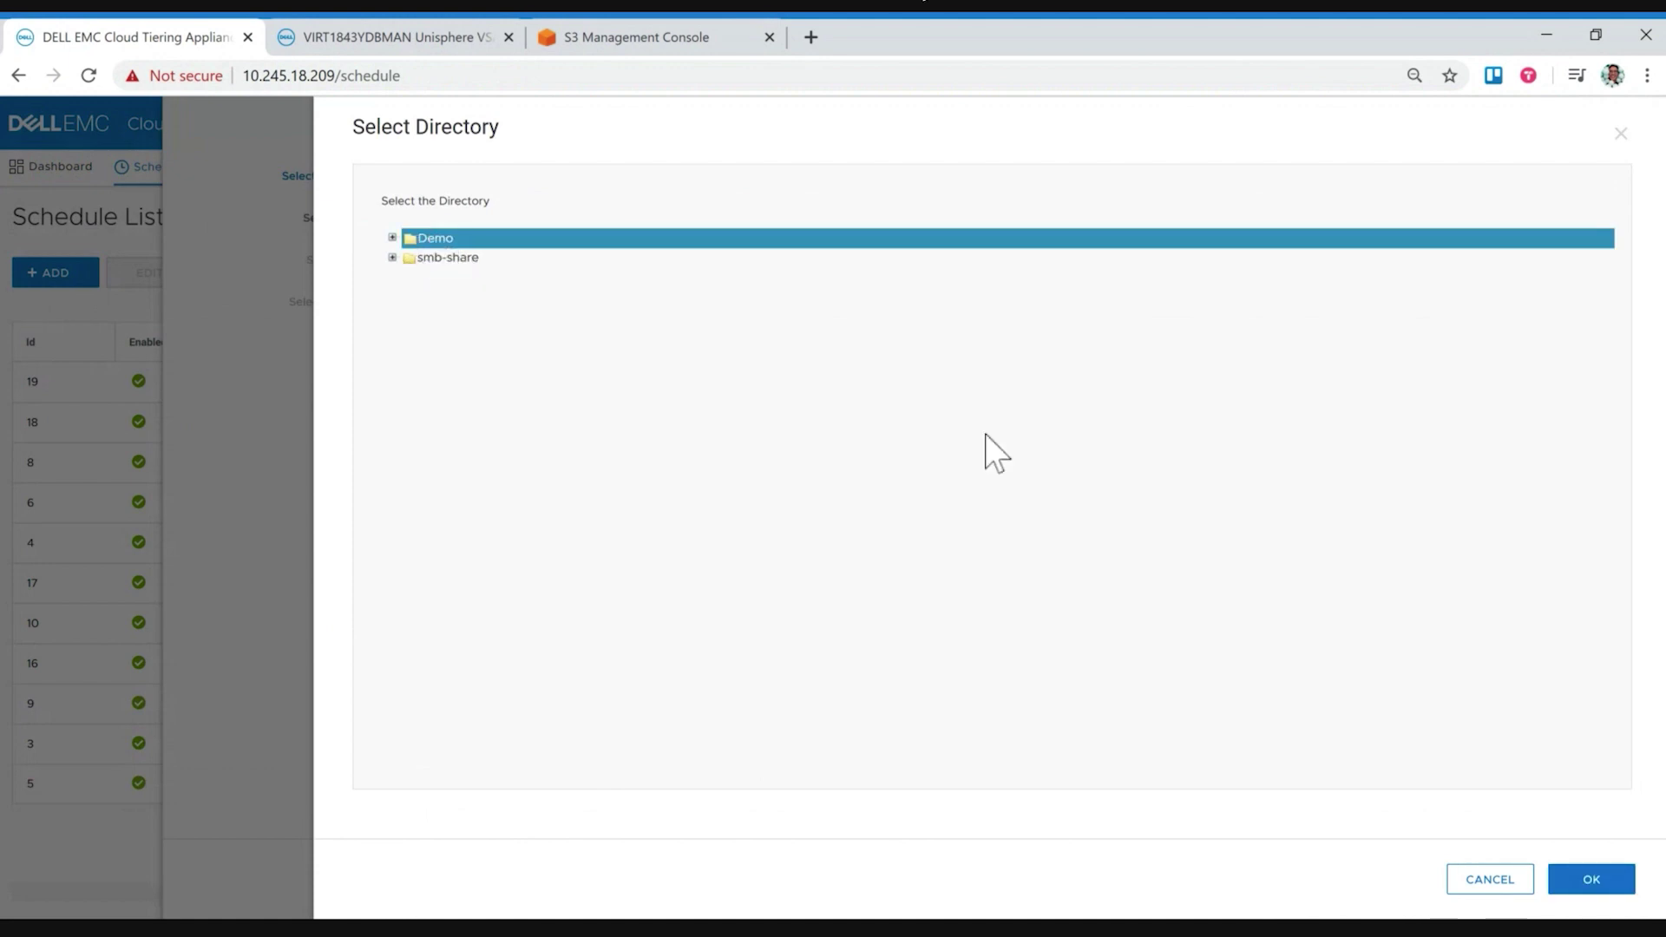
left_click(1570, 885)
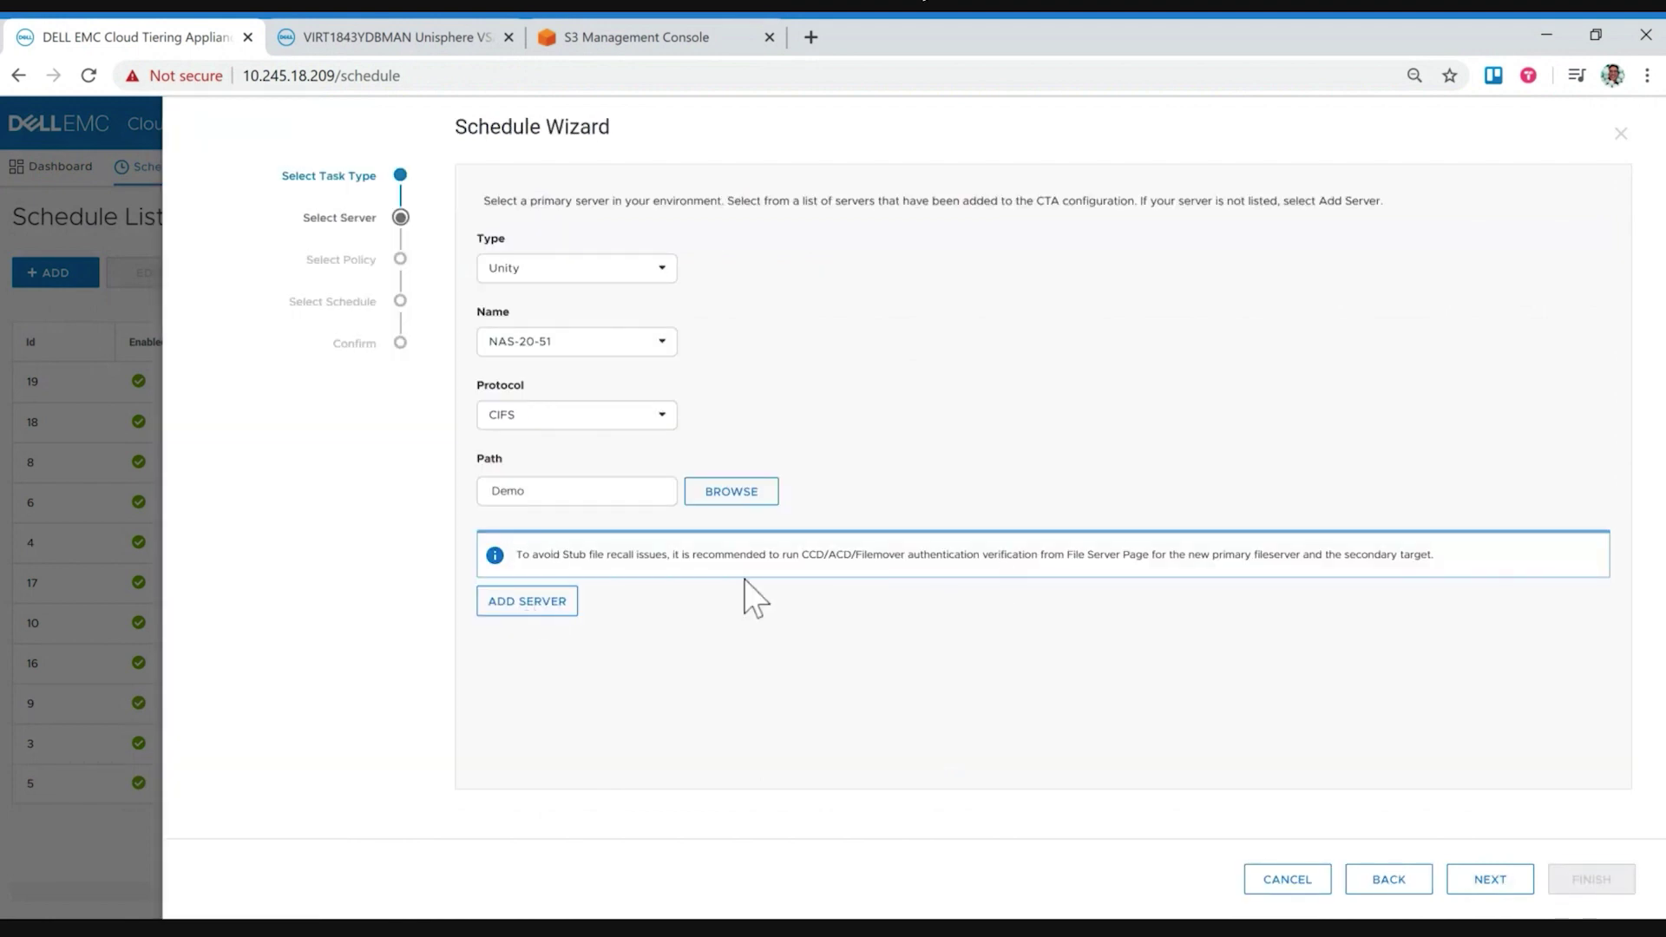
left_click(1475, 879)
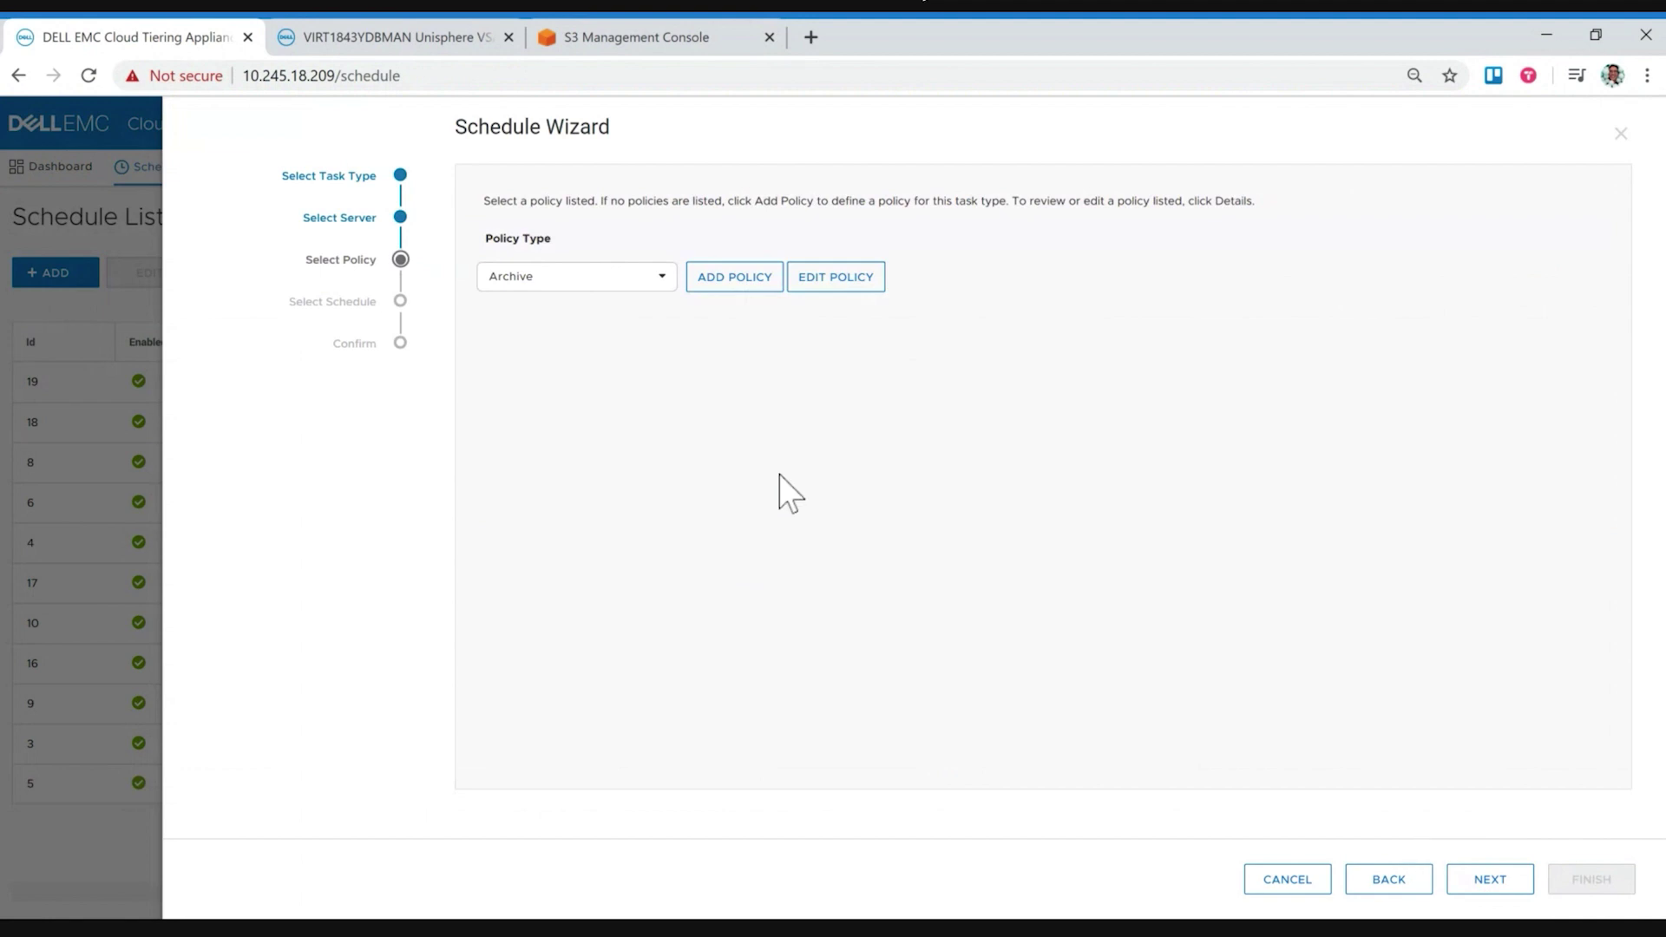
Step: Choose GreaterThan100MB from the Policy Type list and continue
left_click(621, 279)
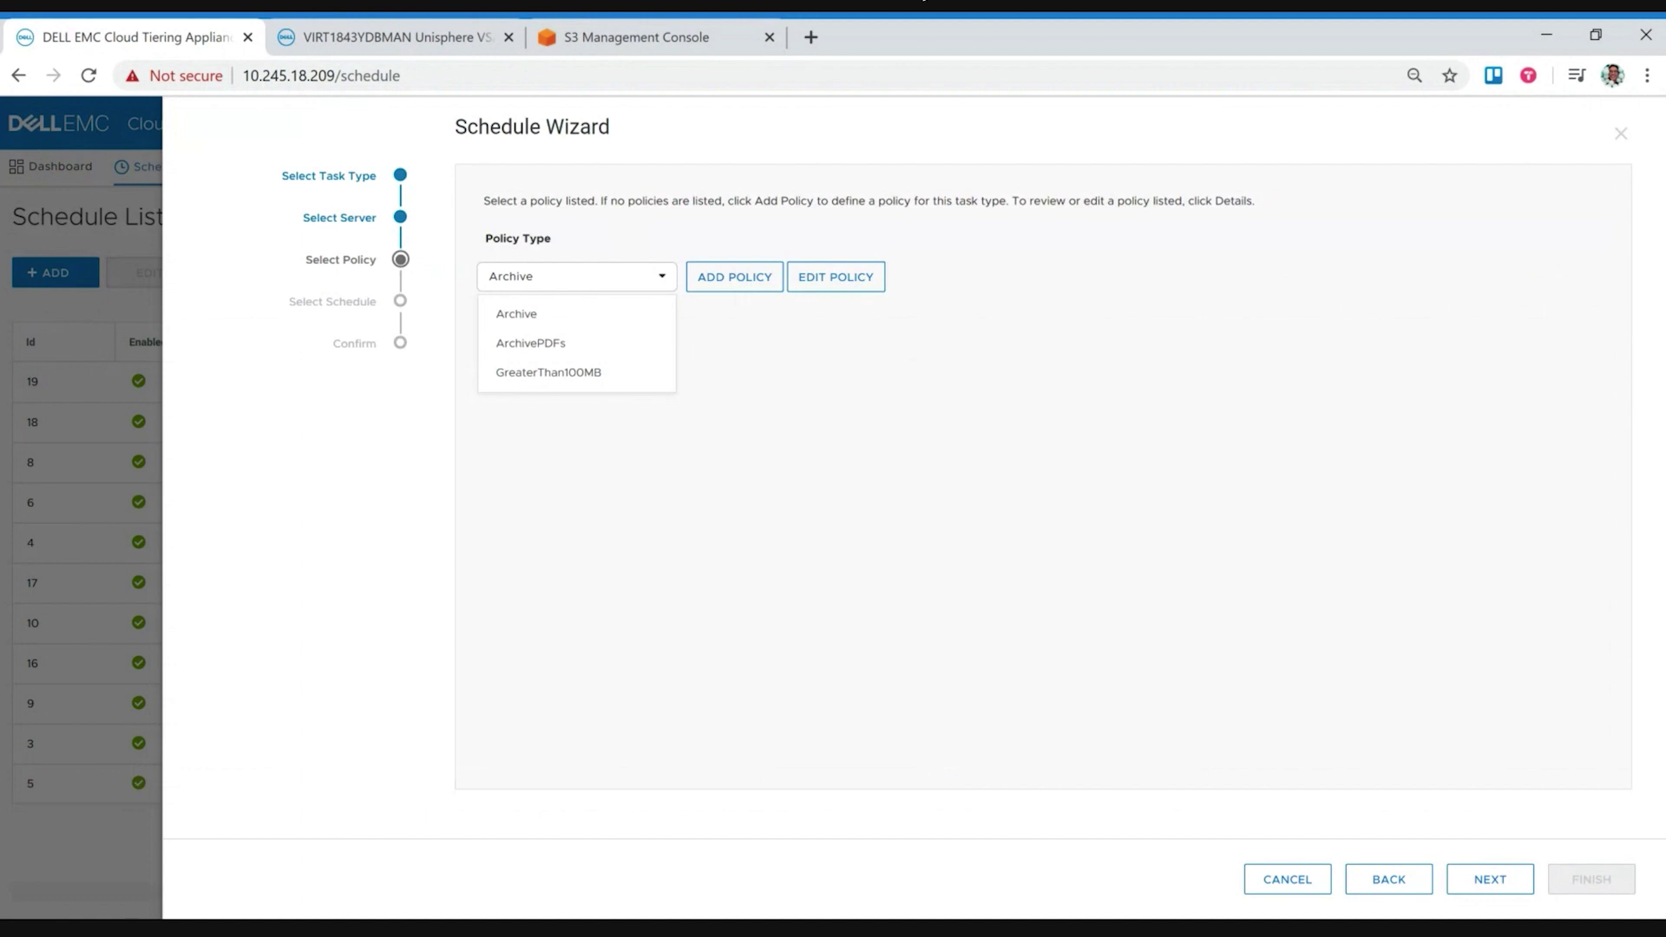
left_click(549, 373)
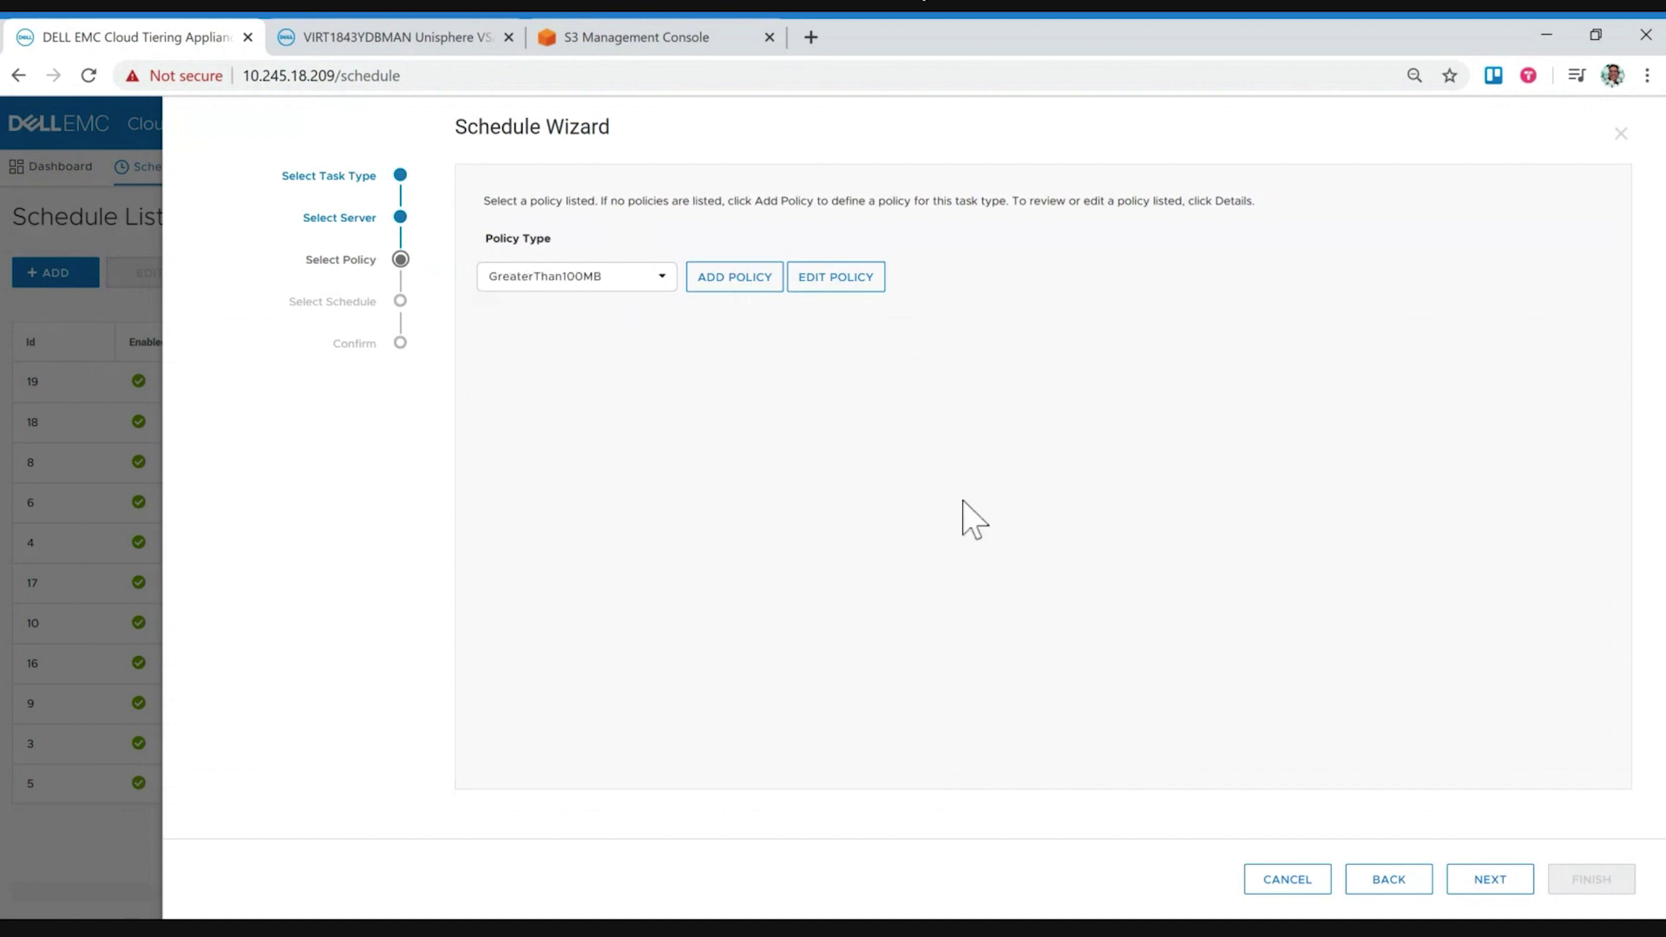
left_click(1492, 885)
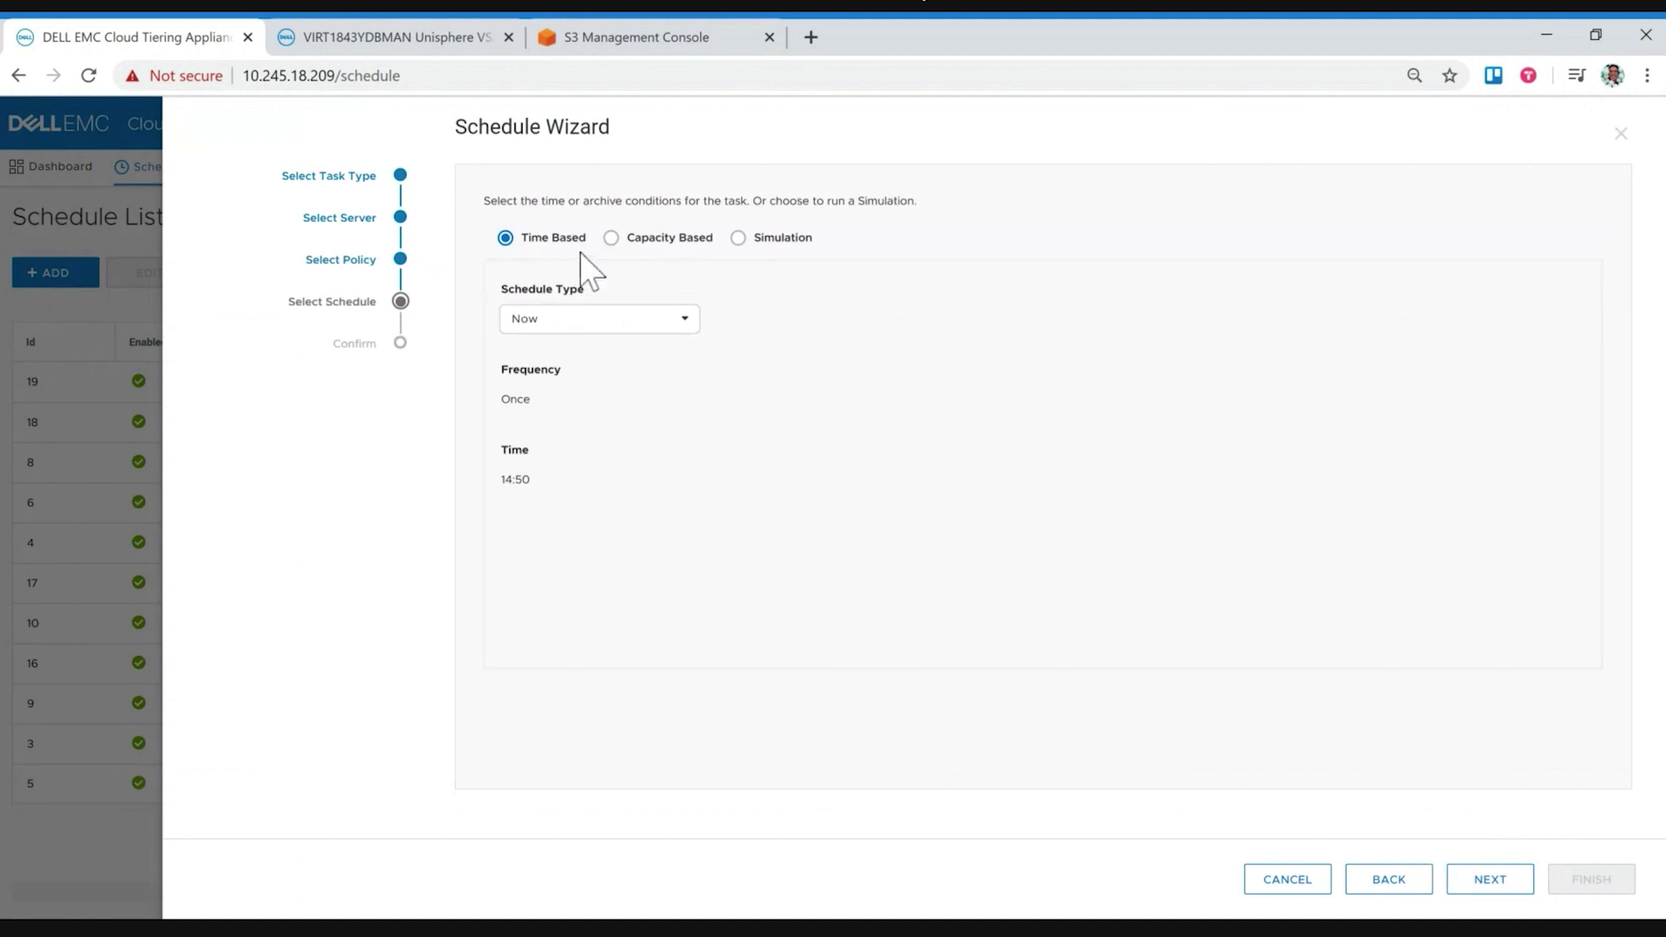
Step: Review Time Based and Capacity Based options, then set the schedule to Simulation with Detailed checked
left_click(570, 322)
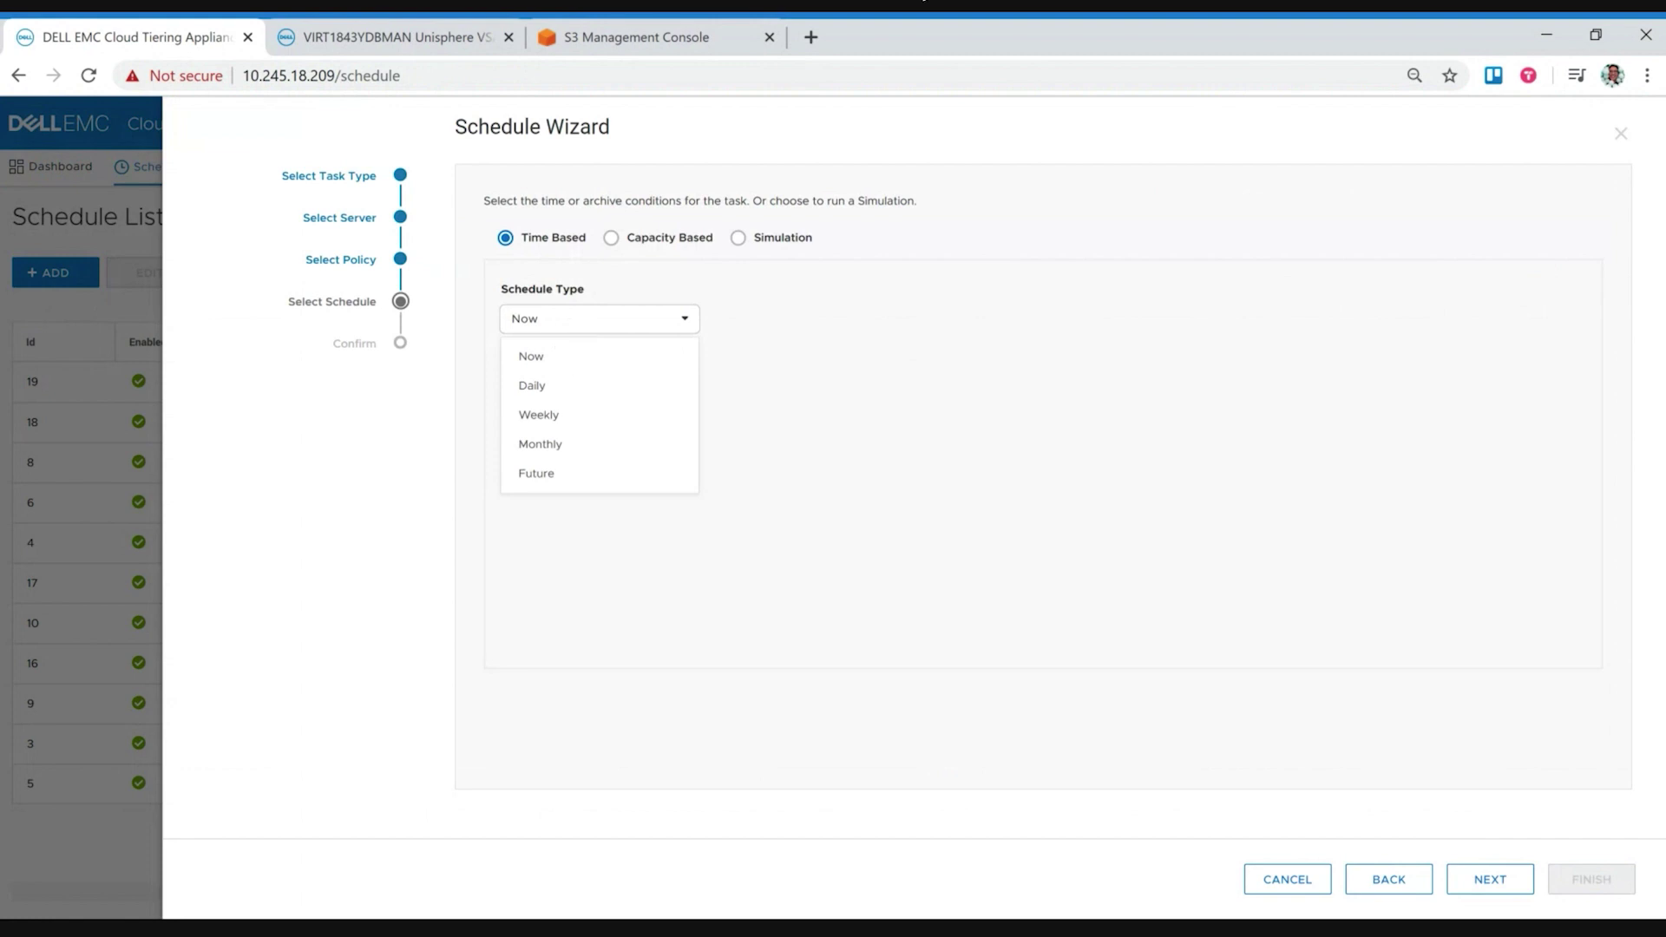
left_click(626, 253)
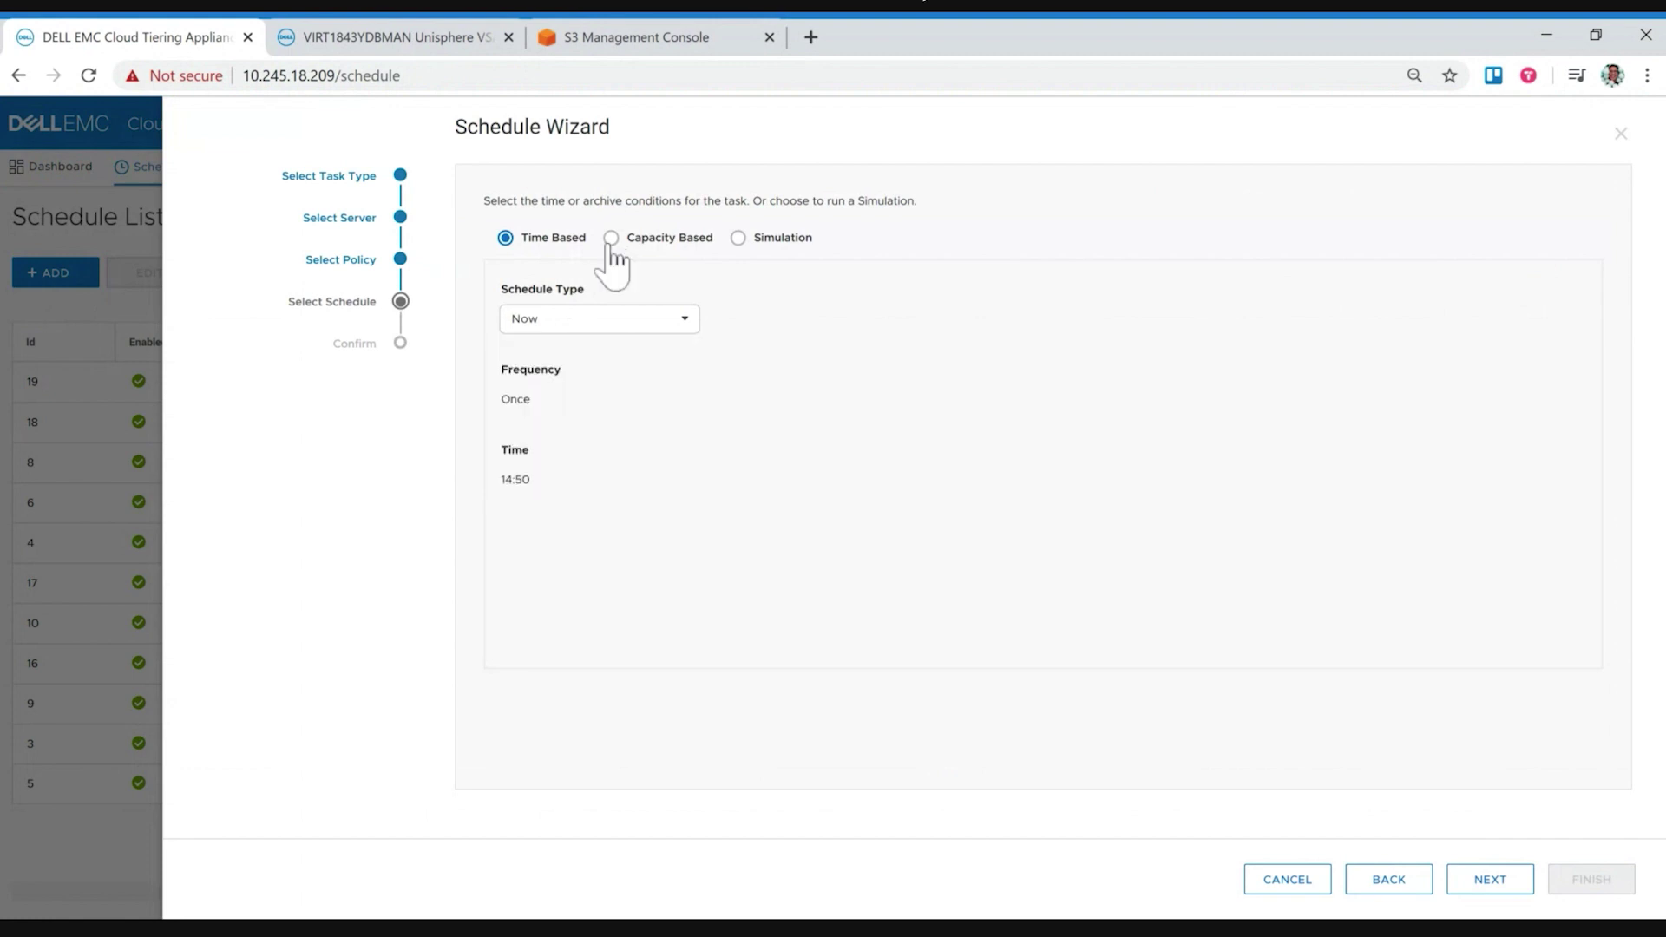
left_click(612, 239)
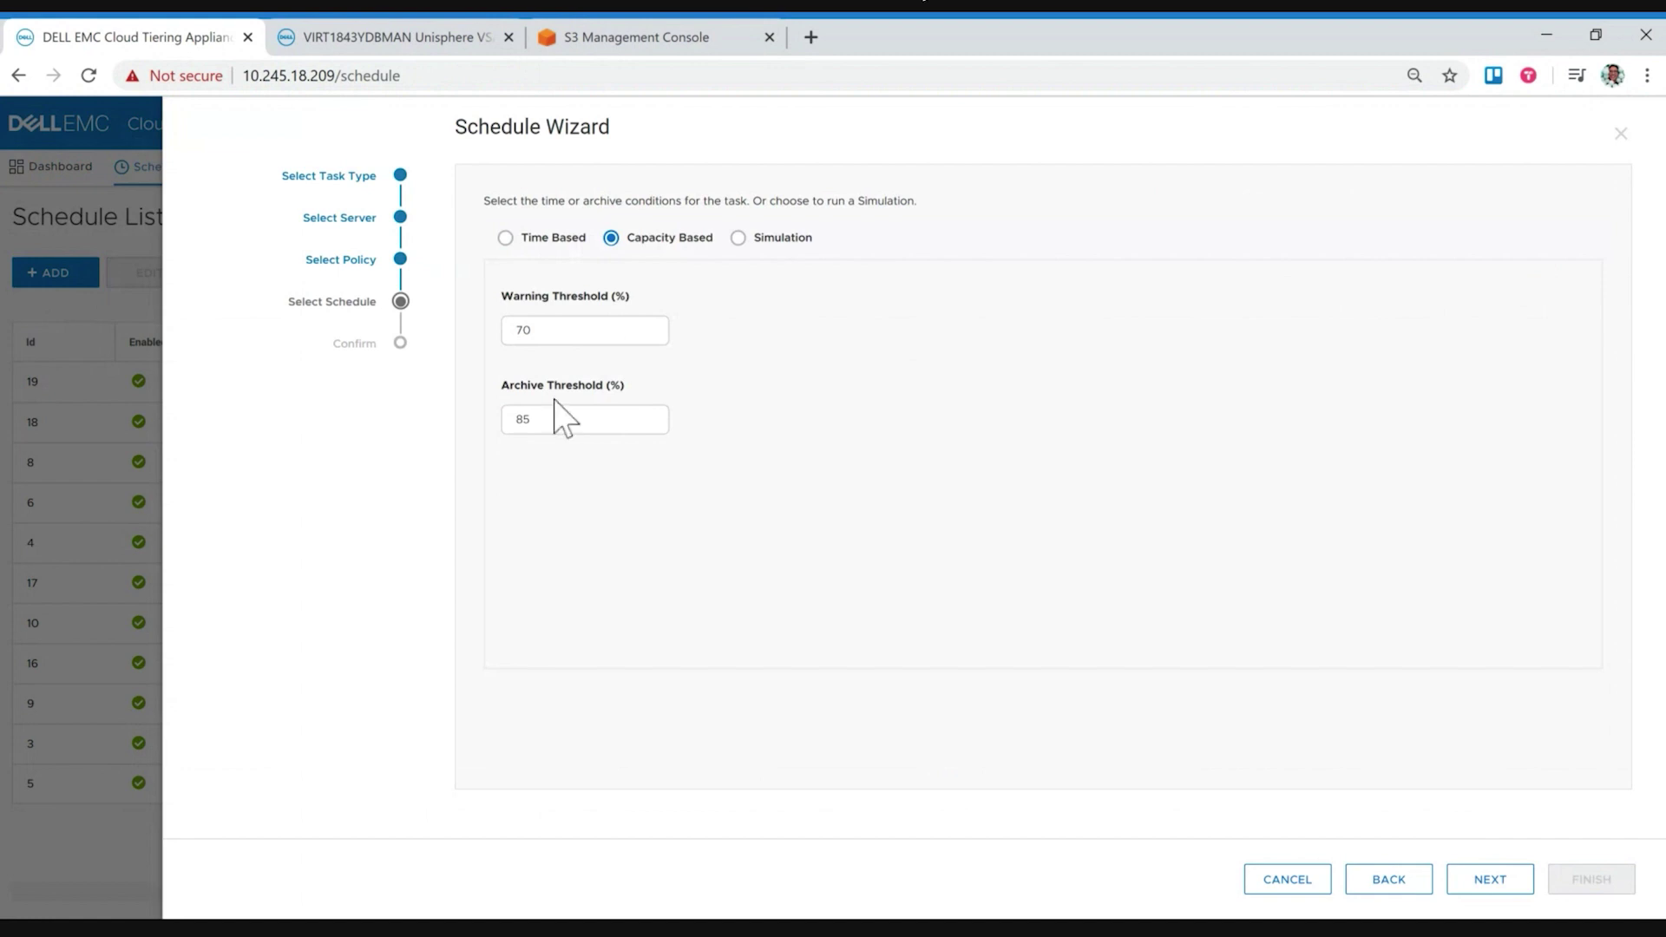
left_click(739, 242)
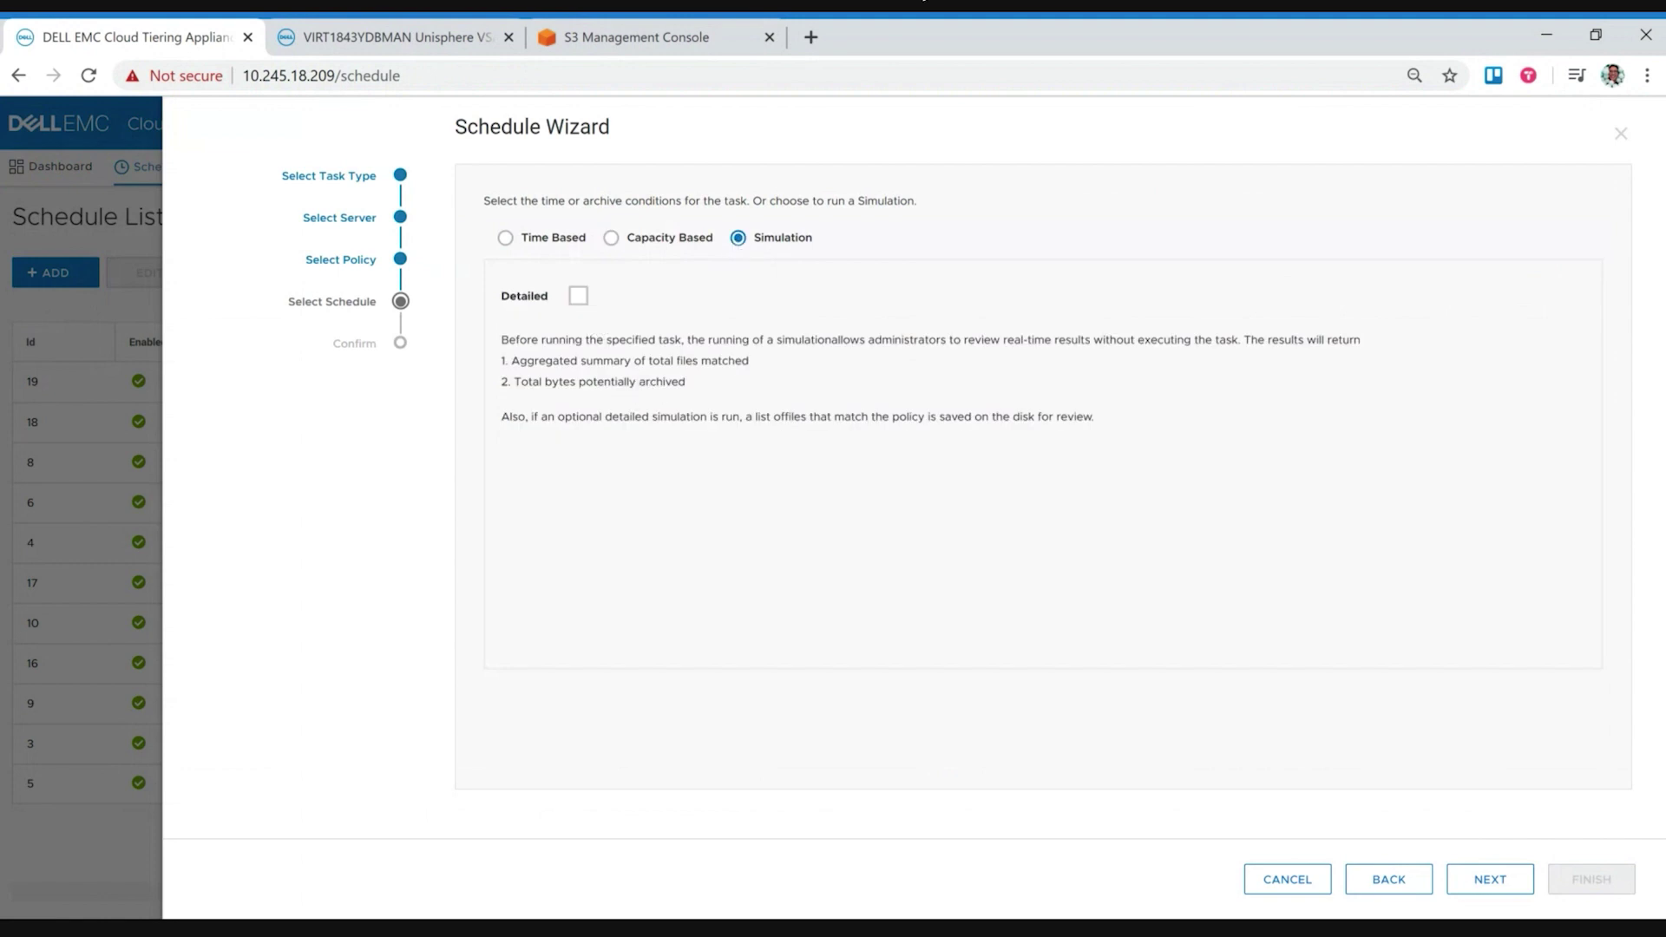
left_click(576, 297)
Step: Confirm and finish the wizard, adding Archive task 20, and dismiss the Info message
left_click(1489, 879)
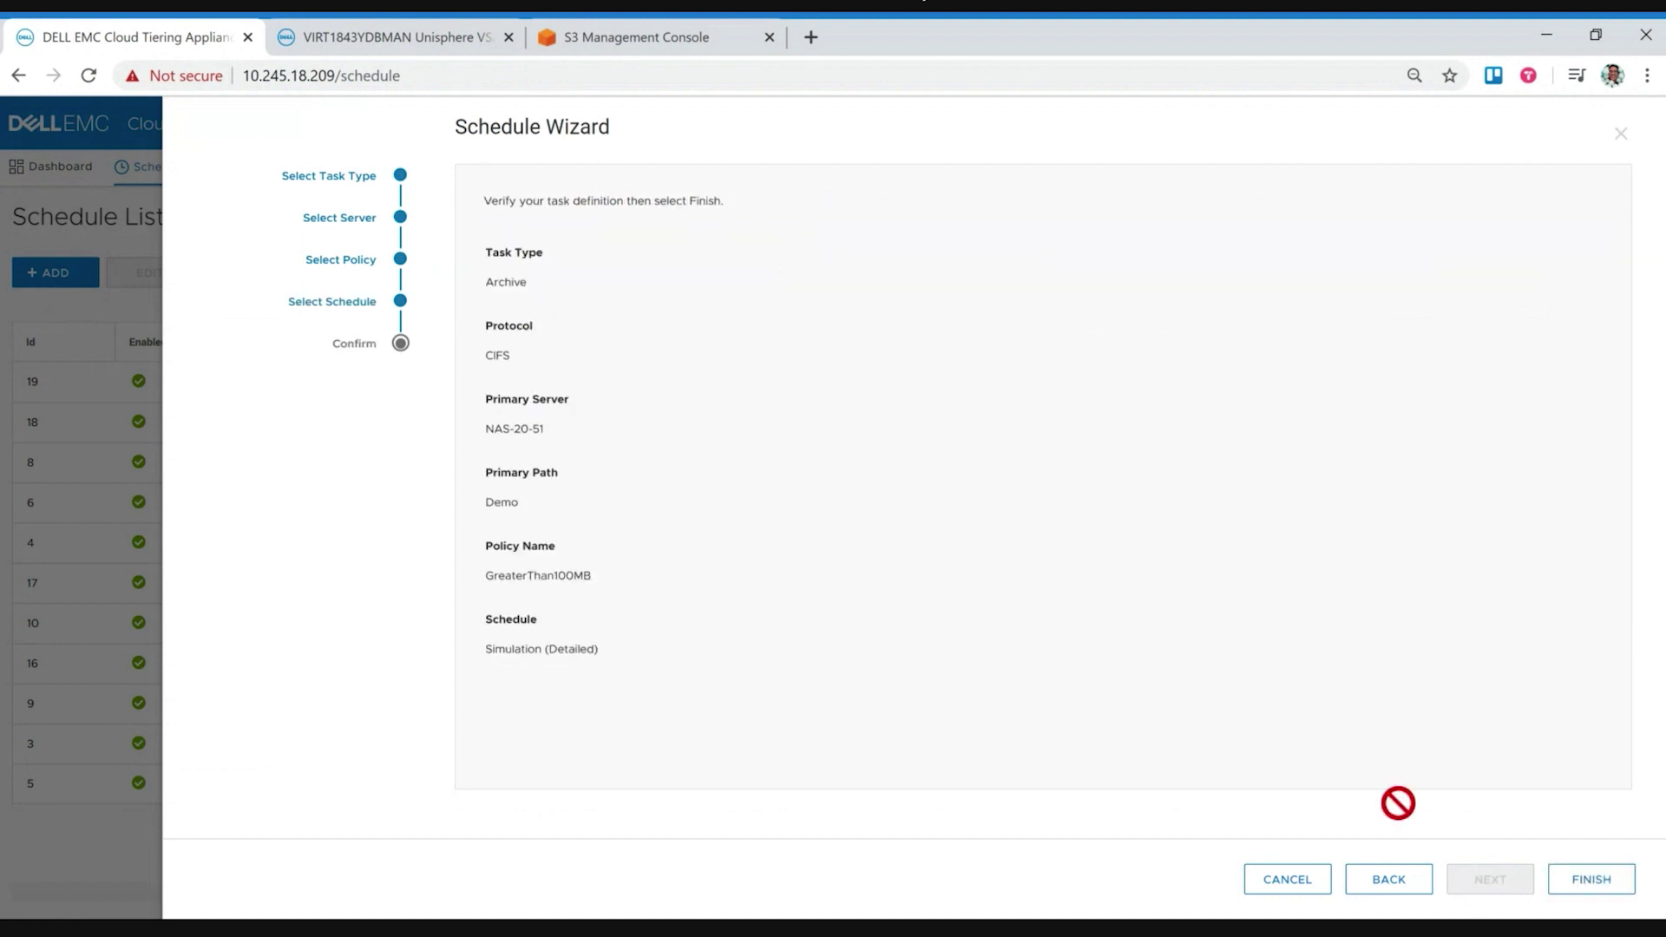
left_click(1577, 894)
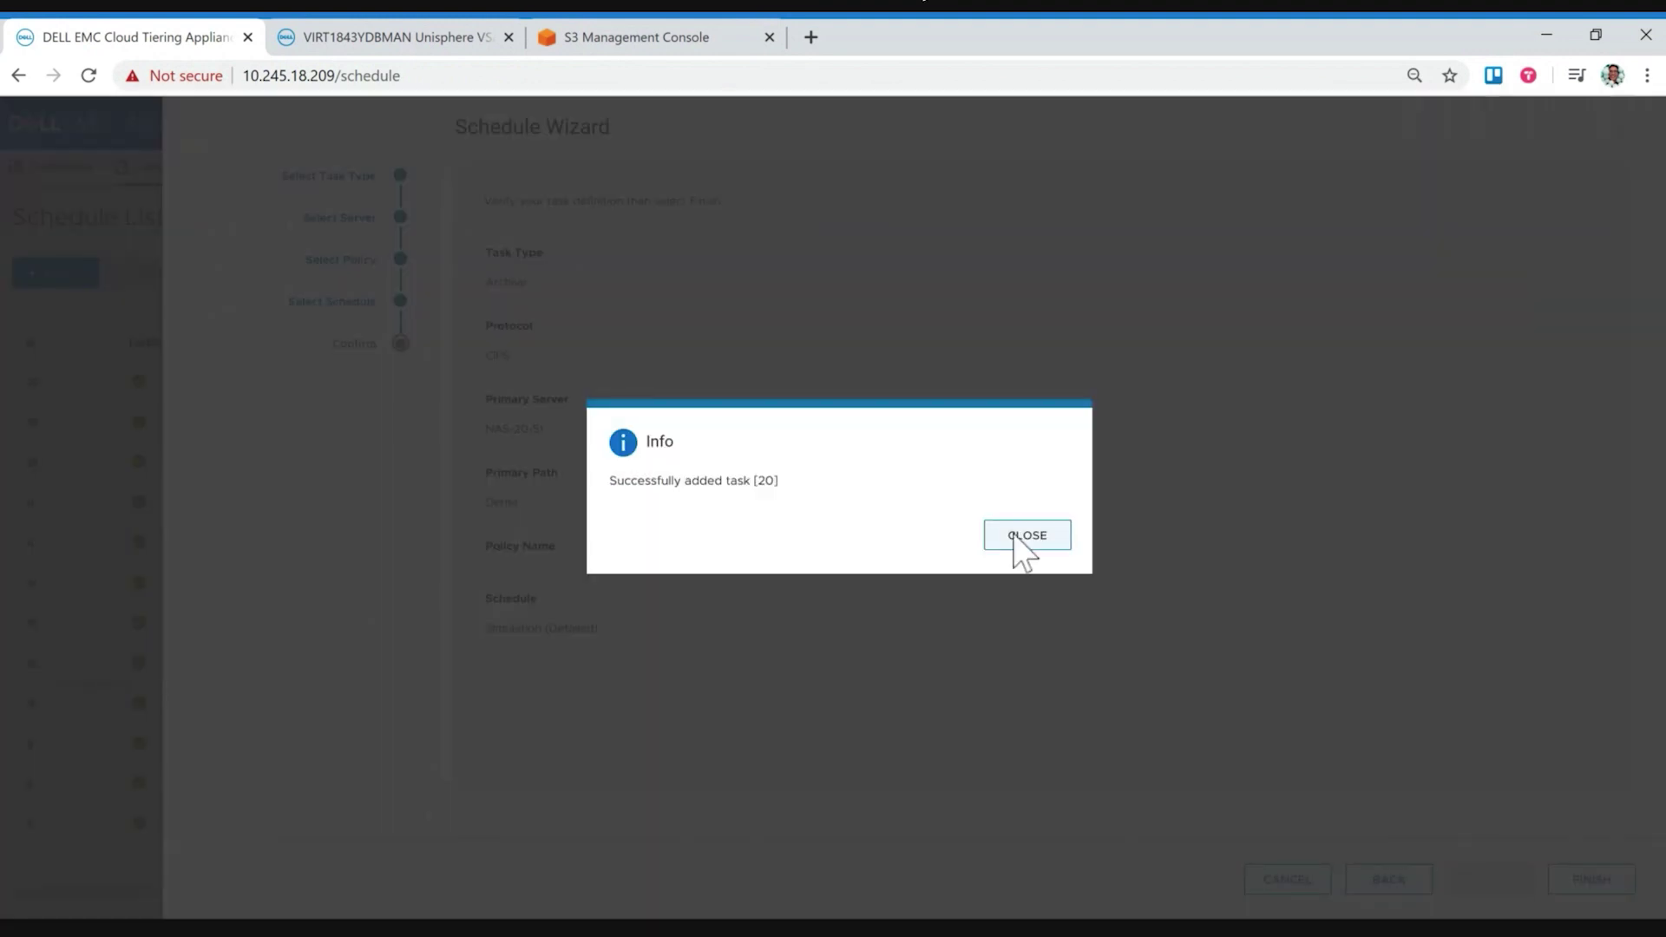
left_click(1017, 538)
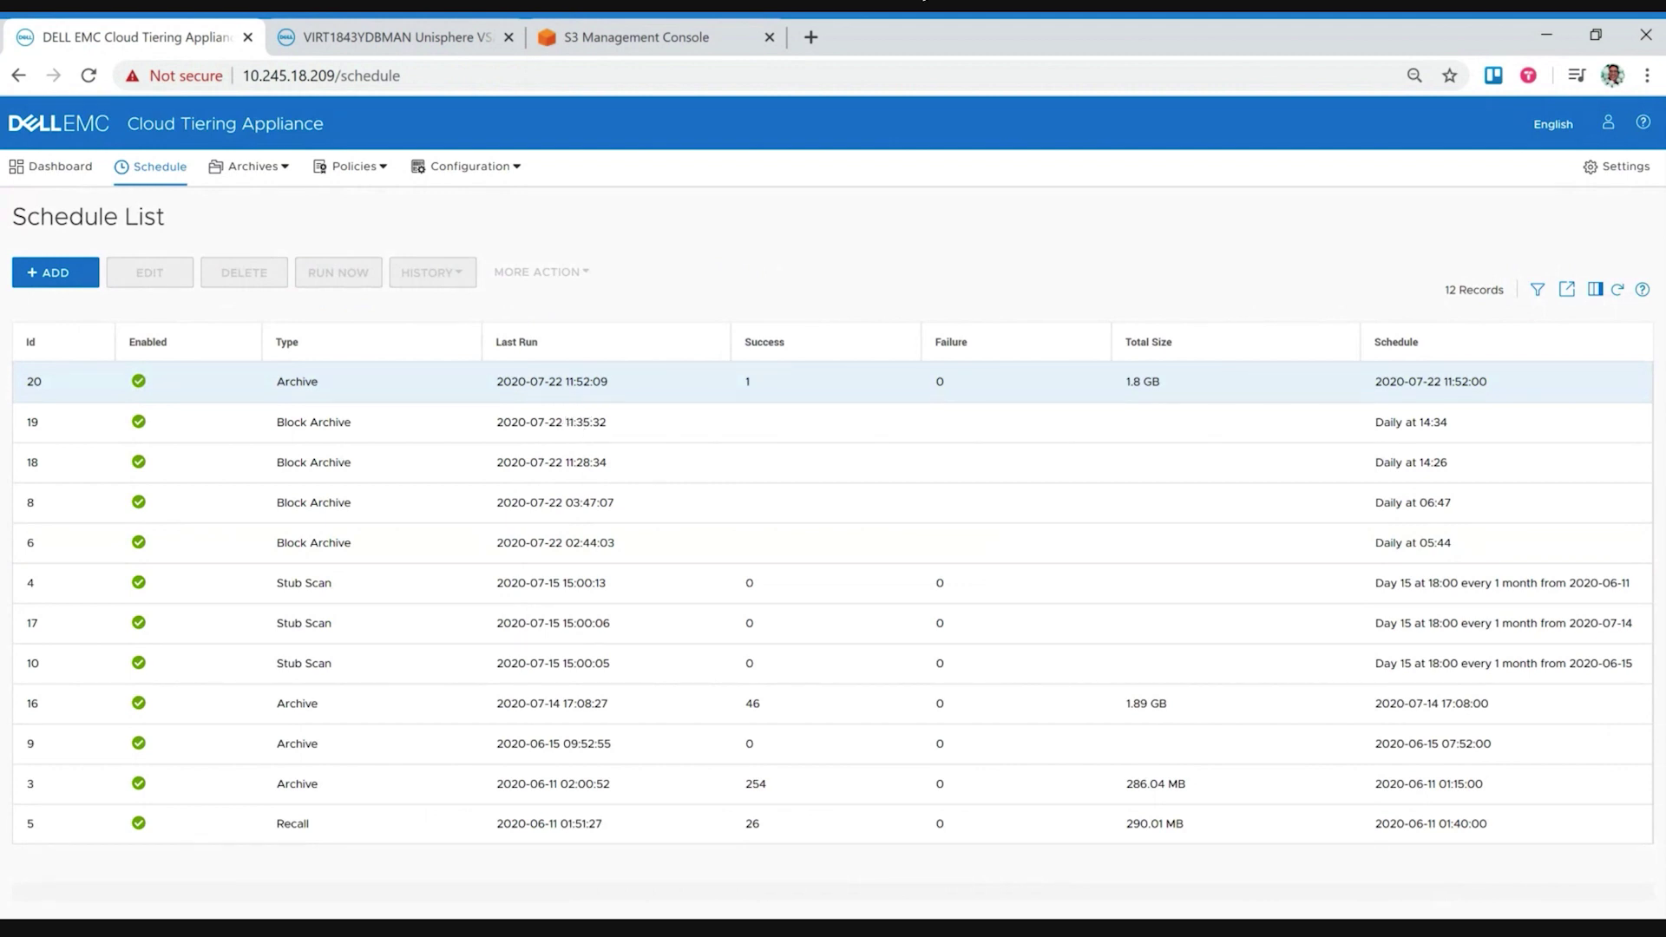
left_click(363, 169)
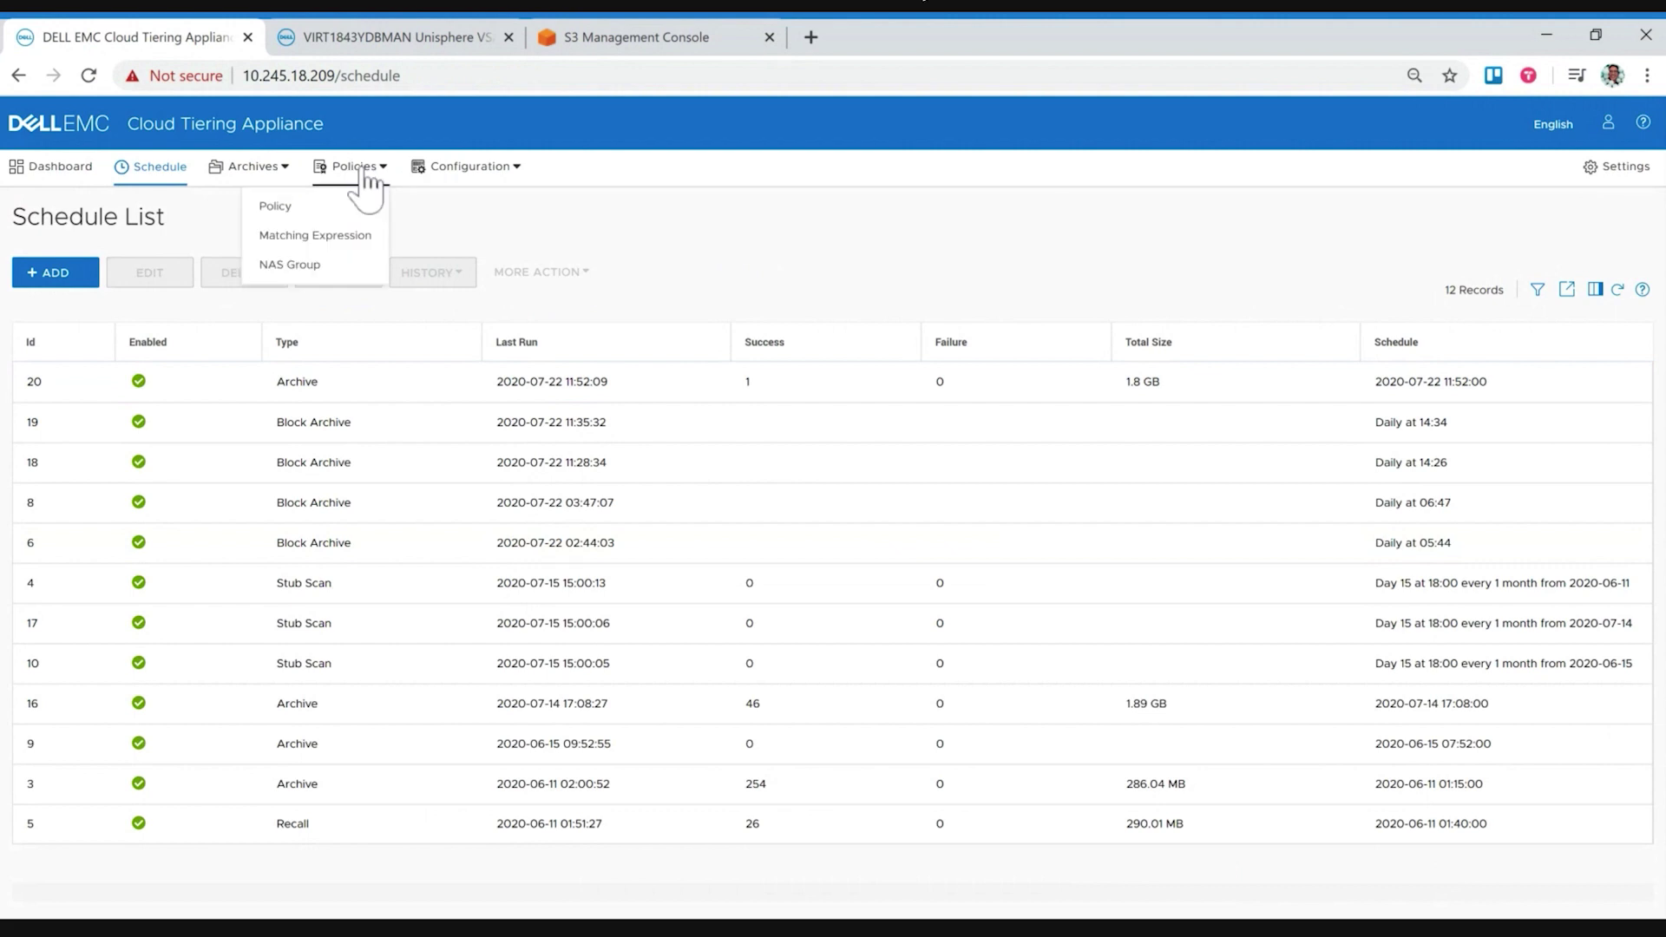
Step: Open the ArchivePDFs policy for editing and advance to its Define Policy Rules step
left_click(326, 206)
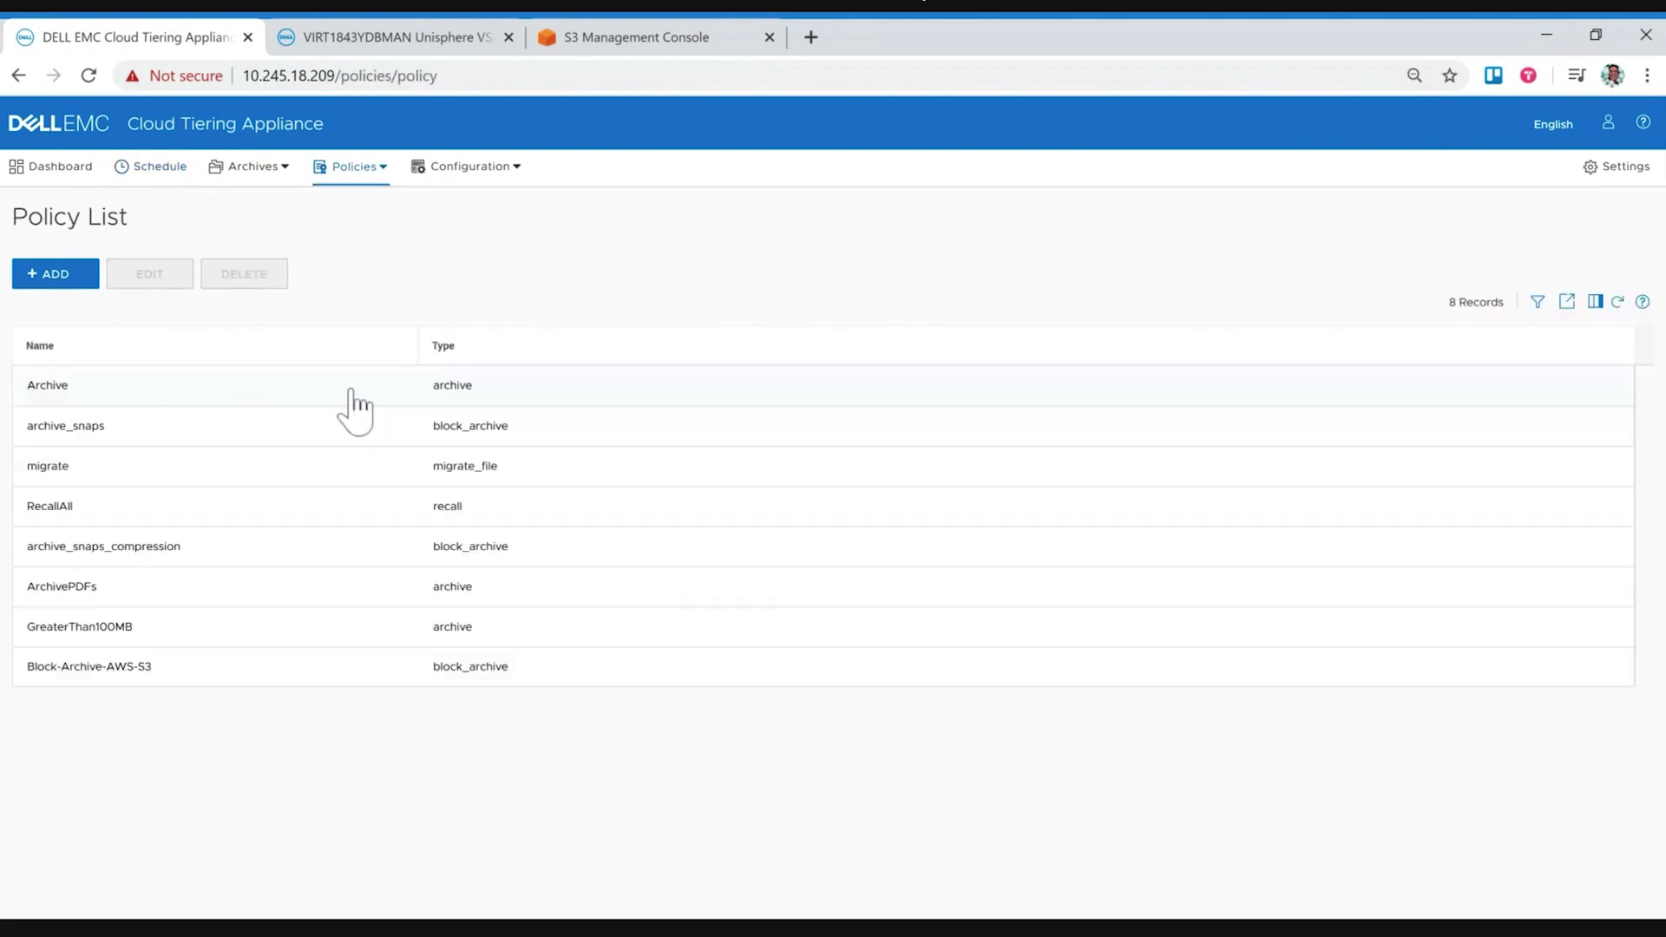
left_click(157, 599)
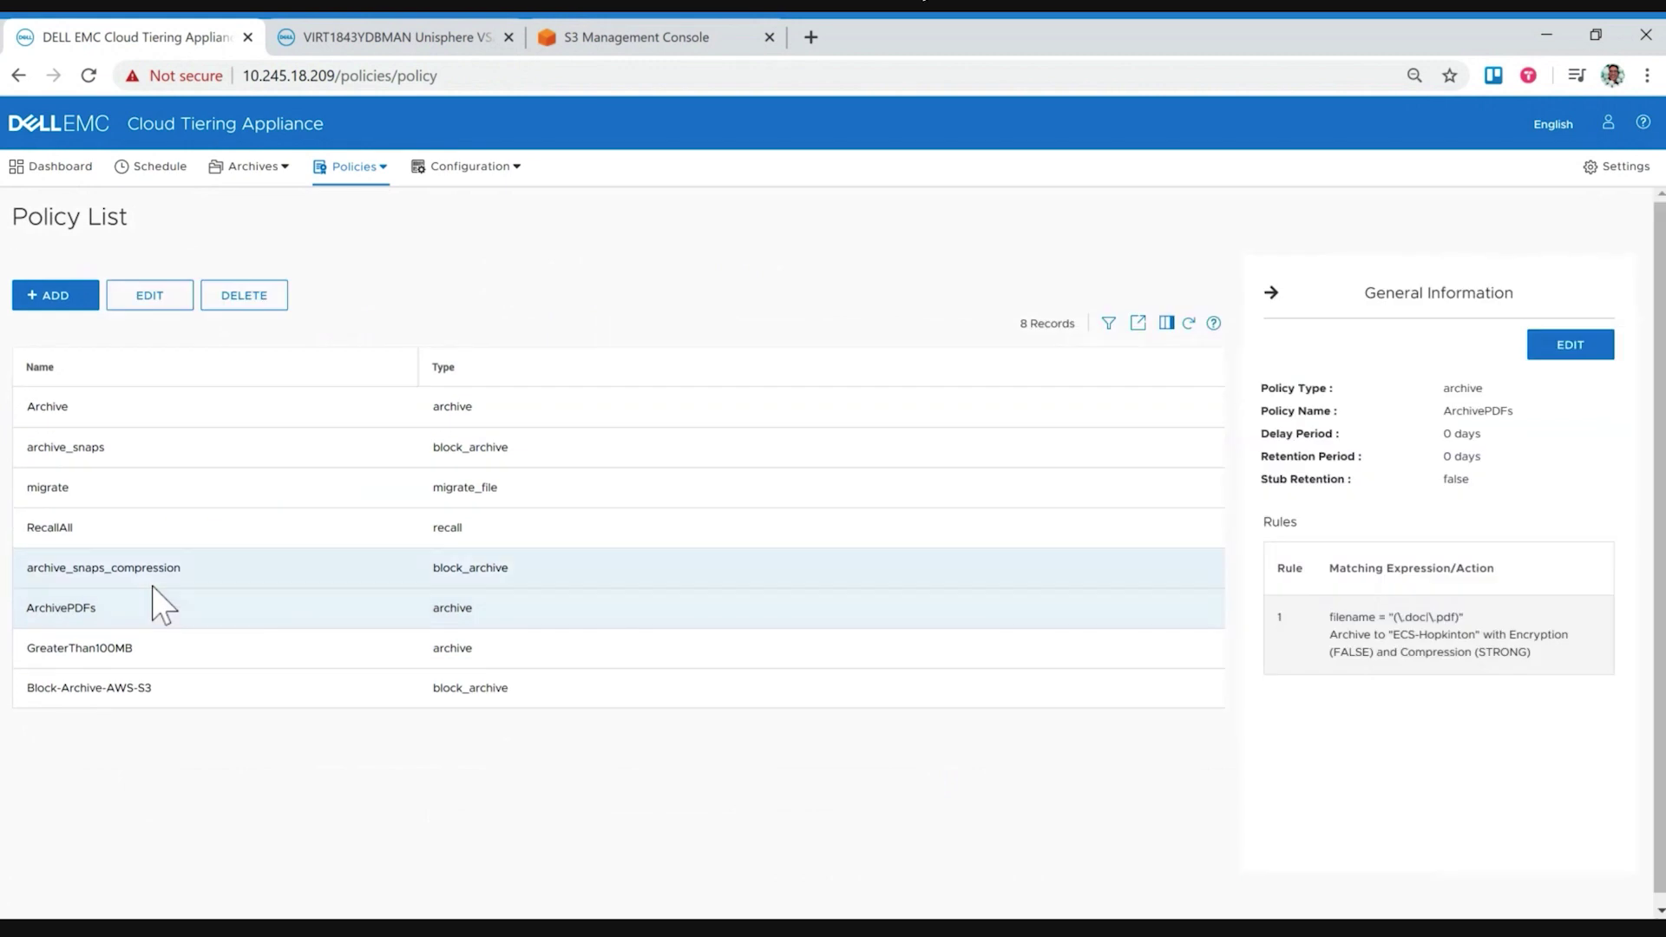
left_click(173, 310)
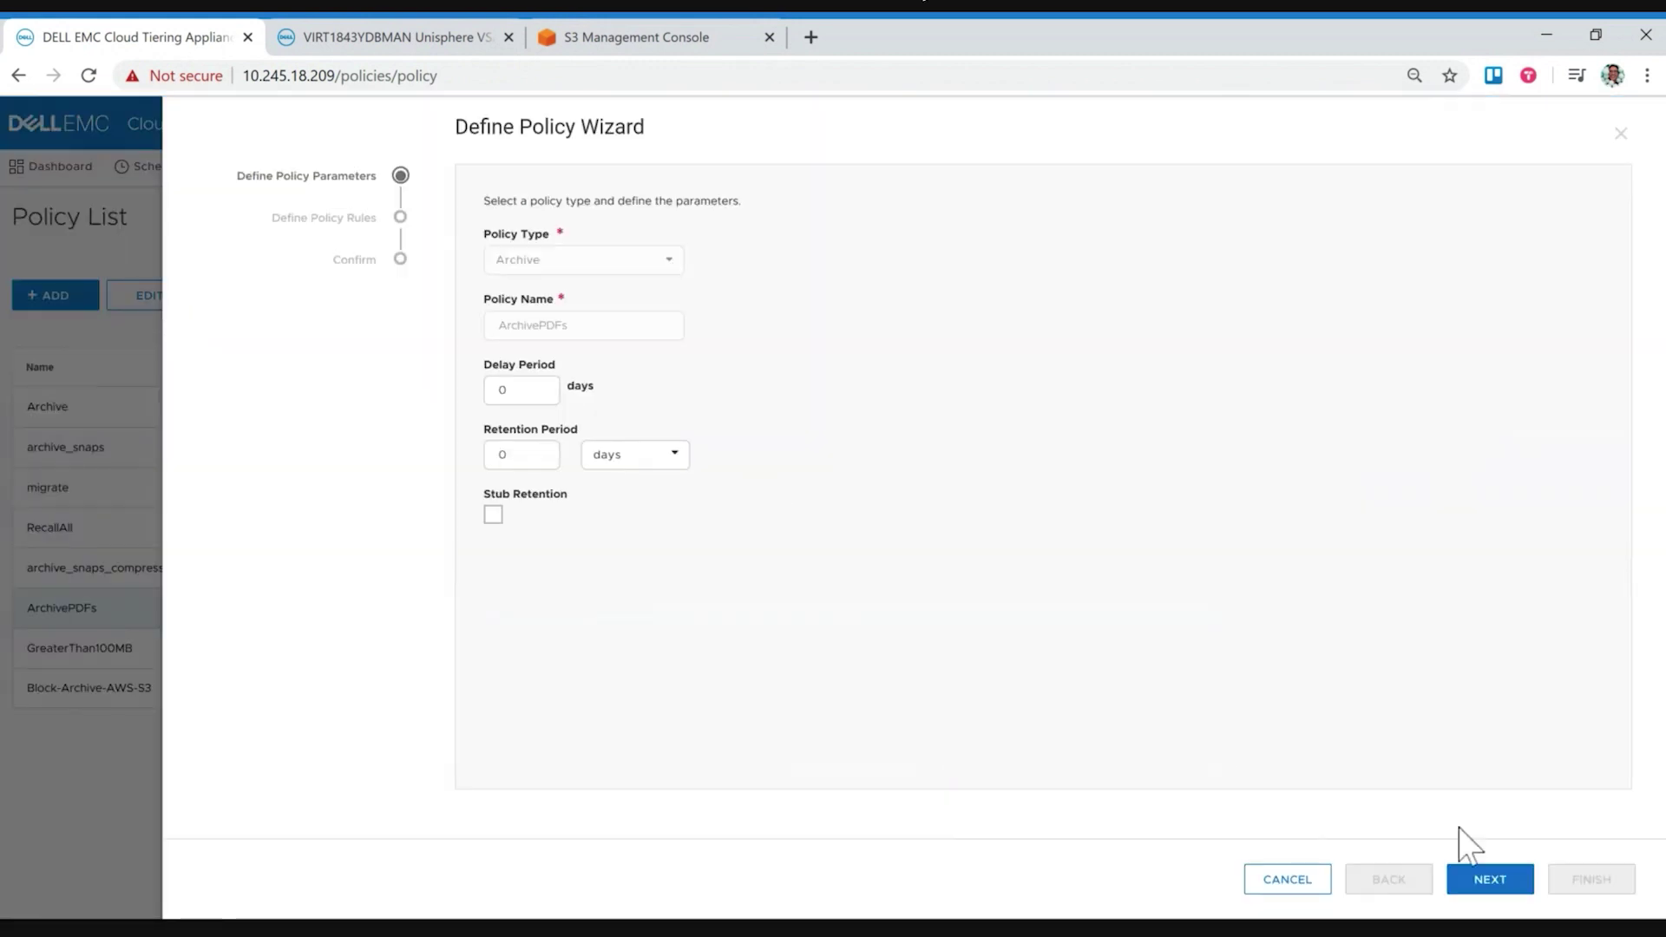
left_click(1488, 879)
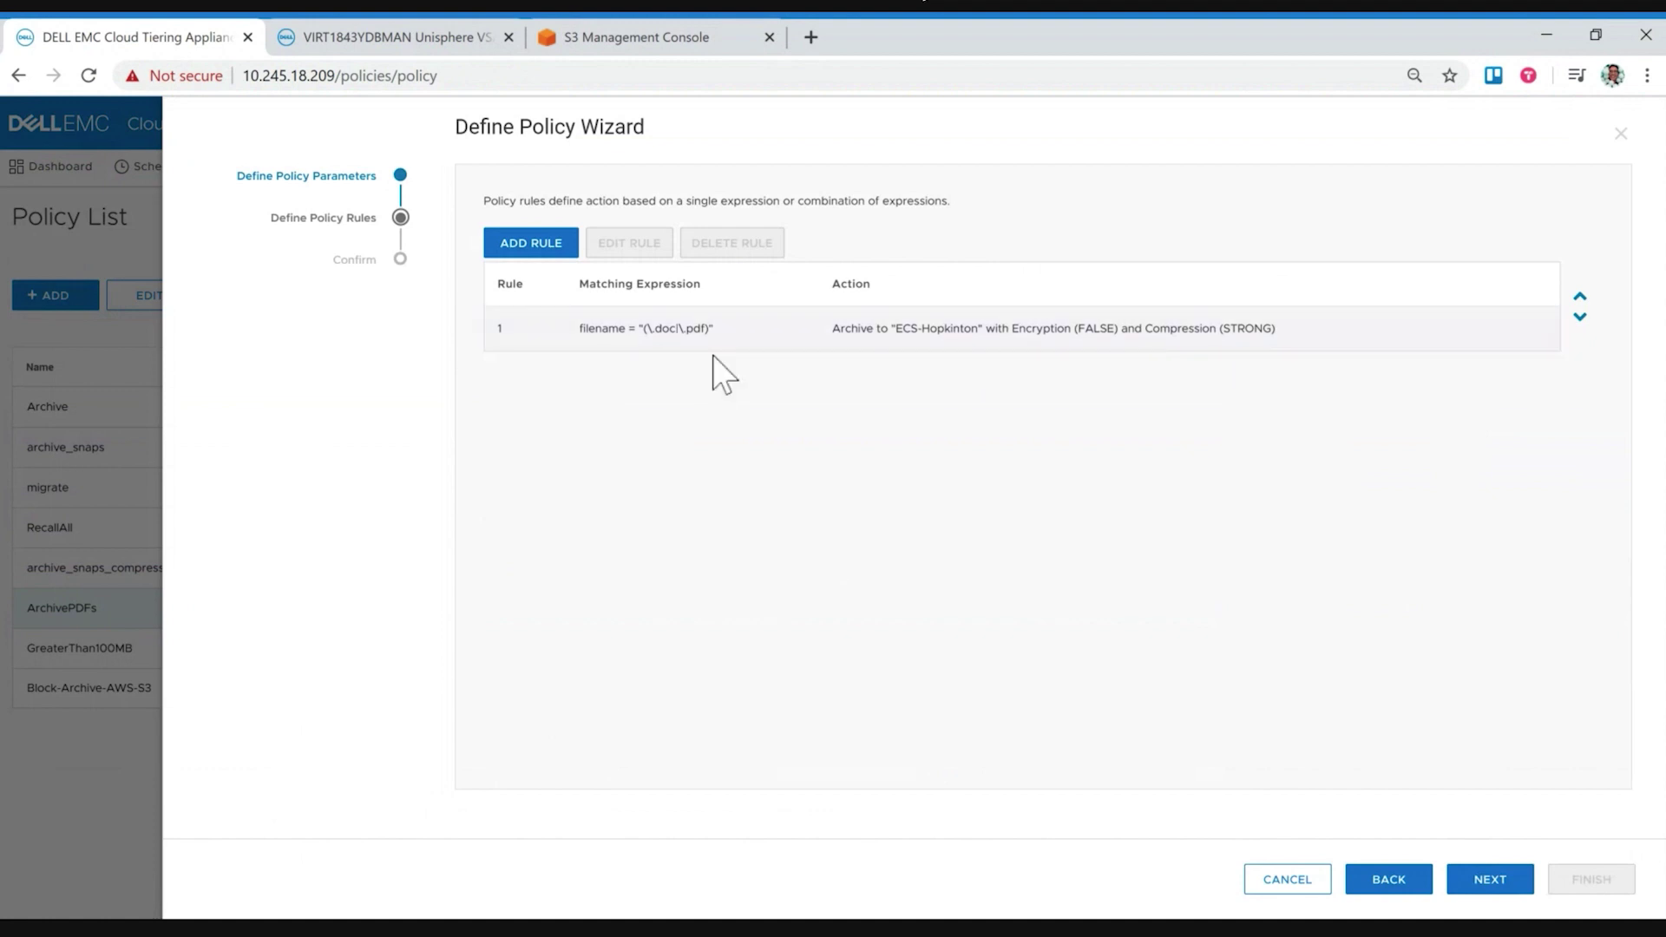
Step: Start a new rule and review its File Attributes dropdown, then discard the rule and leave ArchivePDFs unchanged
left_click(533, 245)
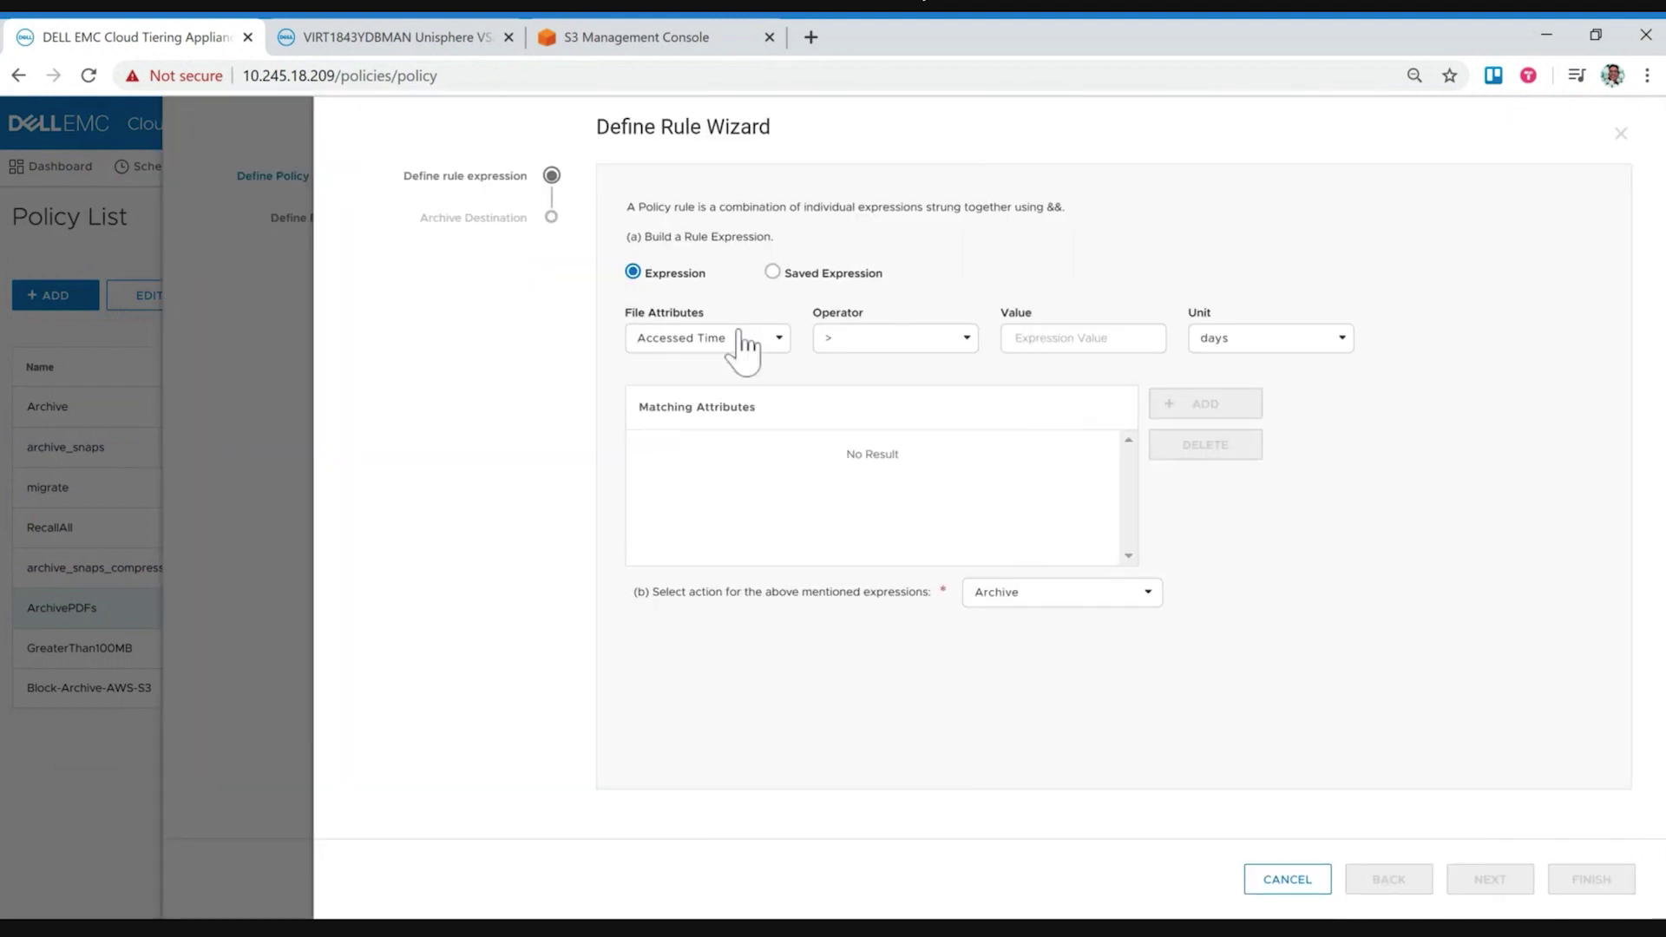
left_click(740, 337)
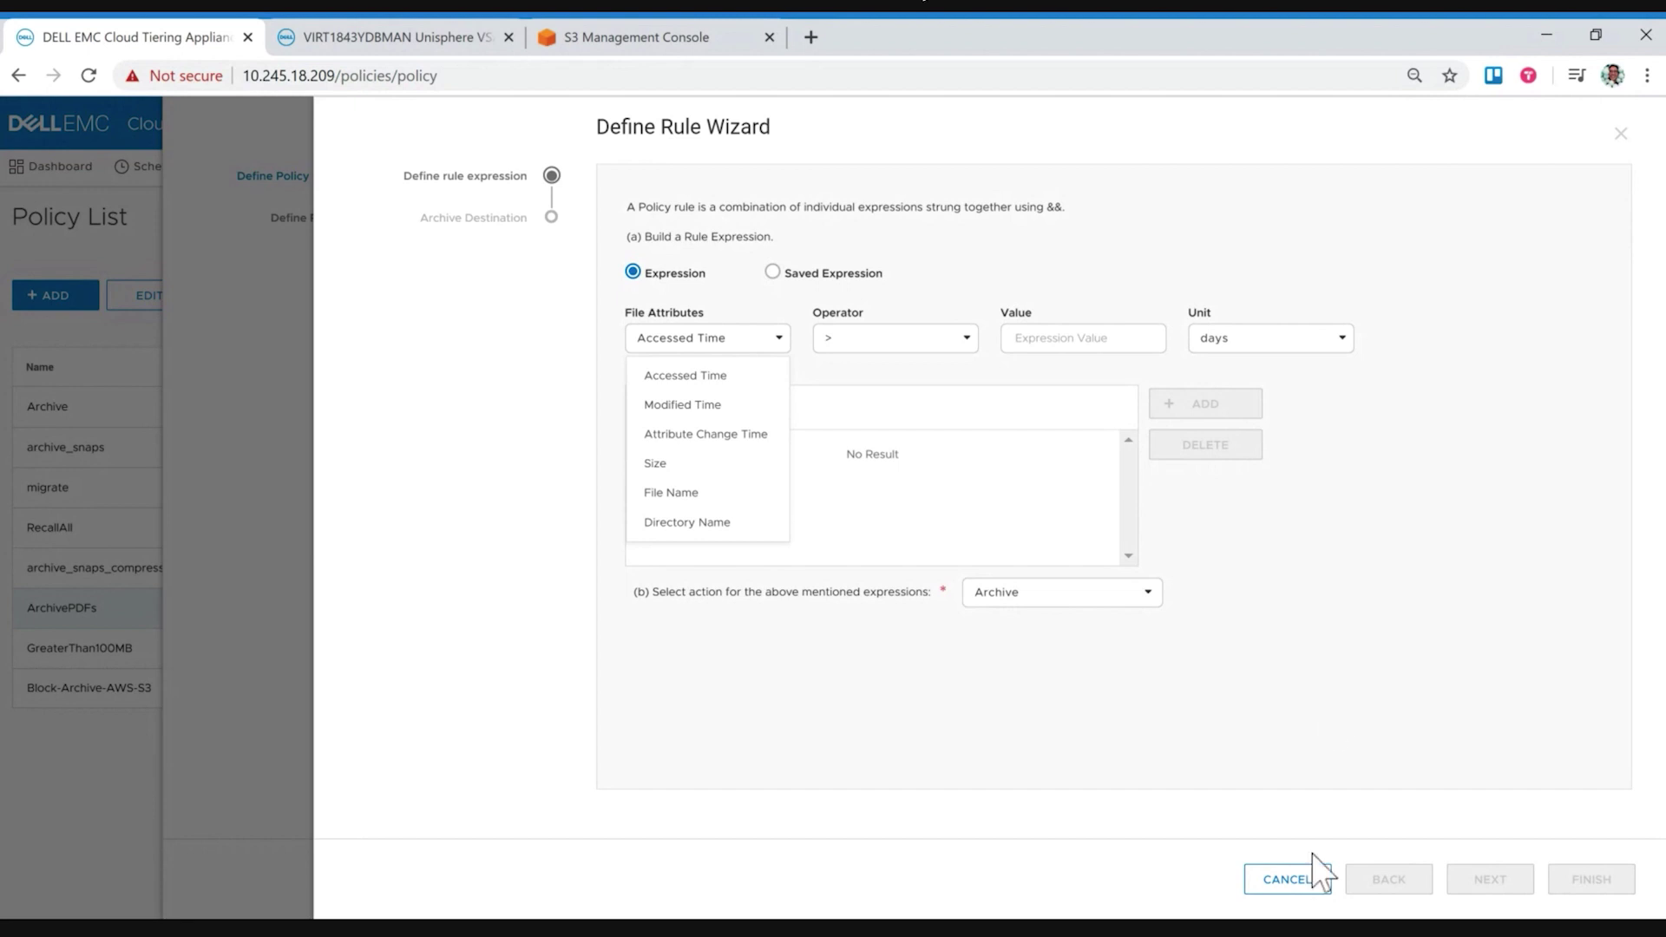
left_click(1293, 880)
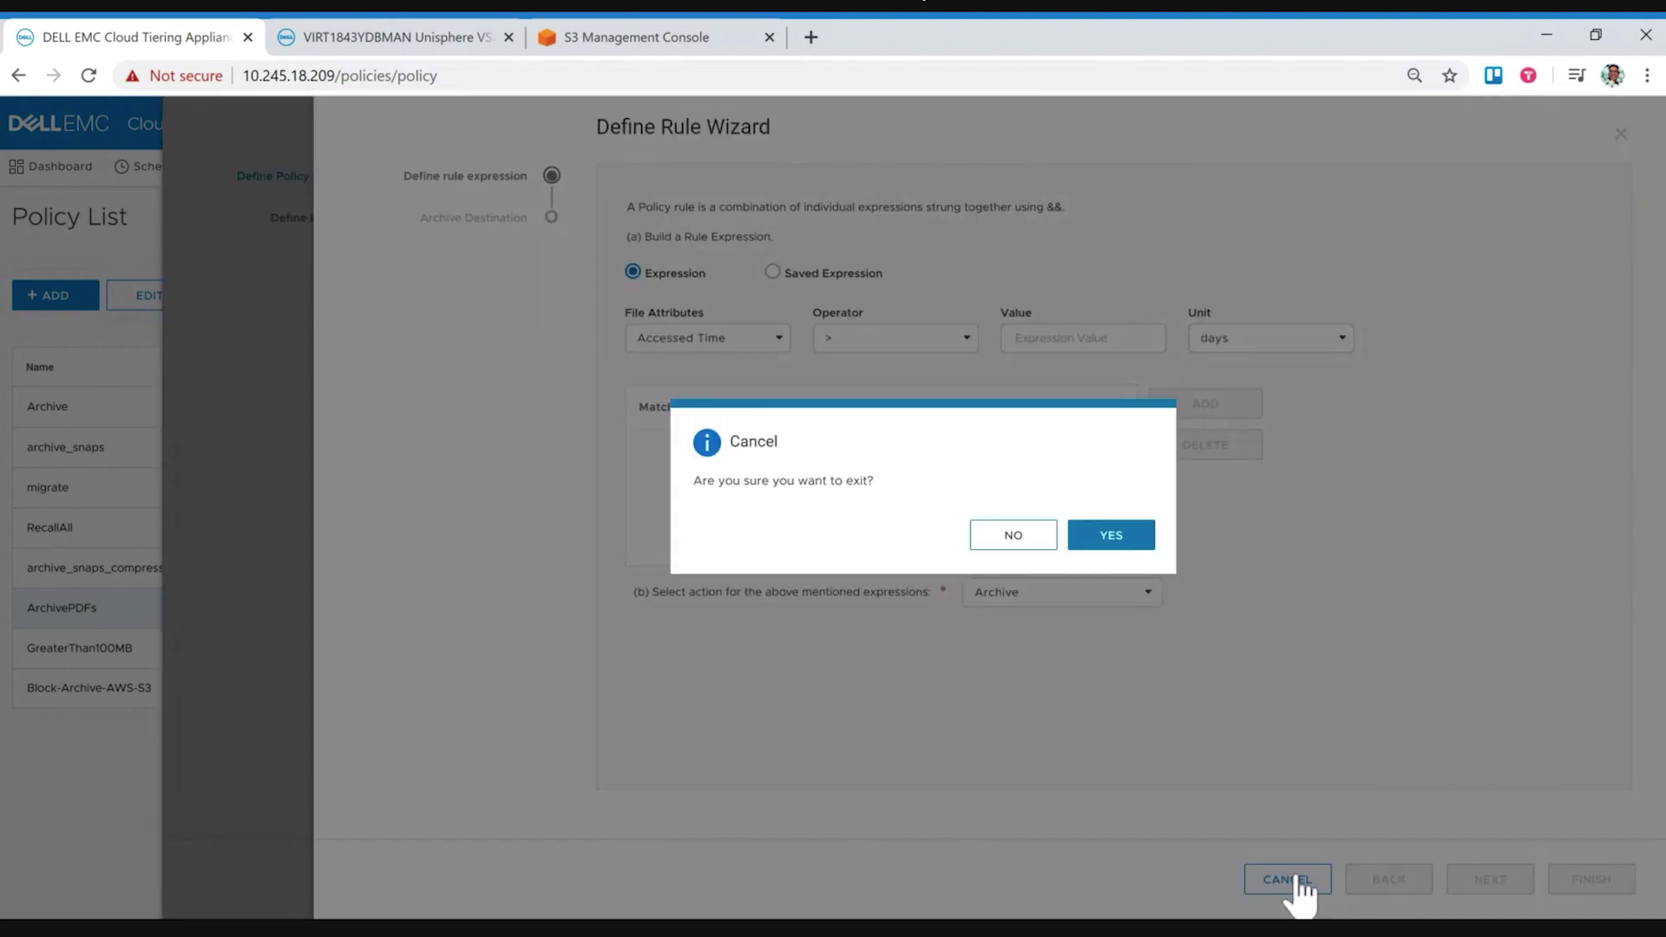
left_click(1113, 544)
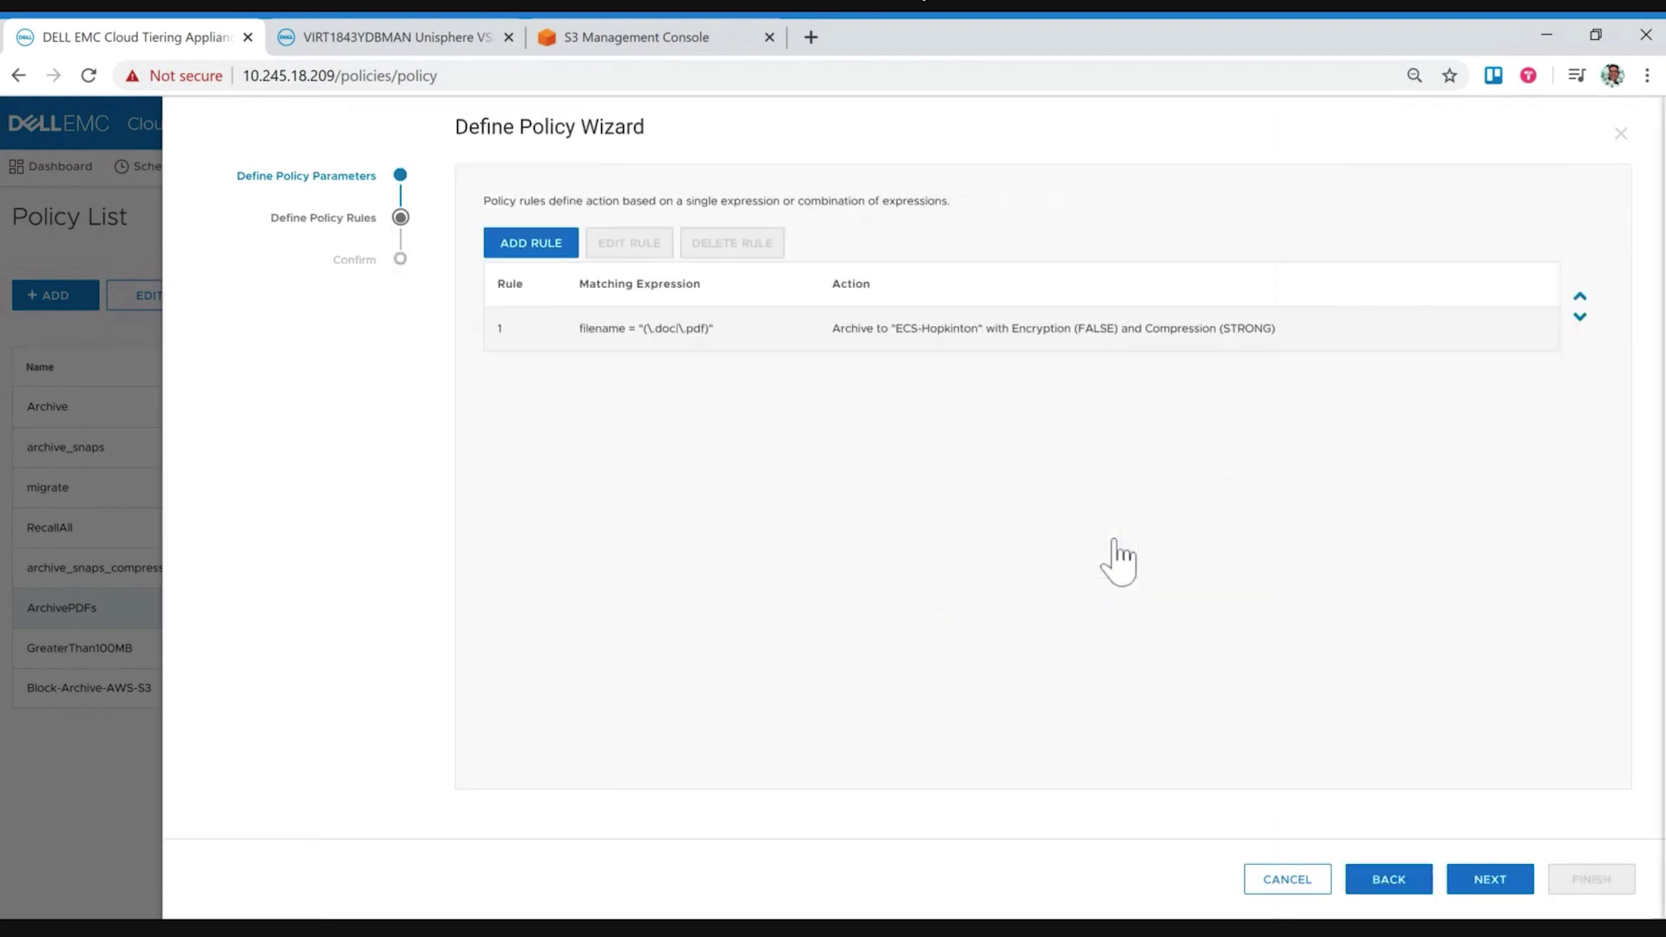
left_click(1290, 881)
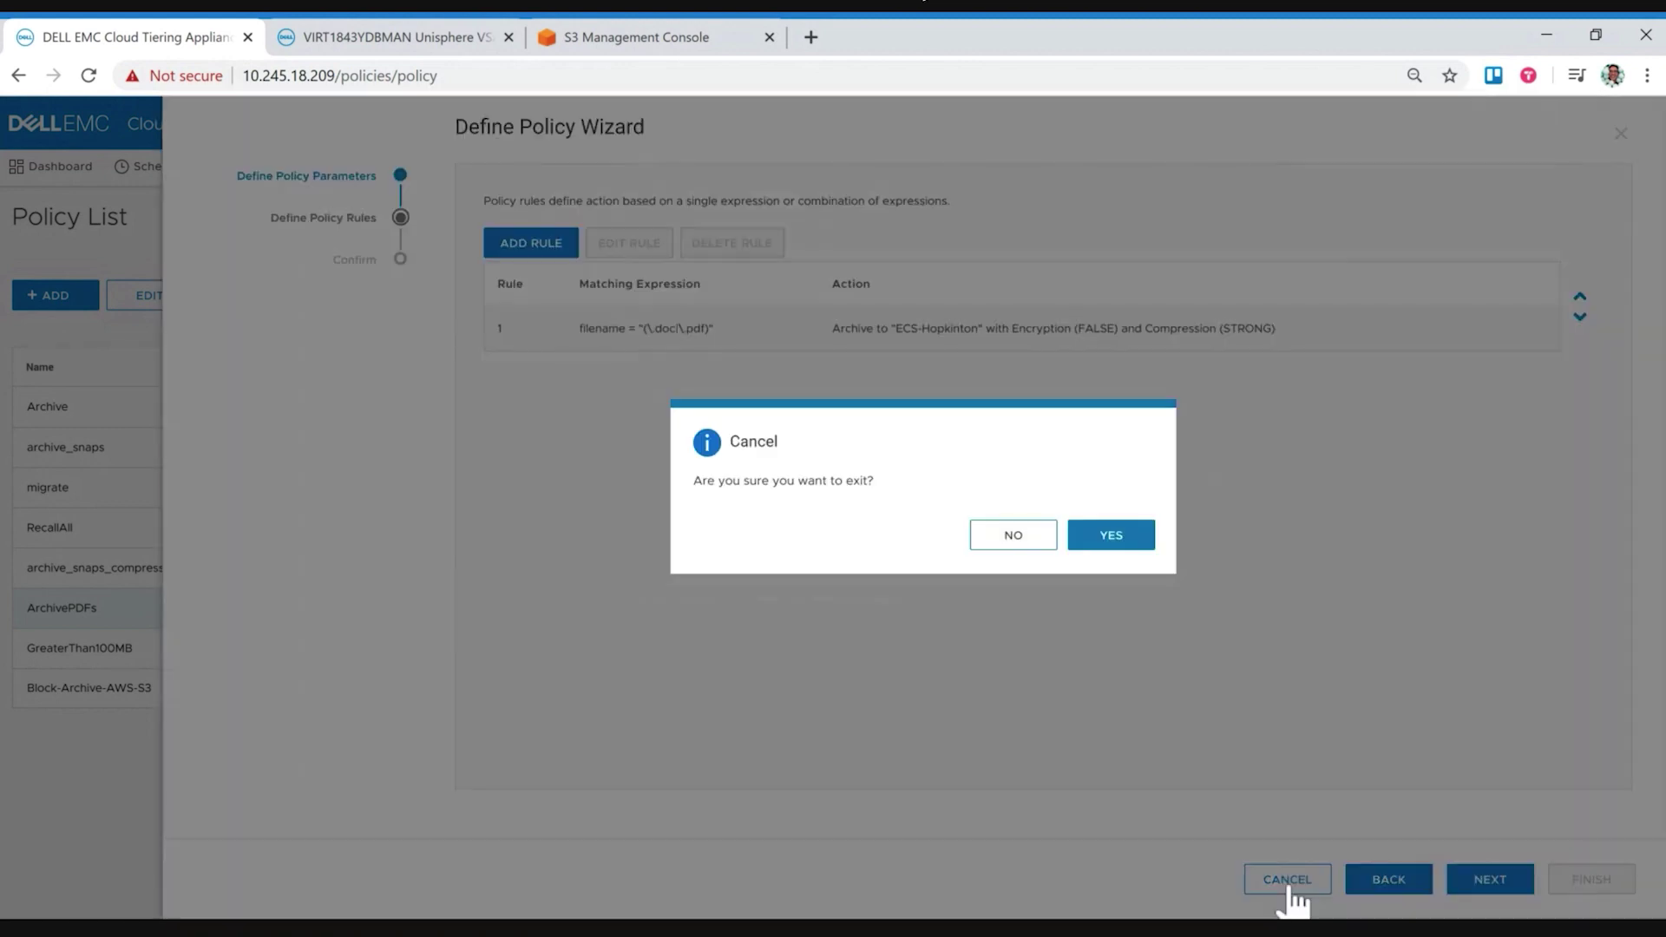
left_click(1113, 541)
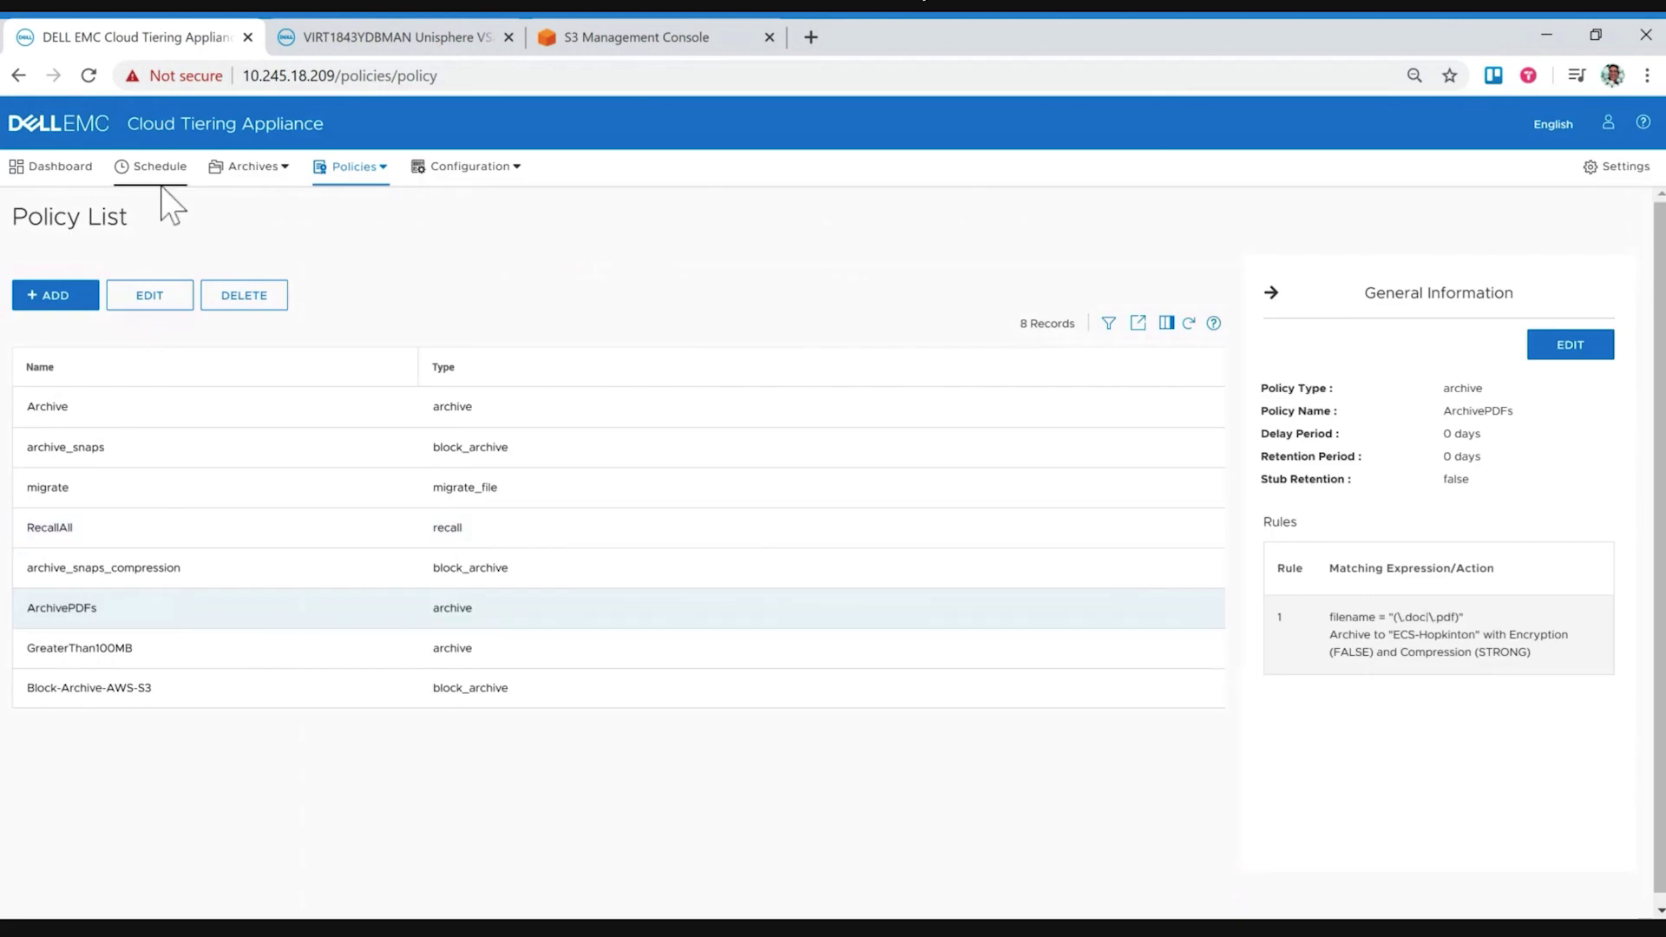
Step: Go back to the Dashboard overview of tiered files, snapshots and usage
left_click(60, 167)
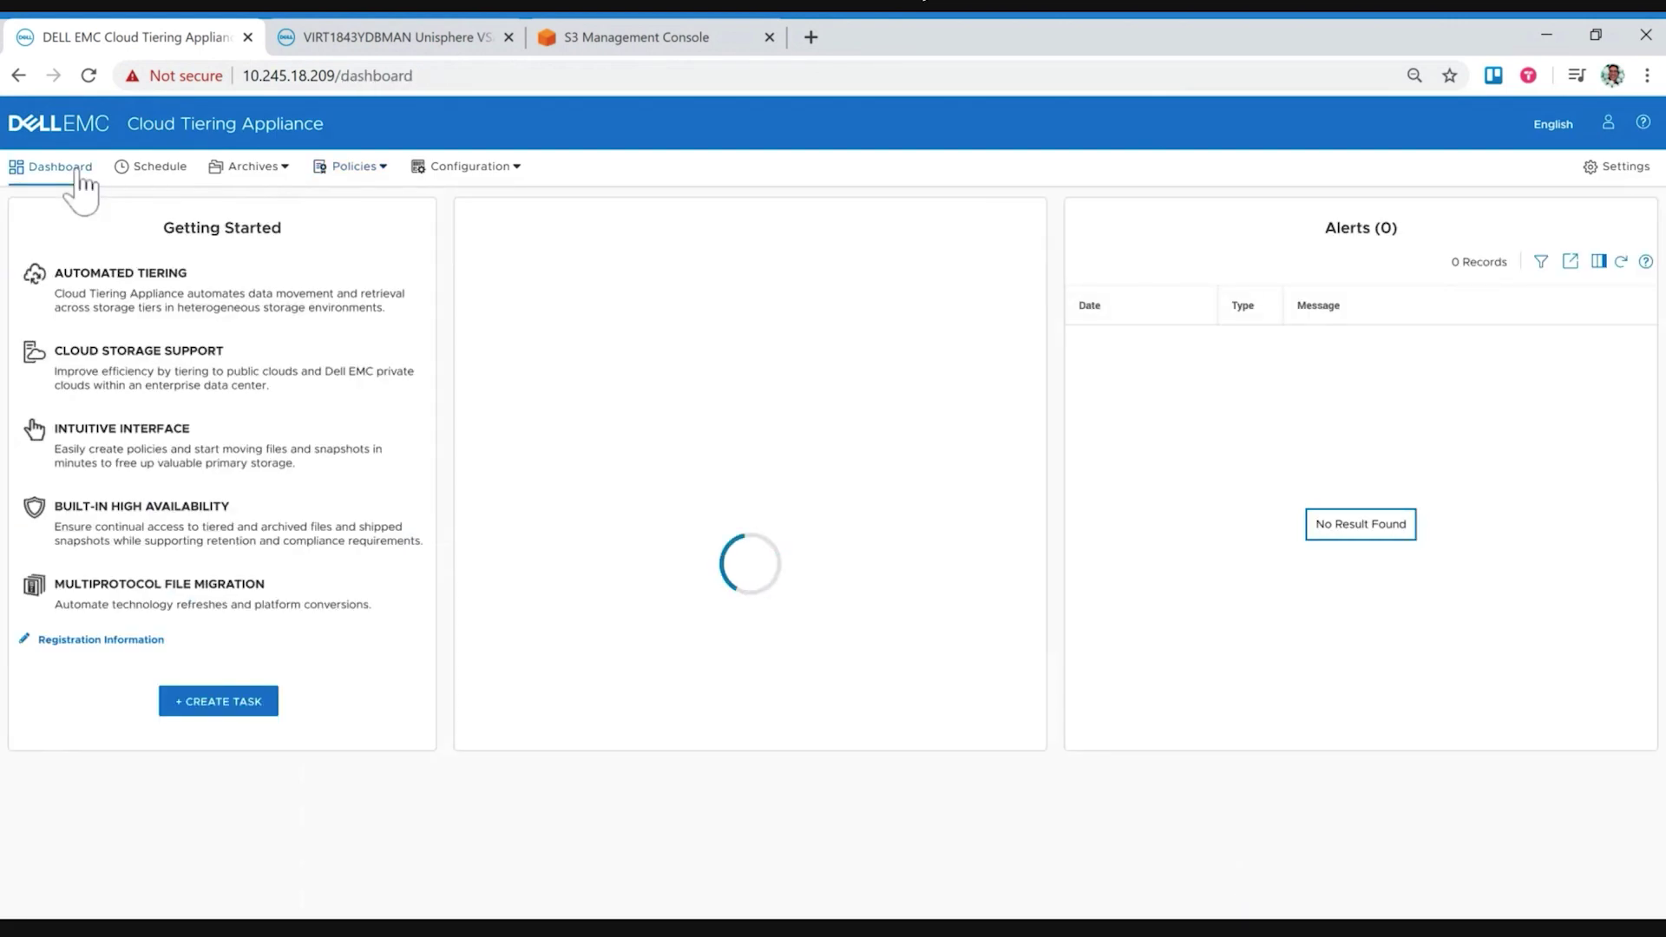